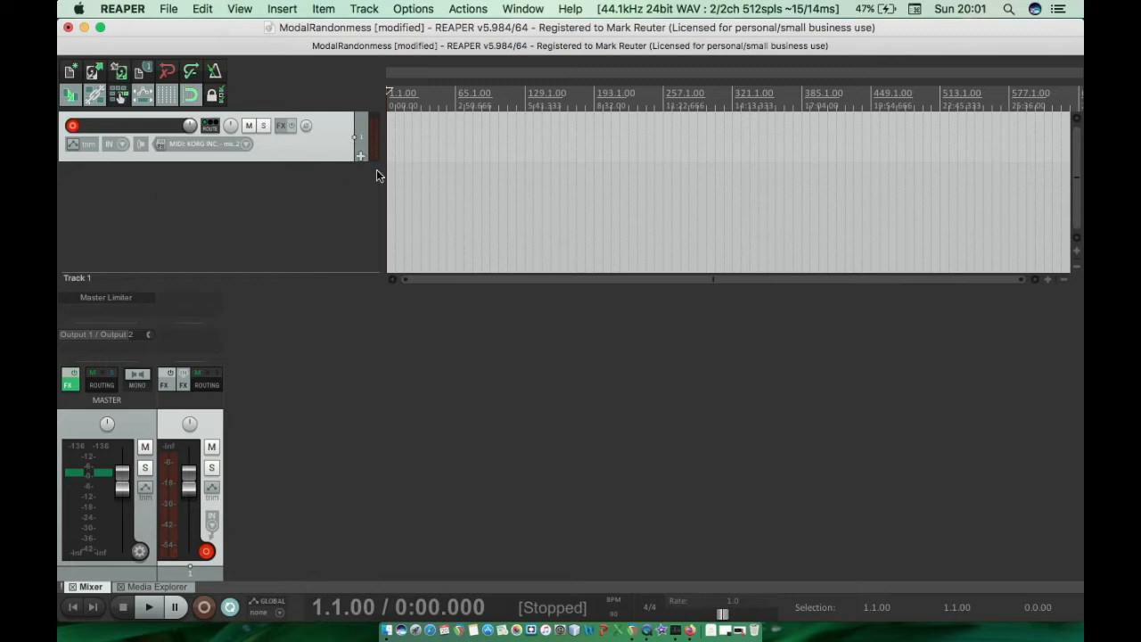
# Route track 1's MIDI hardware output to Behringer - PRO-1, sending to channel 1.
pyautogui.click(209, 129)
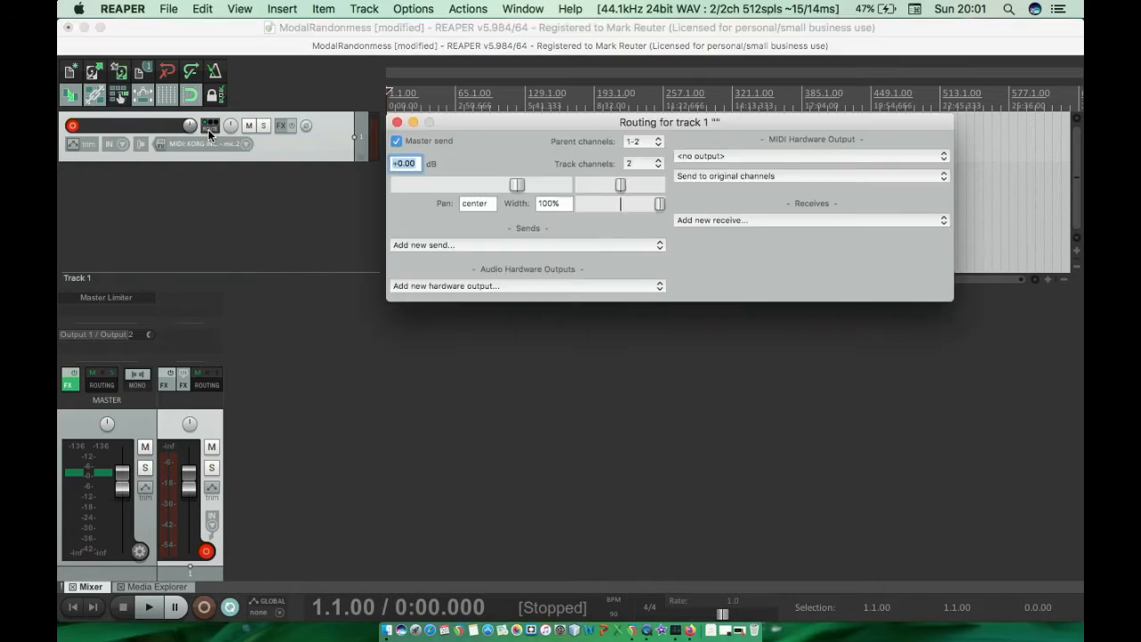
pyautogui.click(695, 157)
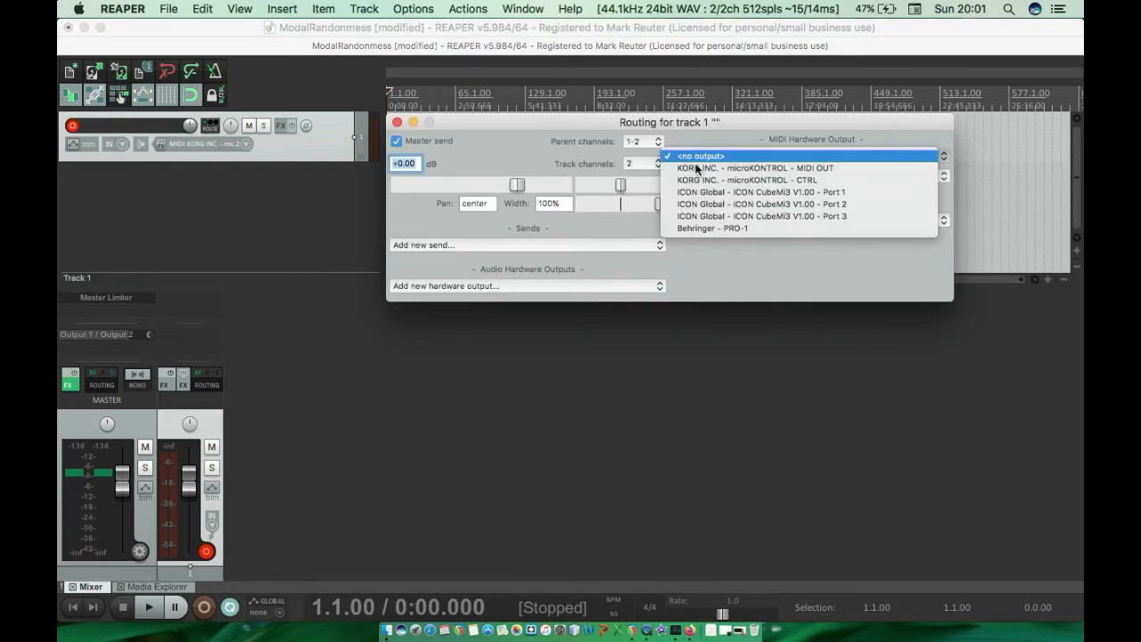
pyautogui.click(713, 230)
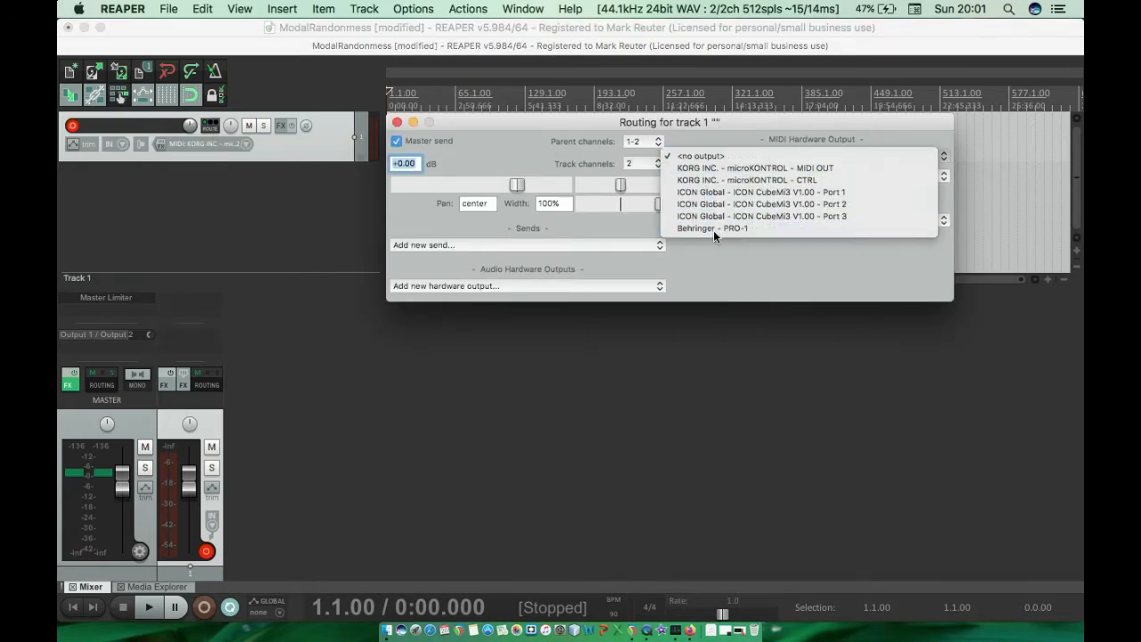
pyautogui.click(700, 179)
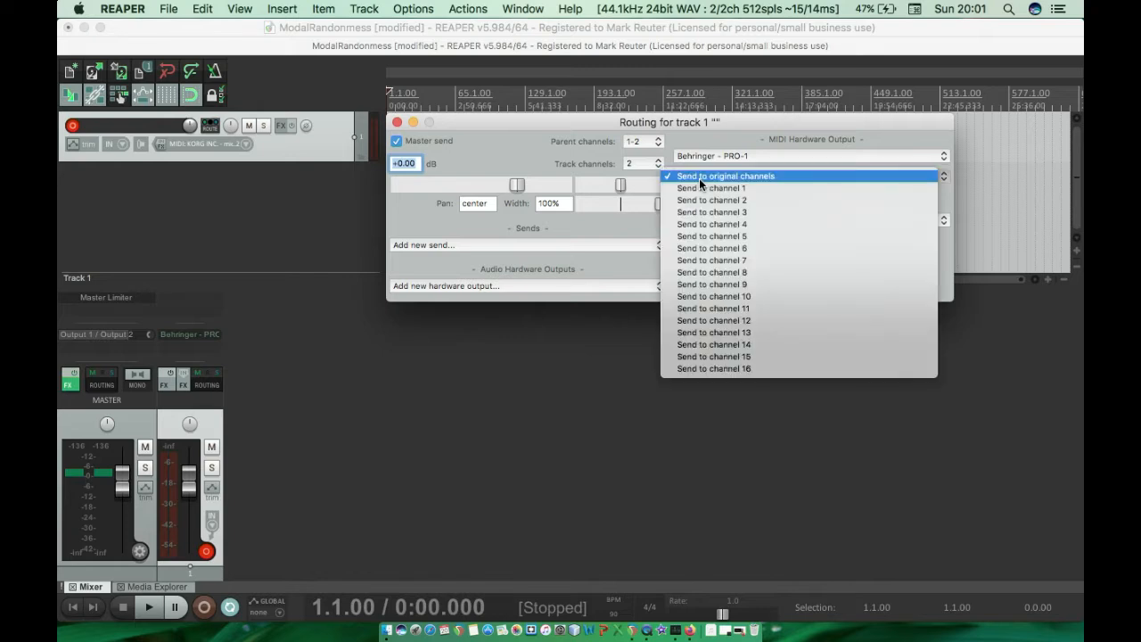
pyautogui.click(698, 187)
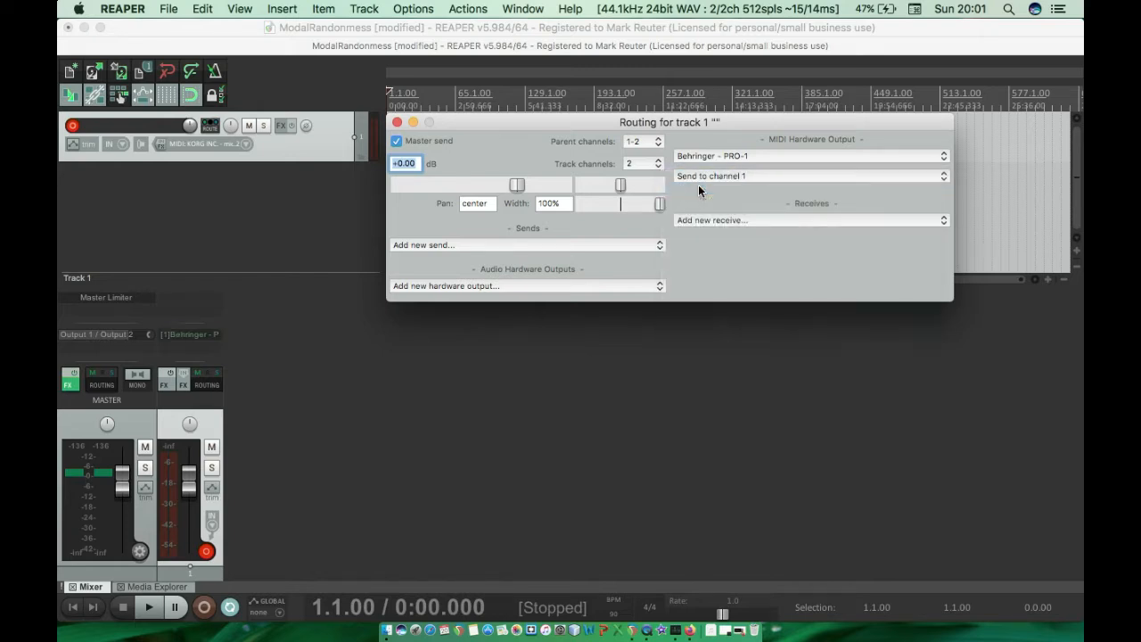
pyautogui.click(397, 122)
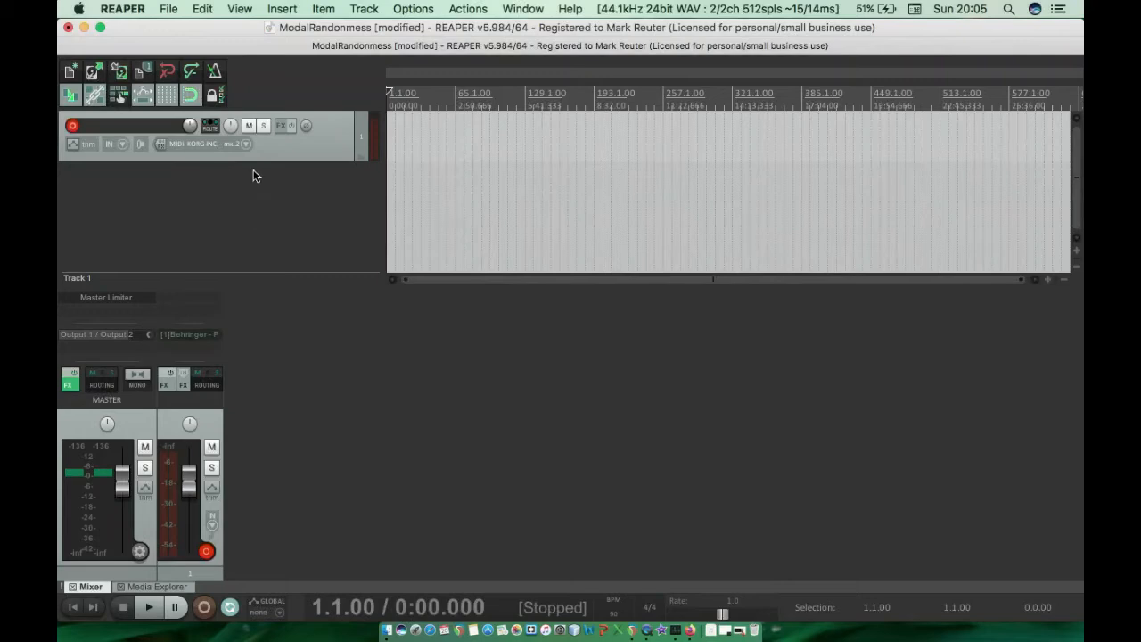
# Filter the effects by "rand" and add JS: MIDI Modal Randomness to track 1.
pyautogui.click(280, 128)
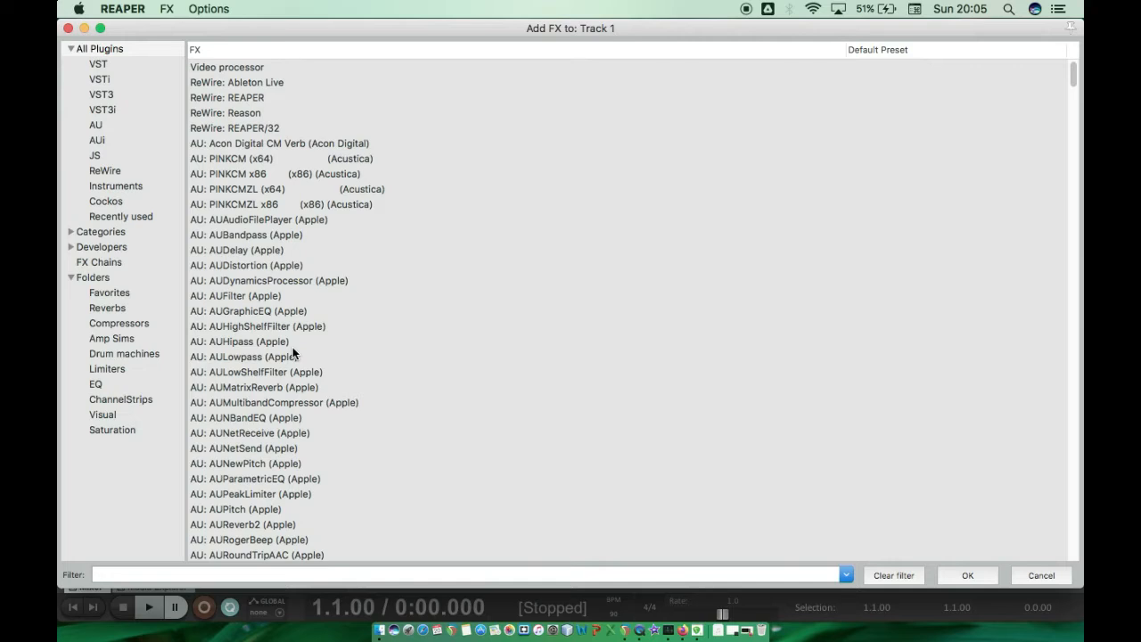
pyautogui.write('rand')
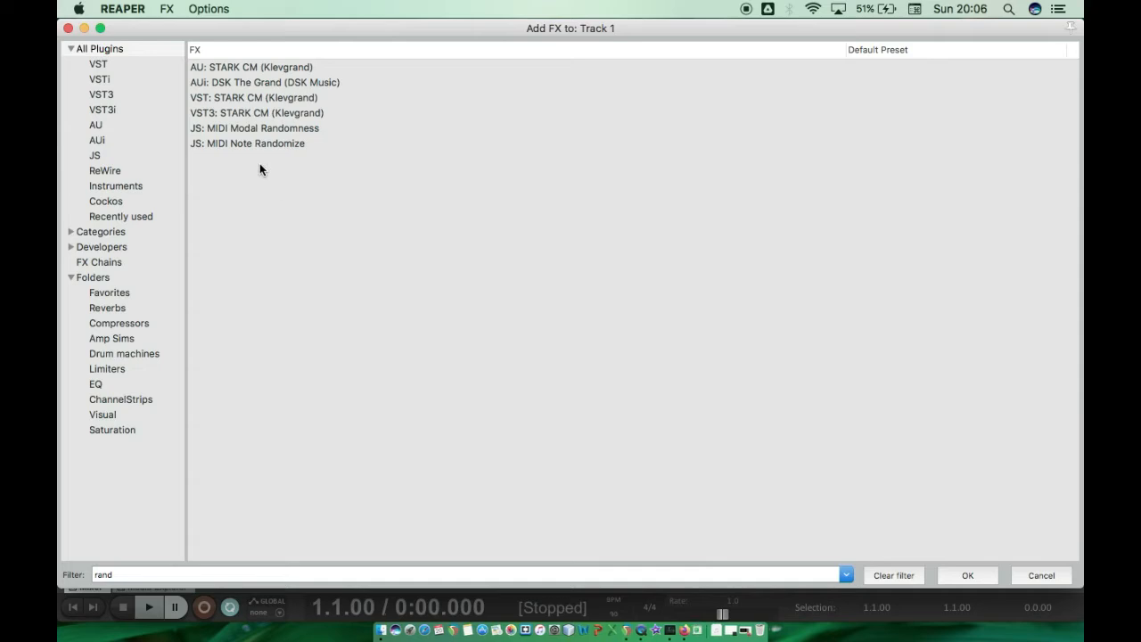
pyautogui.click(237, 131)
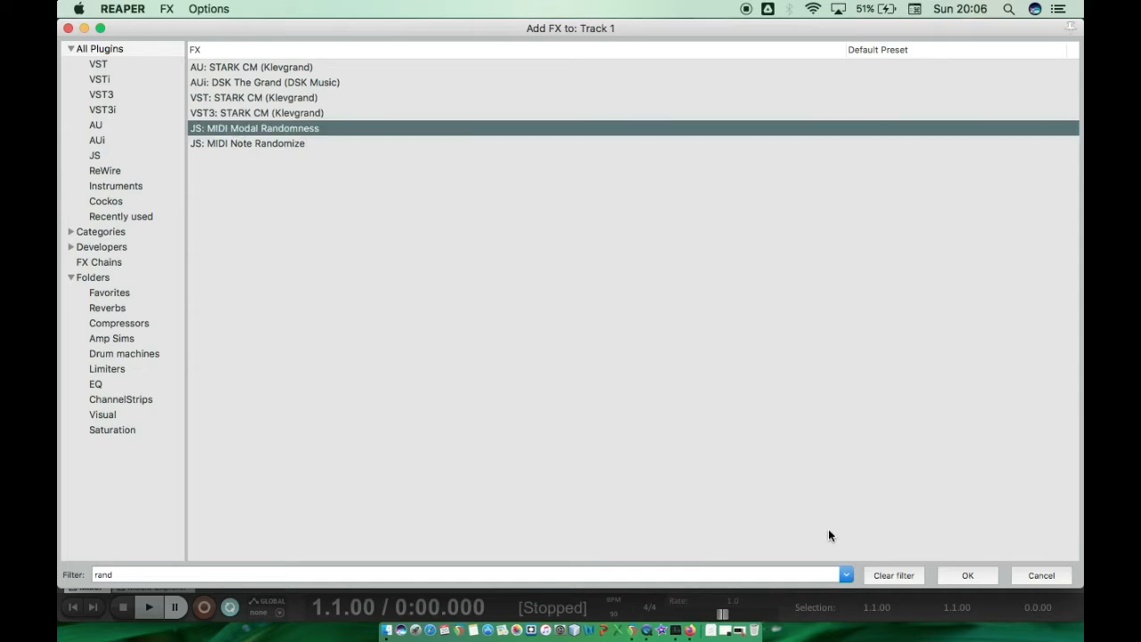
pyautogui.click(978, 580)
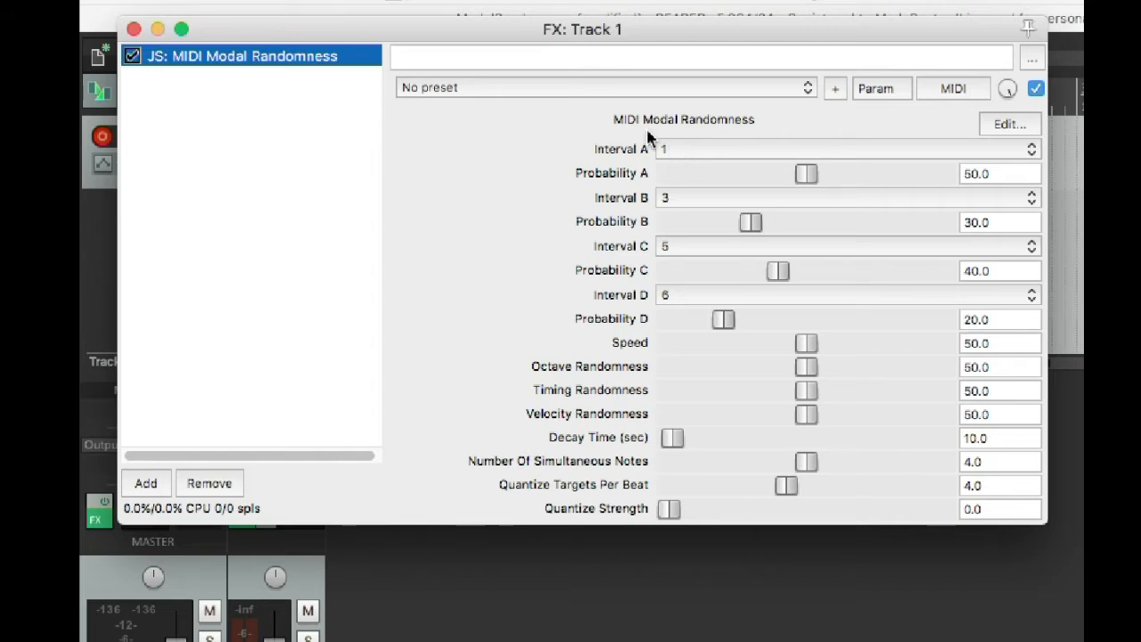
# Reposition the effect window and look through the available Interval B choices without changing the value.
pyautogui.moveTo(599, 36); pyautogui.dragTo(599, 225)
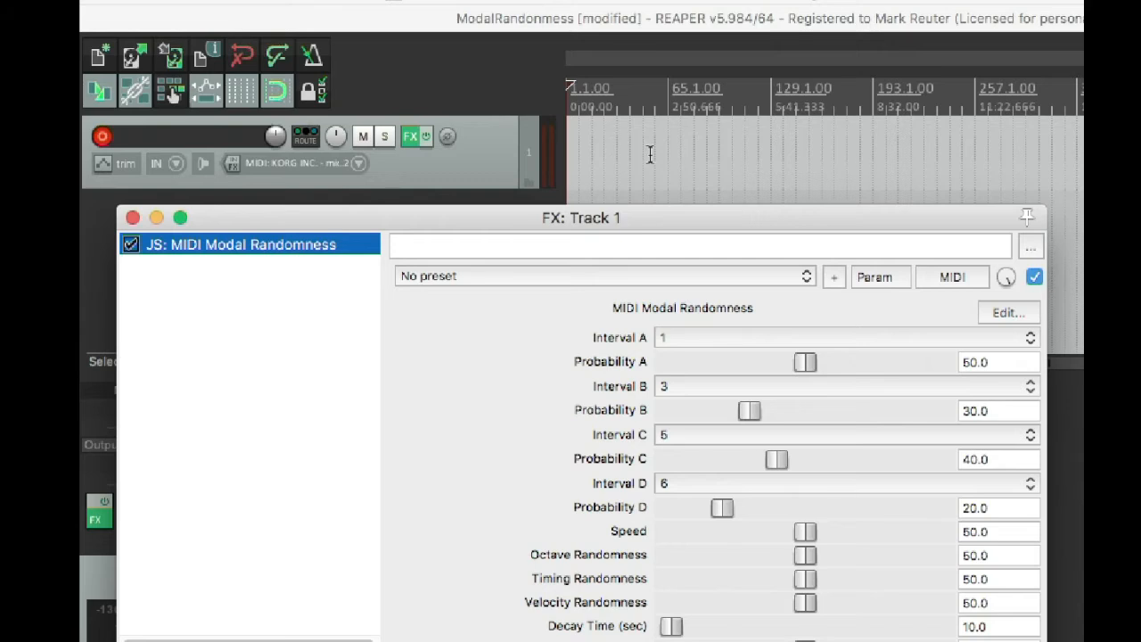
pyautogui.moveTo(741, 219); pyautogui.dragTo(817, 160)
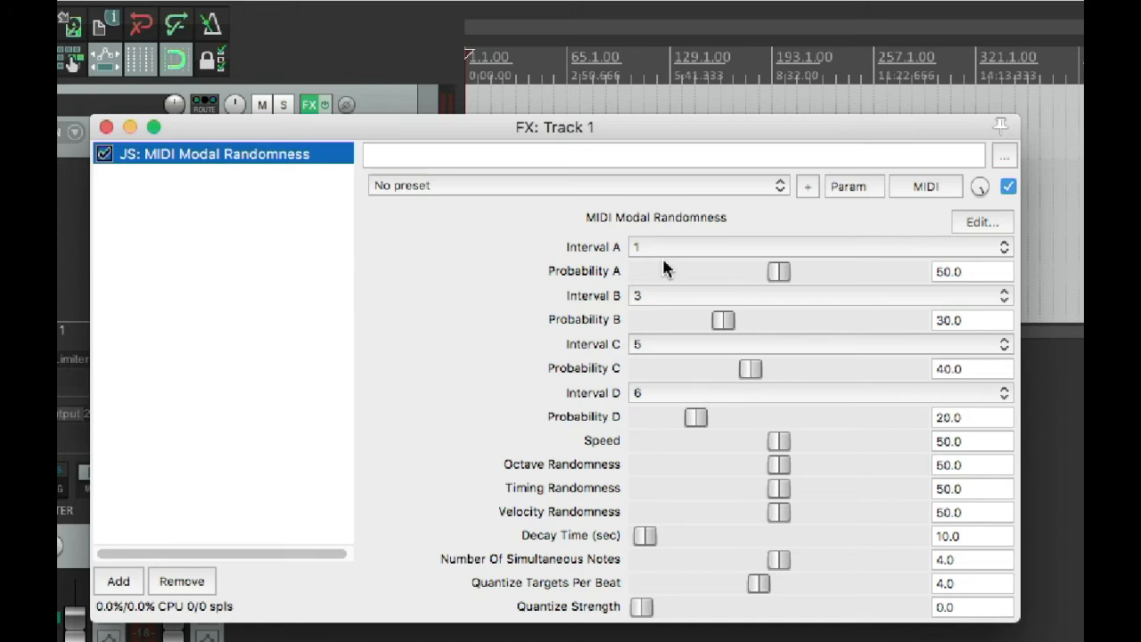
pyautogui.click(650, 295)
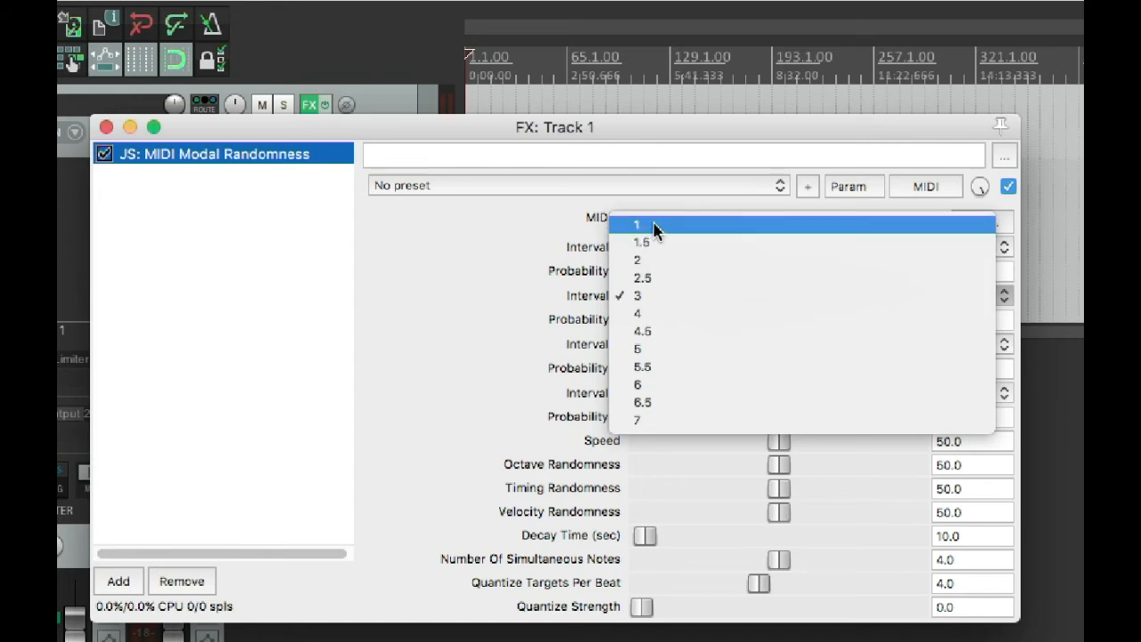
pyautogui.click(482, 253)
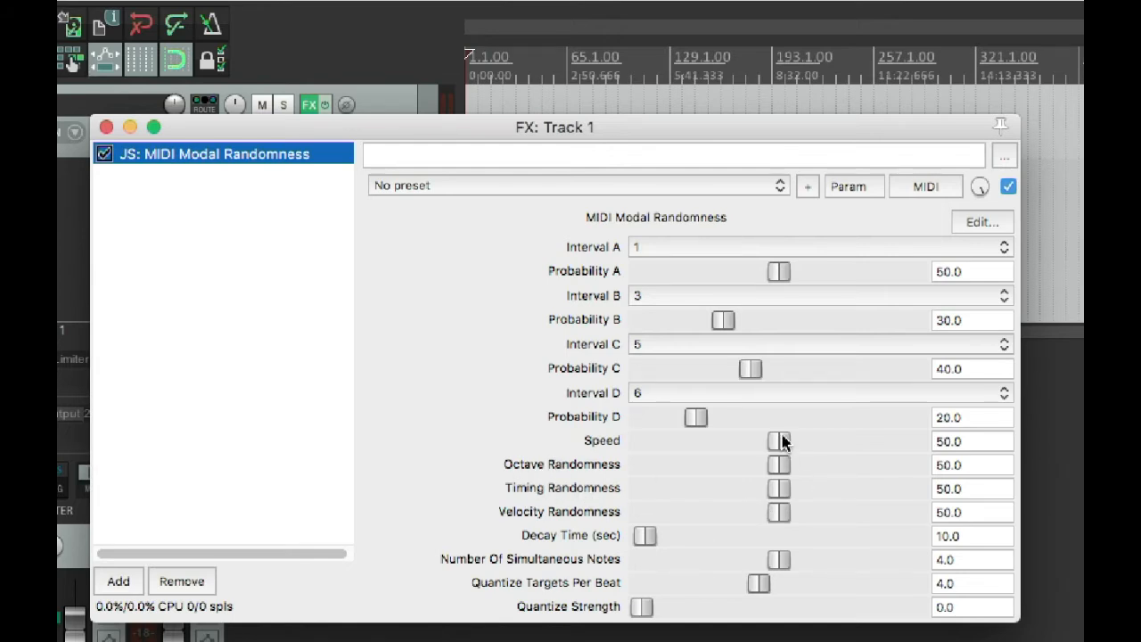
# Set Speed, Octave Randomness and Timing Randomness to 0 and Number Of Simultaneous Notes to 1.
pyautogui.moveTo(782, 444); pyautogui.dragTo(570, 431)
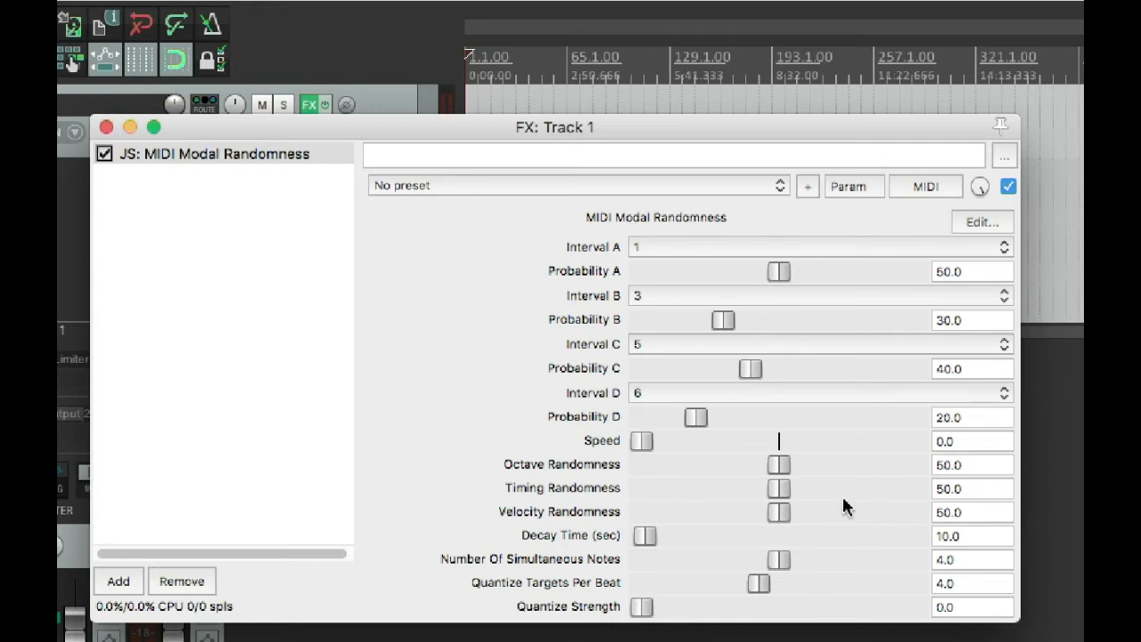
pyautogui.moveTo(778, 466); pyautogui.dragTo(587, 471)
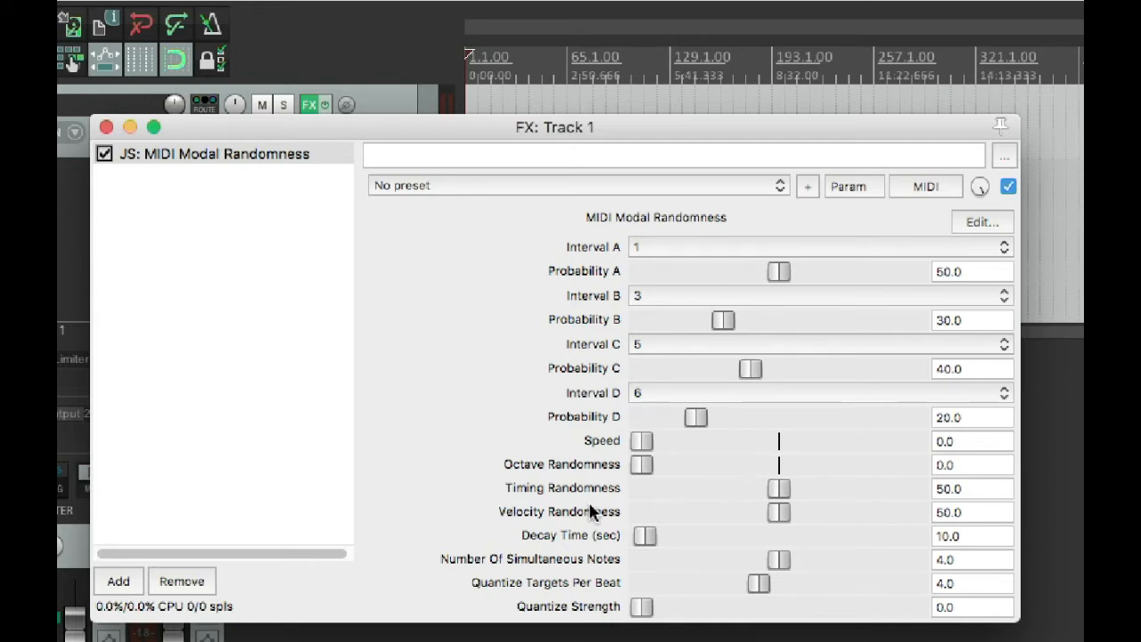
pyautogui.moveTo(777, 488); pyautogui.dragTo(579, 487)
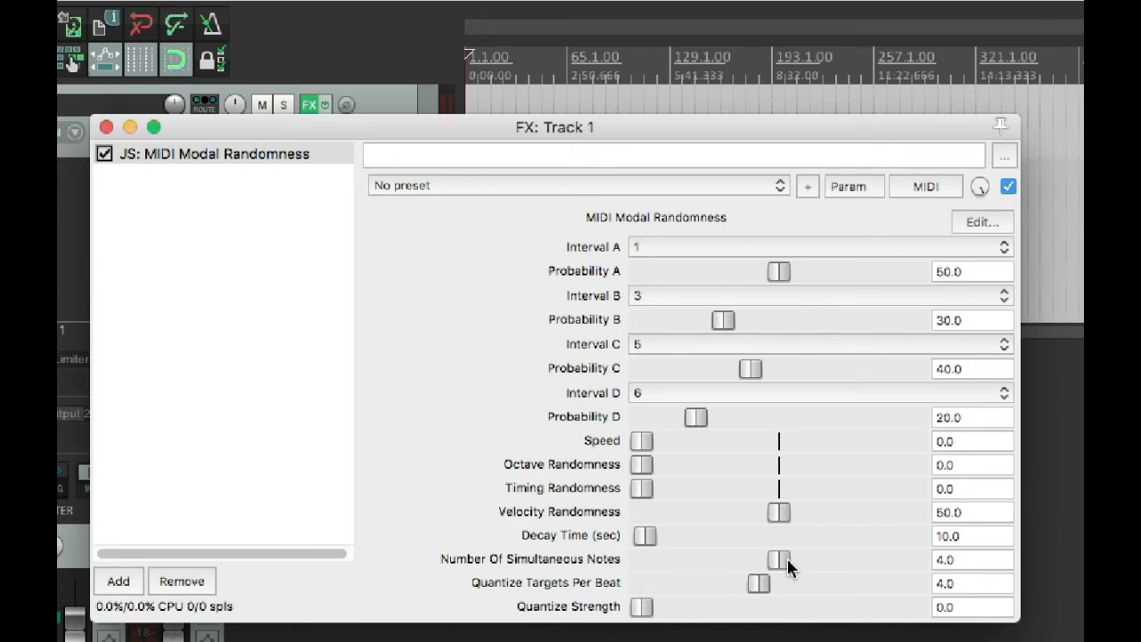
pyautogui.moveTo(777, 558); pyautogui.dragTo(701, 551)
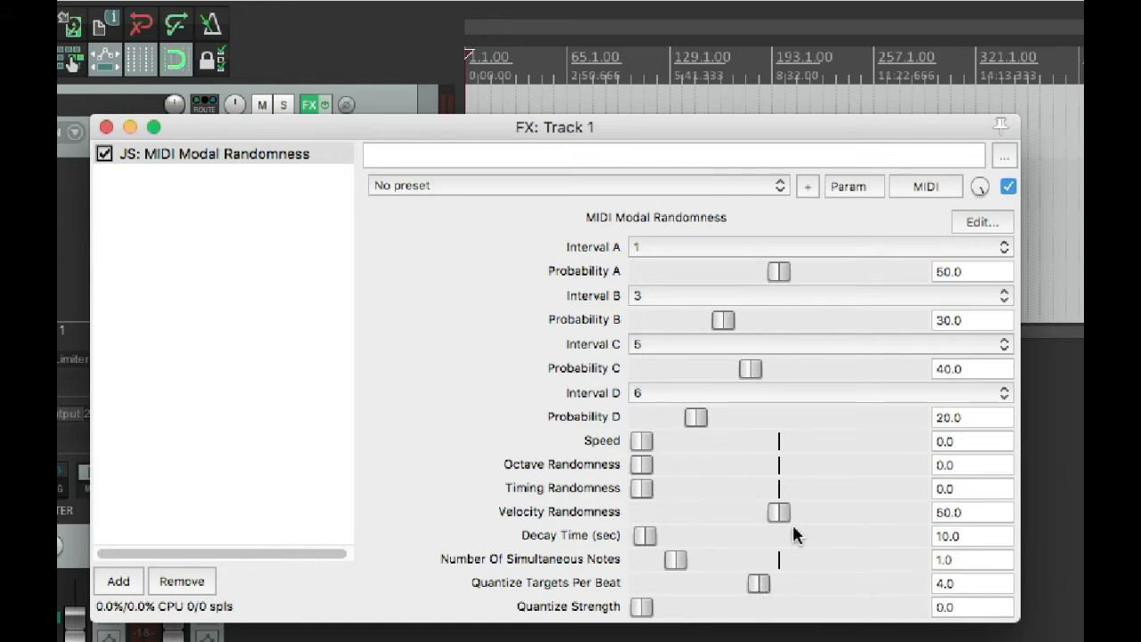
# Set Interval C to 4 and Interval D to 5.5 in the MIDI Modal Randomness effect.
pyautogui.moveTo(440, 132); pyautogui.dragTo(520, 174)
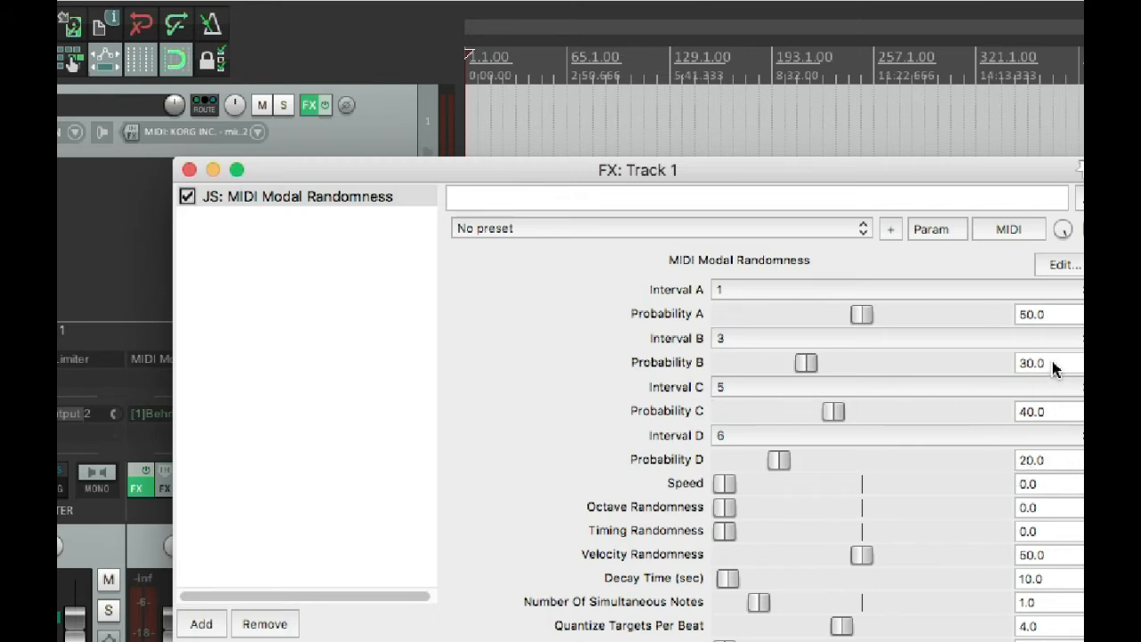
pyautogui.click(754, 292)
pyautogui.click(745, 291)
pyautogui.click(737, 390)
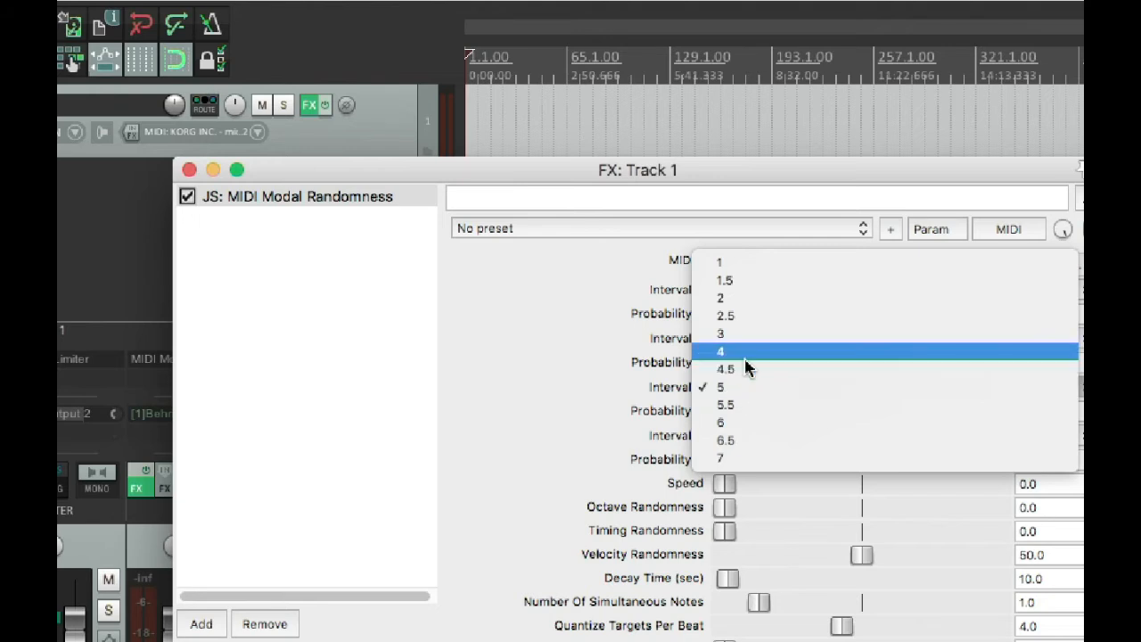
pyautogui.click(745, 360)
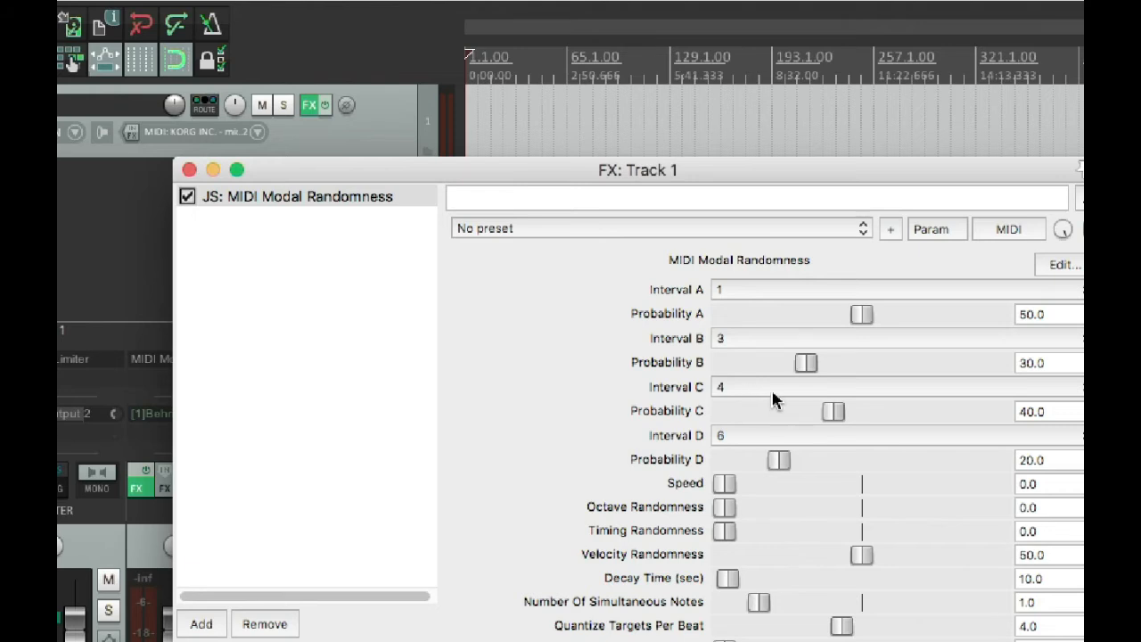
pyautogui.click(746, 435)
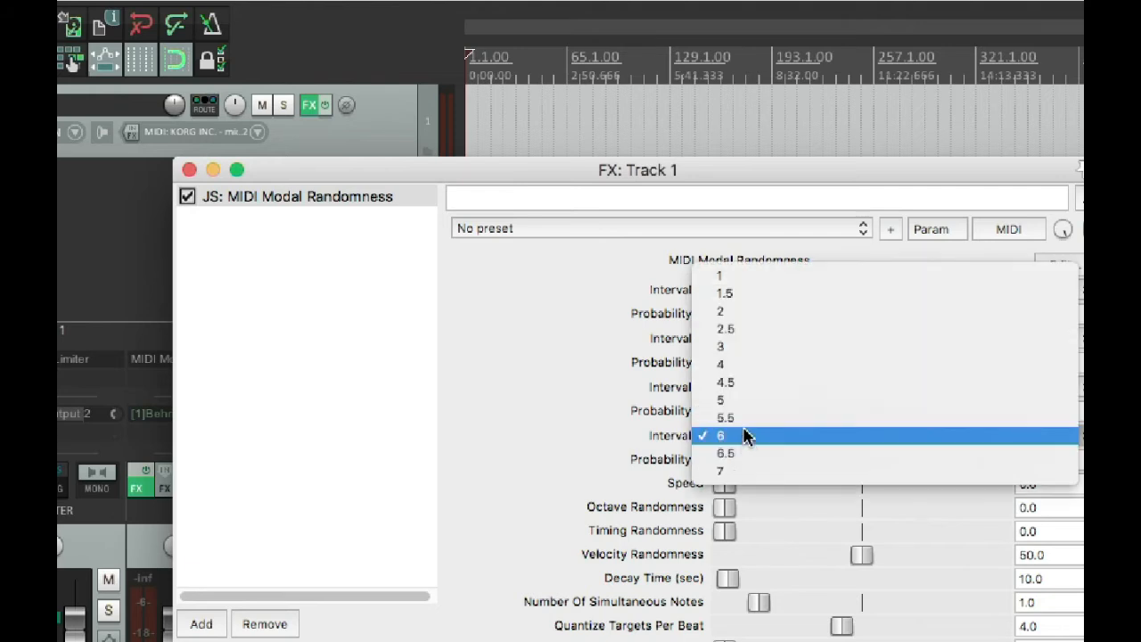
pyautogui.click(758, 420)
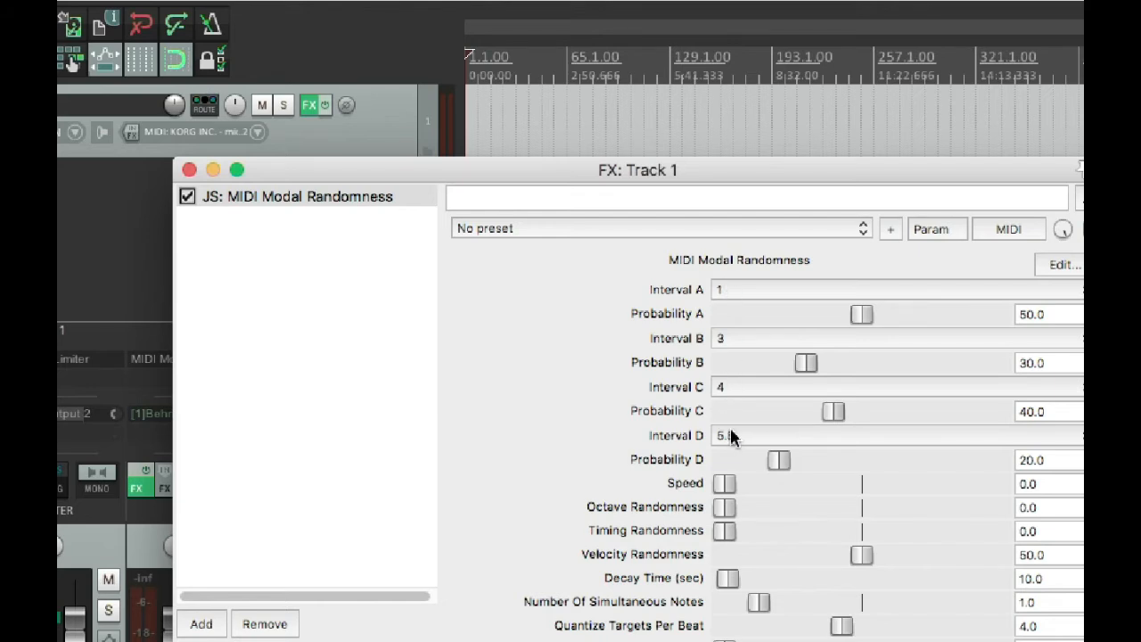
# Set Probability D to 40 and Probability B to 50.
pyautogui.click(1030, 462)
pyautogui.press('BackSpace')
pyautogui.write('4')
pyautogui.press('Return')
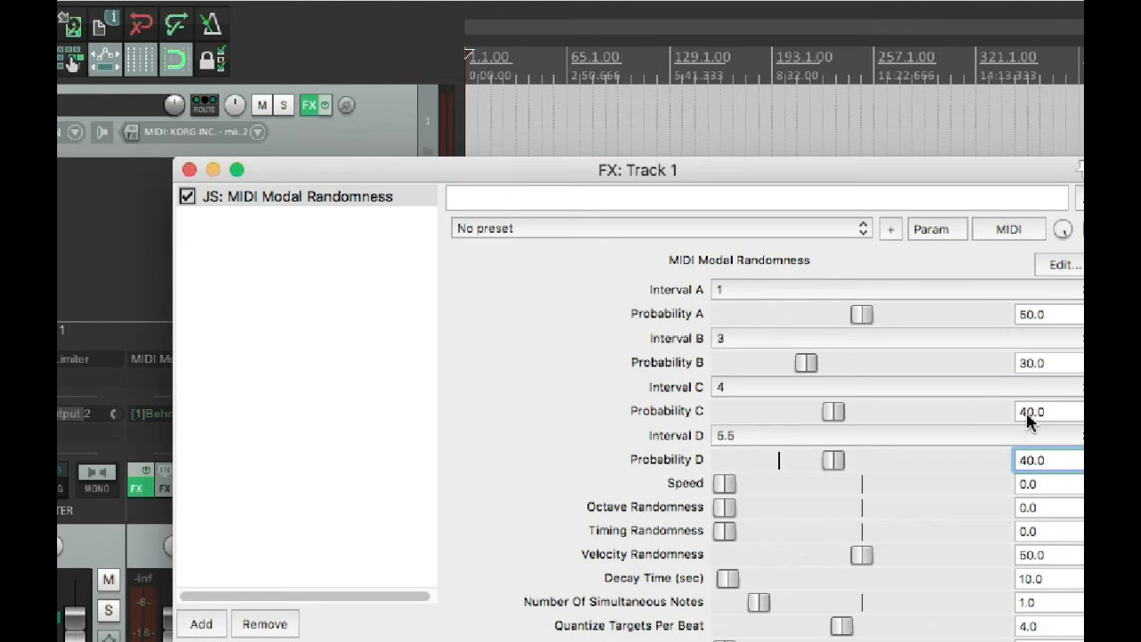
pyautogui.click(1034, 365)
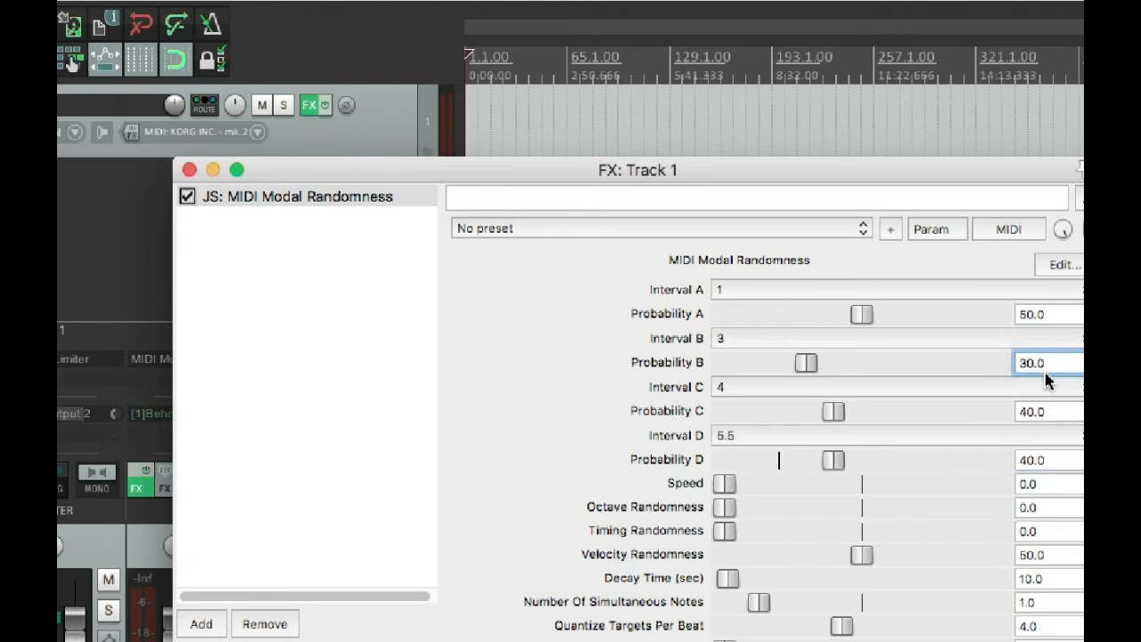
pyautogui.press('BackSpace')
pyautogui.write('5')
pyautogui.press('Return')
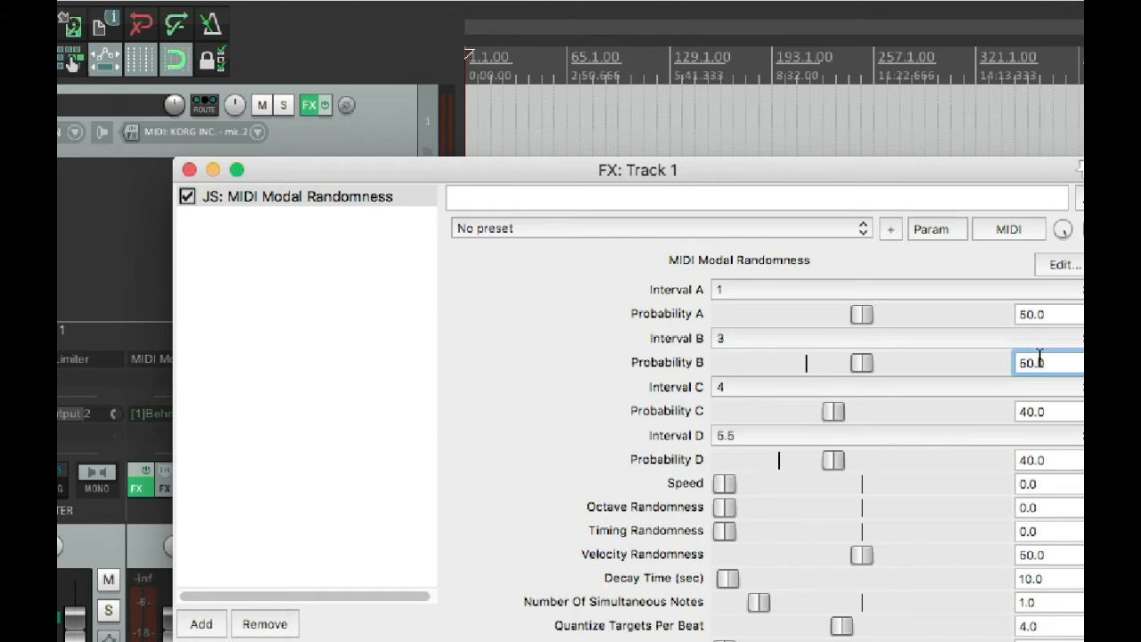
pyautogui.click(407, 344)
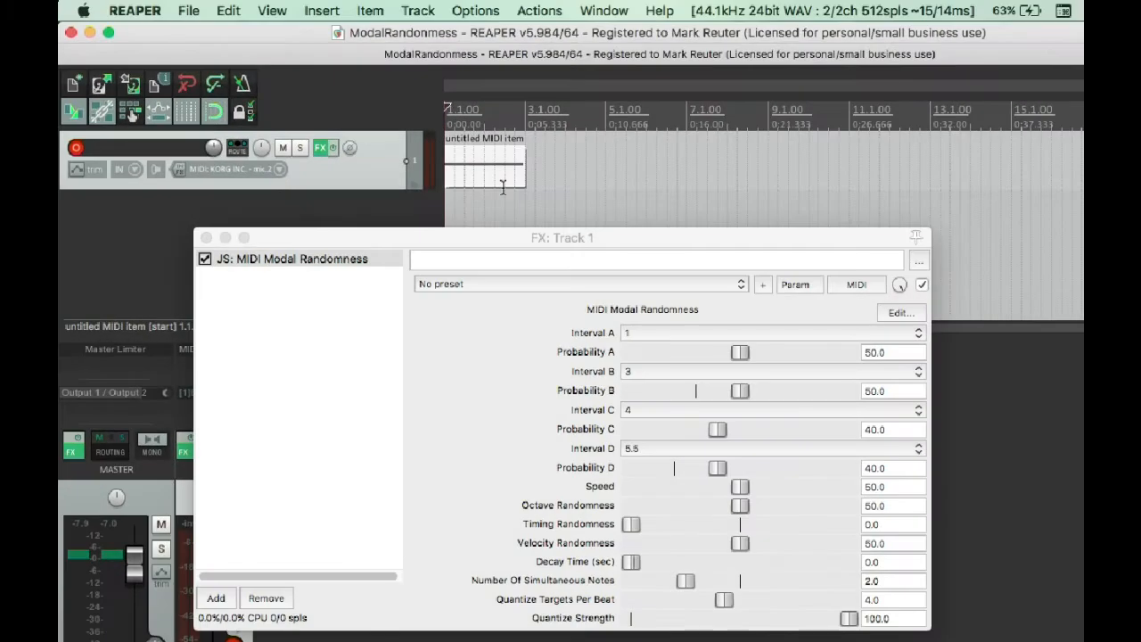
# Open track 1's MIDI item in the MIDI editor, play its sustained C3 note through the effect, and stop playback.
pyautogui.doubleClick(484, 173)
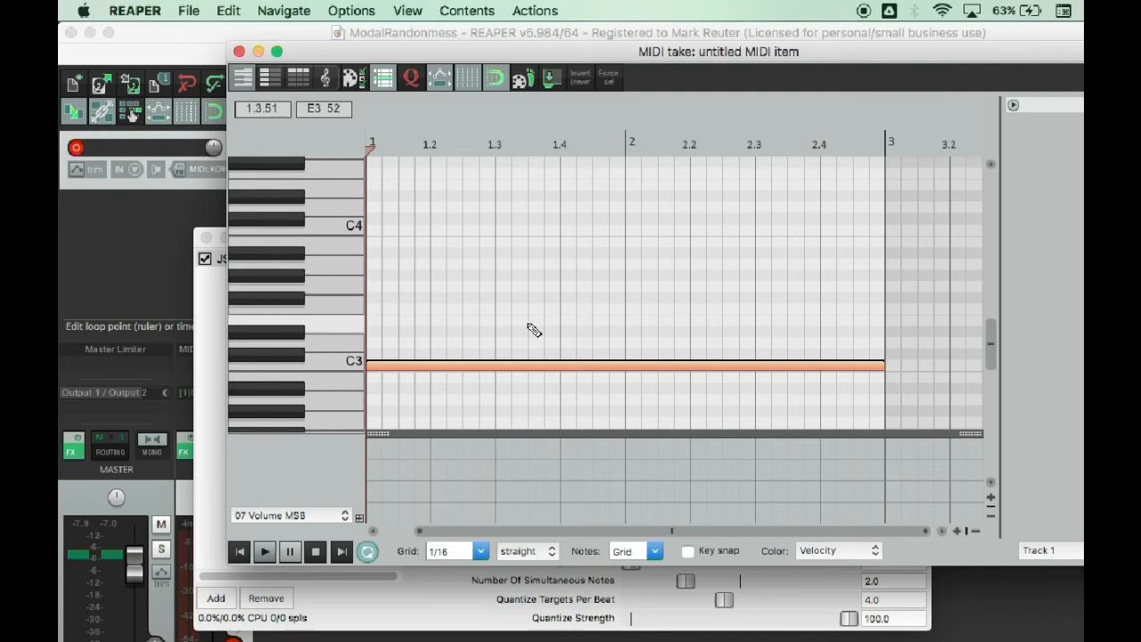
pyautogui.press('space')
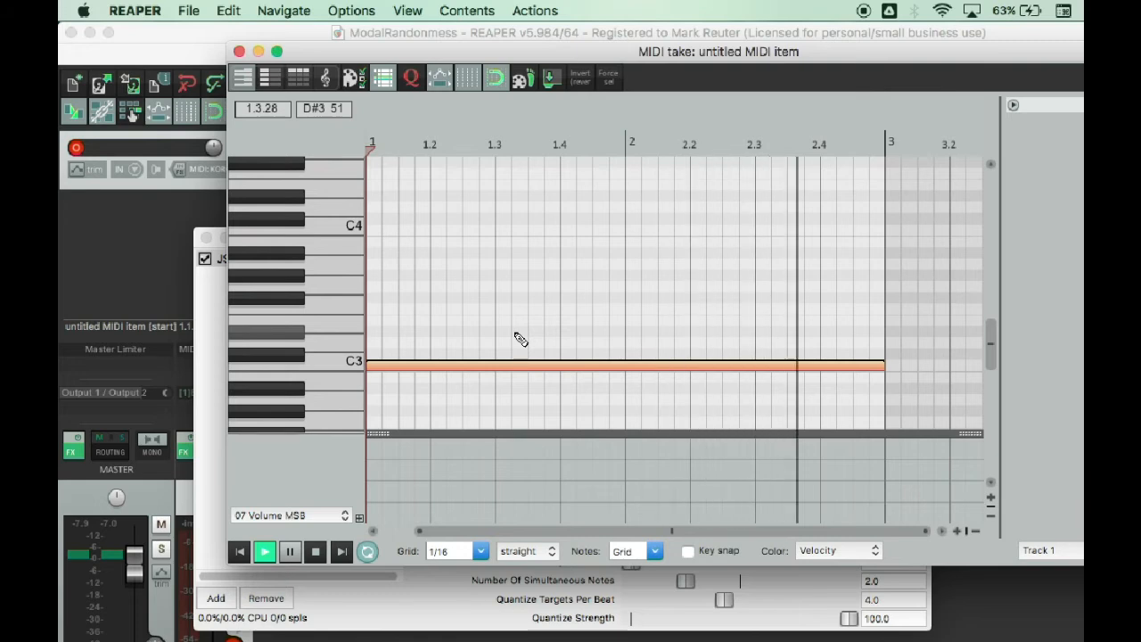
pyautogui.press('space')
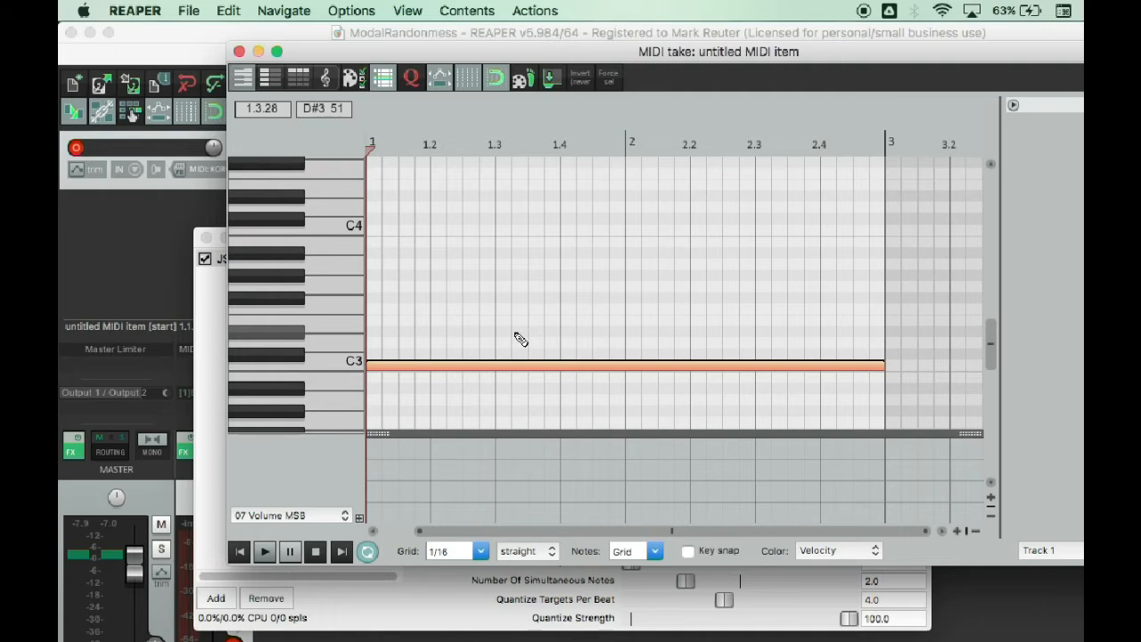
# Replace the sustained C3 note with eight consecutive one-beat C3 notes filling both bars.
pyautogui.moveTo(893, 369)
pyautogui.mouseDown()
pyautogui.moveTo(820, 369)
pyautogui.moveTo(731, 336)
pyautogui.moveTo(399, 334)
pyautogui.moveTo(479, 377)
pyautogui.moveTo(502, 369)
pyautogui.moveTo(481, 372)
pyautogui.moveTo(537, 382)
pyautogui.moveTo(521, 373)
pyautogui.mouseUp()
pyautogui.click(595, 365)
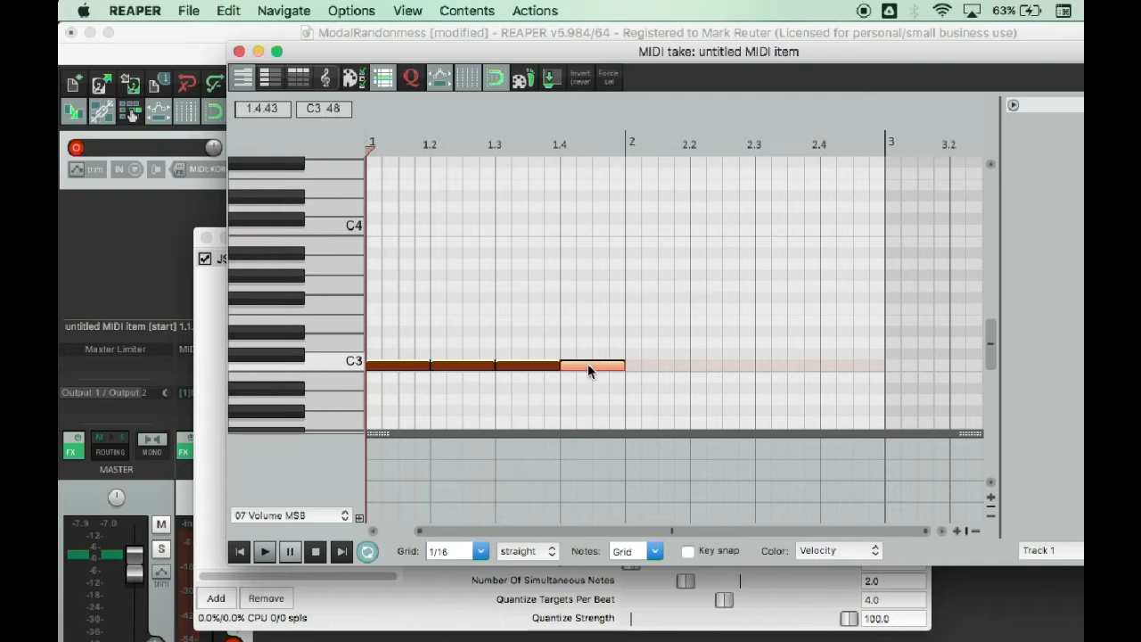
pyautogui.click(662, 365)
pyautogui.moveTo(667, 366); pyautogui.dragTo(873, 368)
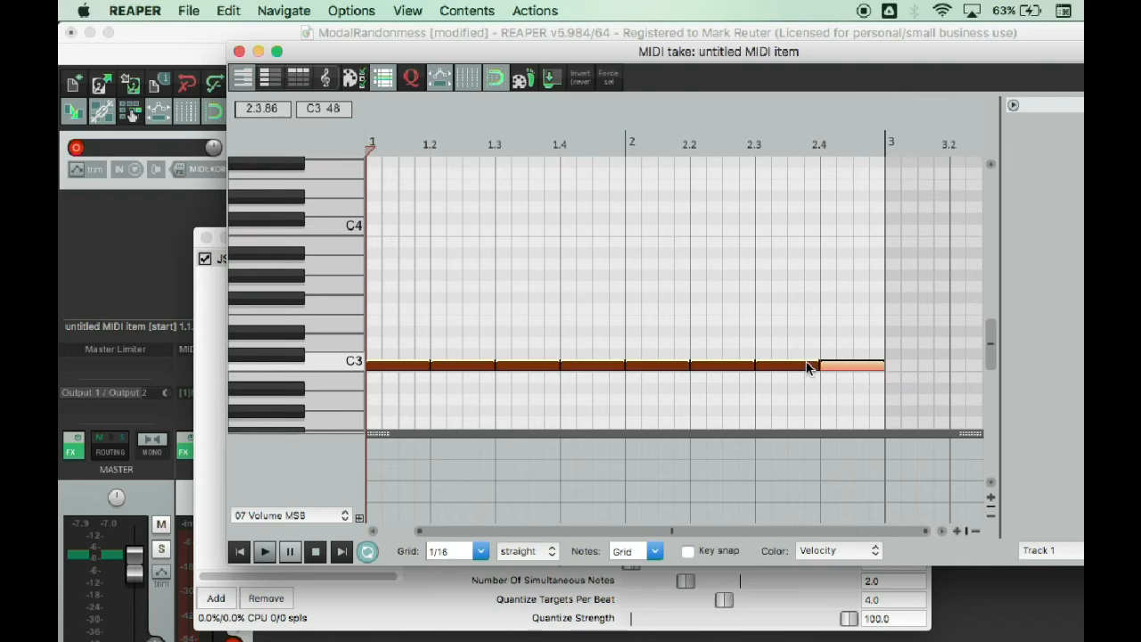
# Play the one-beat C3 notes through the effect, stop playback, and close the MIDI editor.
pyautogui.press('space')
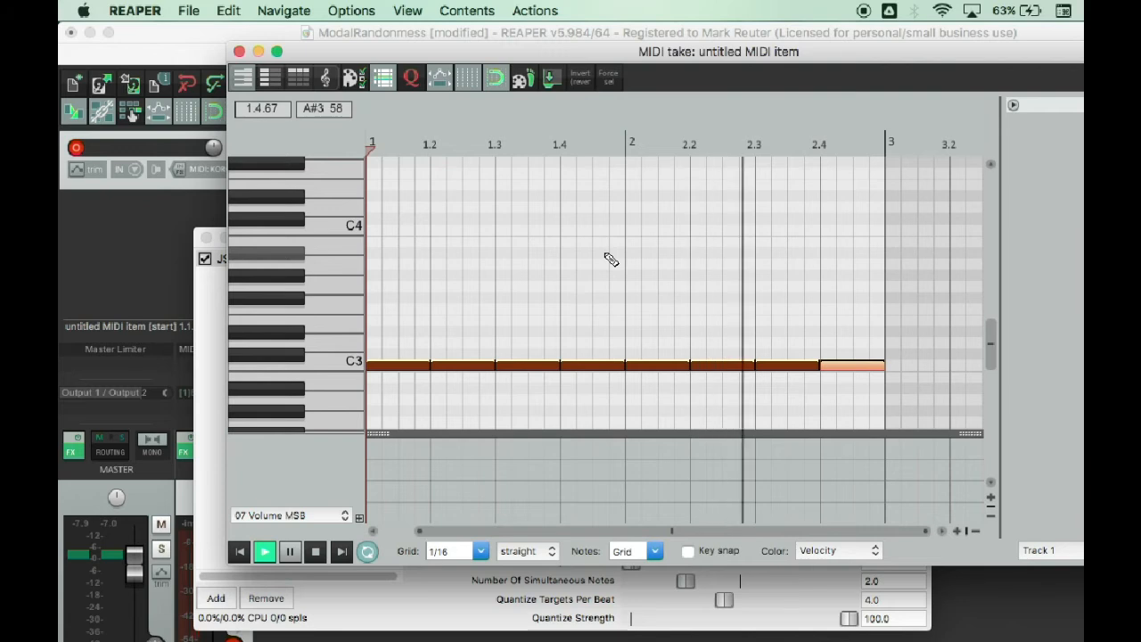
pyautogui.press('space')
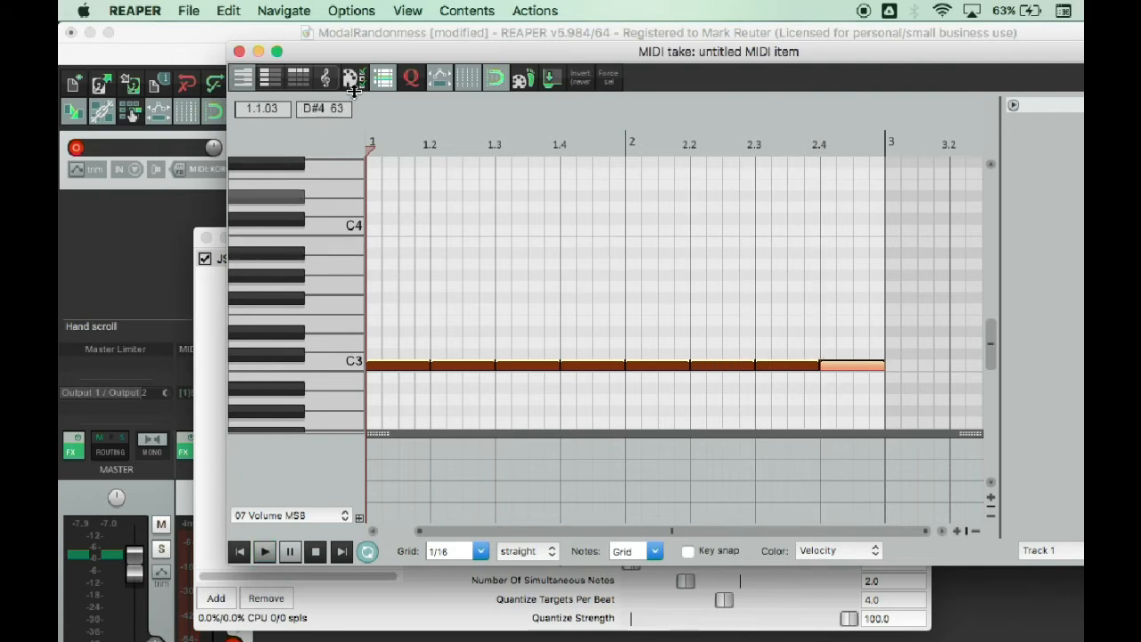
pyautogui.click(239, 52)
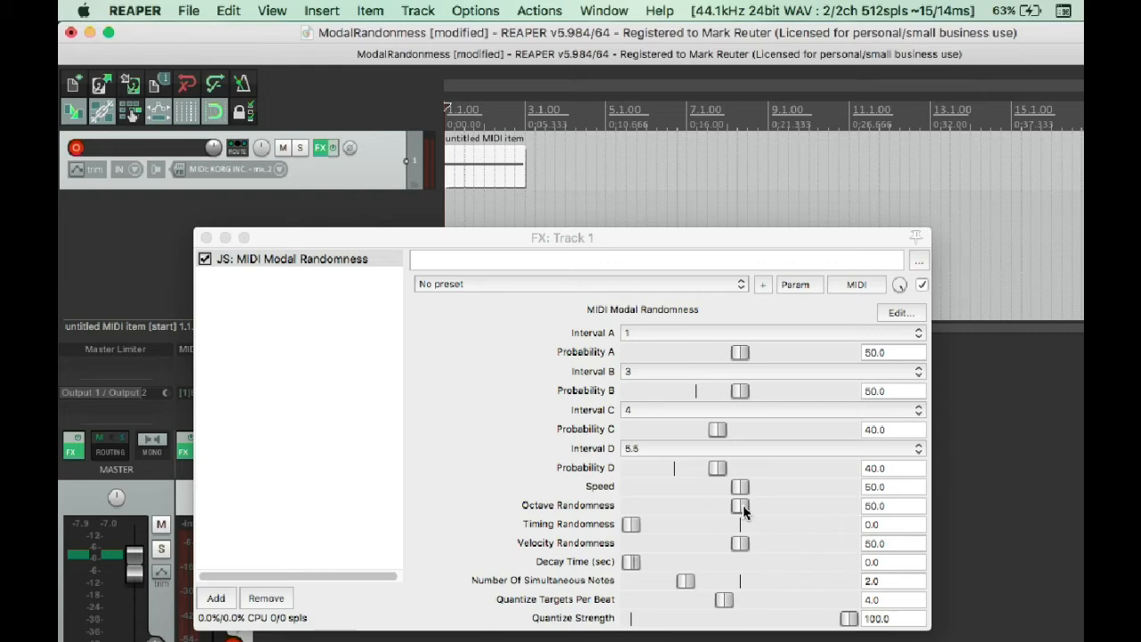
# Open track 1's MIDI item in the MIDI editor, play its one-beat C3 notes through the effect, and stop playback.
pyautogui.doubleClick(473, 167)
pyautogui.press('space')
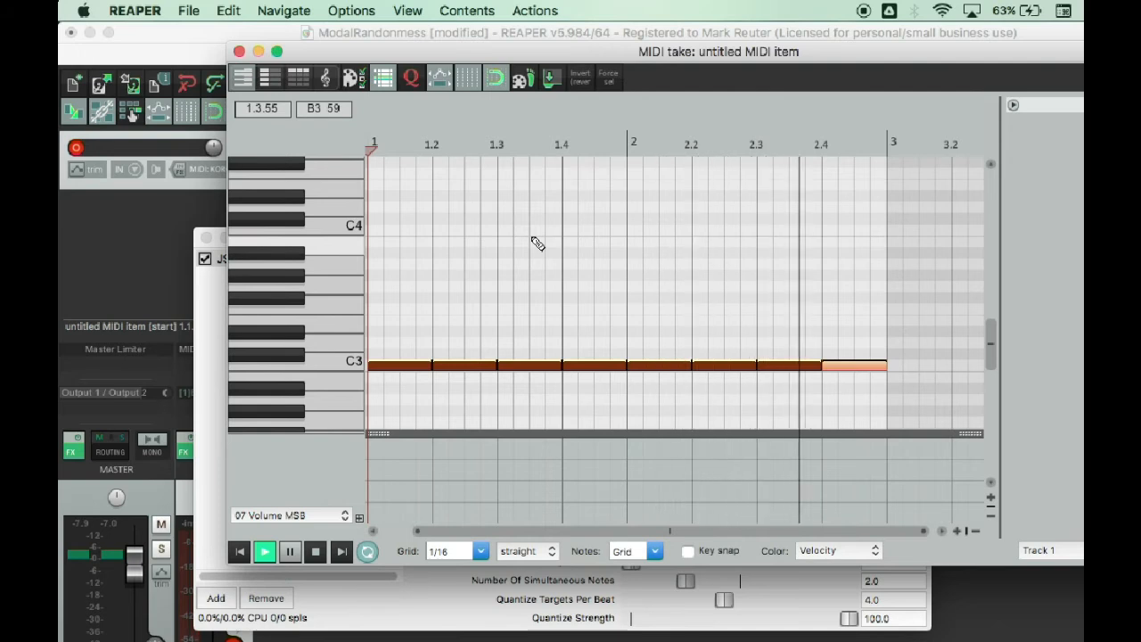
pyautogui.press('space')
# Replace the first one-beat C3 note with four sixteenth notes, then briefly play the result.
pyautogui.moveTo(434, 365); pyautogui.dragTo(378, 371)
pyautogui.click(395, 369)
pyautogui.click(409, 369)
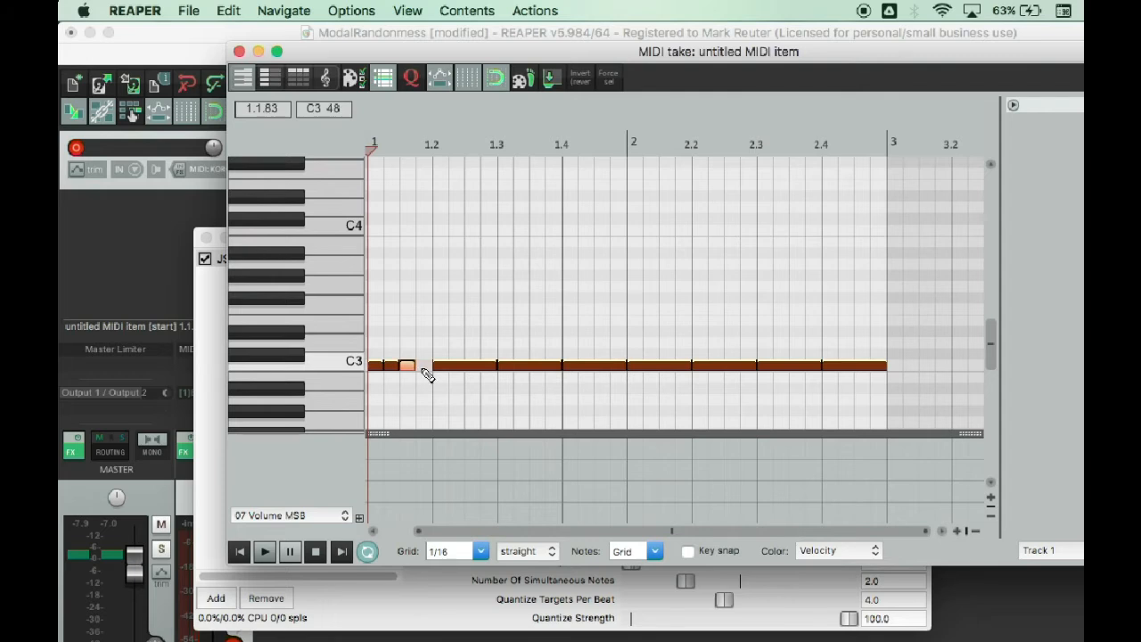
pyautogui.click(423, 367)
pyautogui.press('space')
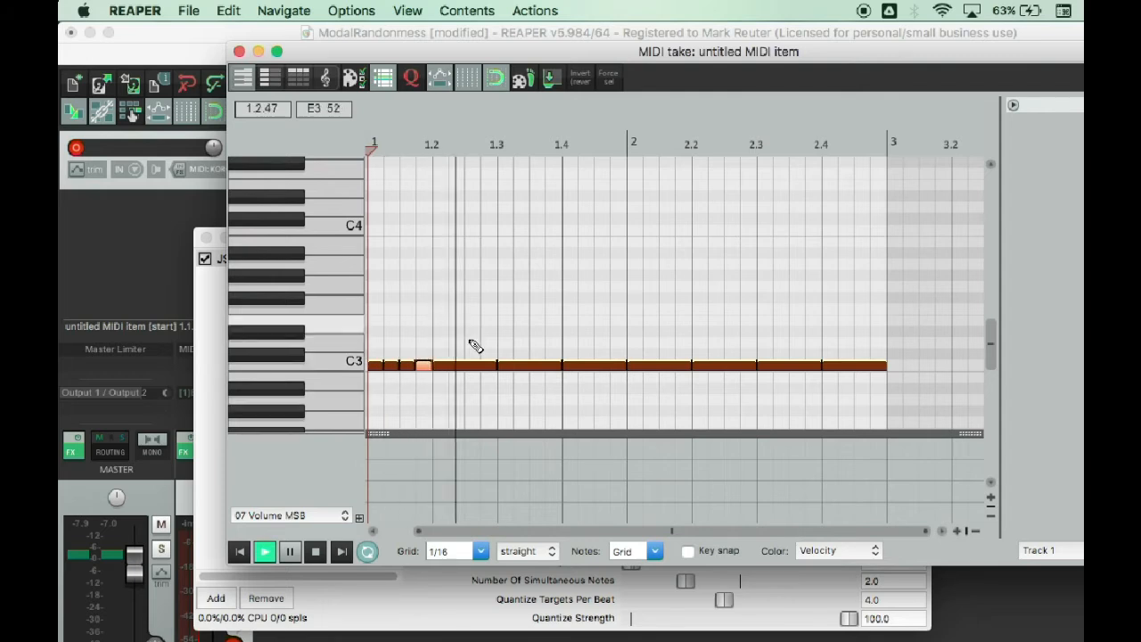
pyautogui.press('space')
# Split the C3 notes on beats 2 and 3 into half-beat pairs and beat 4 into a half-beat note plus a sixteenth.
pyautogui.click(467, 369)
pyautogui.moveTo(493, 368); pyautogui.dragTo(463, 368)
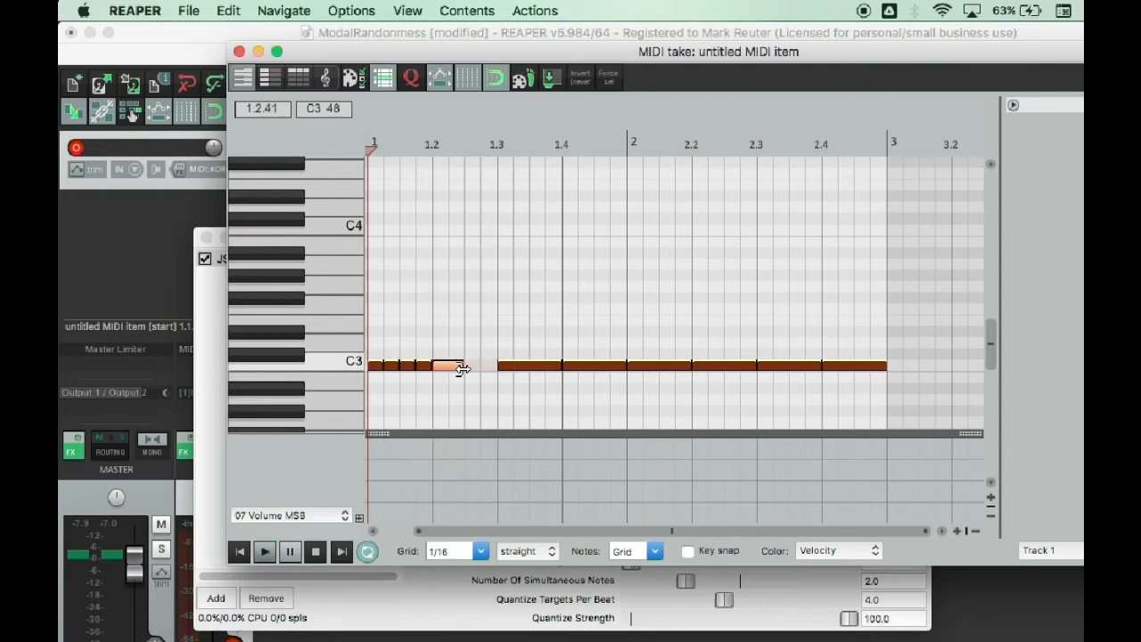
pyautogui.click(477, 369)
pyautogui.click(539, 369)
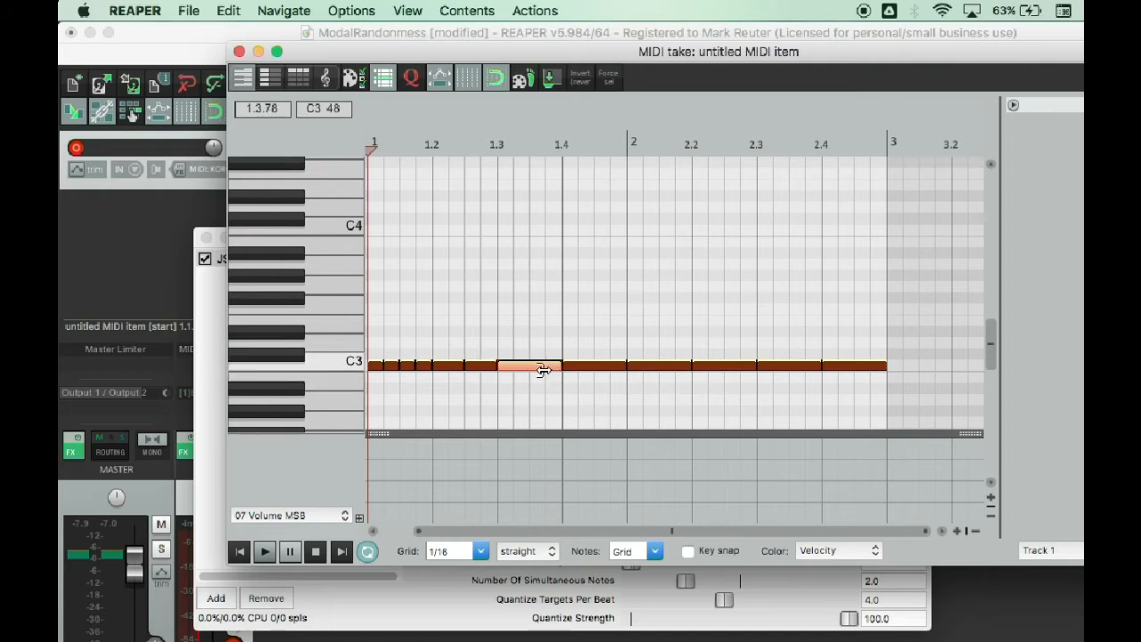
pyautogui.moveTo(544, 369)
pyautogui.mouseDown()
pyautogui.moveTo(517, 367)
pyautogui.moveTo(532, 369)
pyautogui.mouseUp()
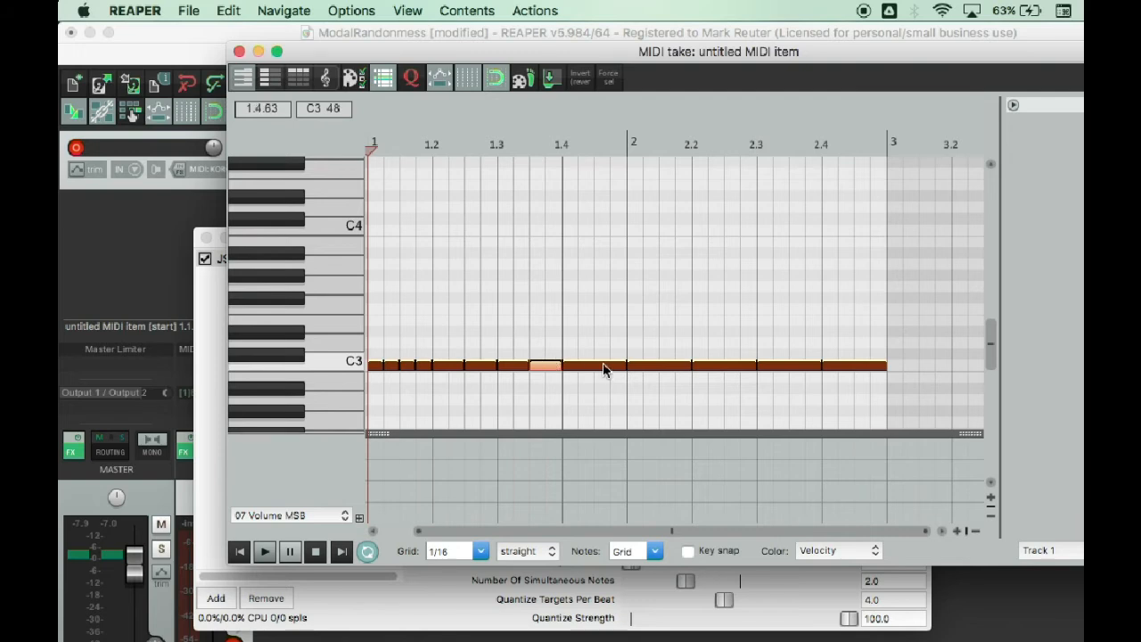
pyautogui.moveTo(624, 367); pyautogui.dragTo(601, 378)
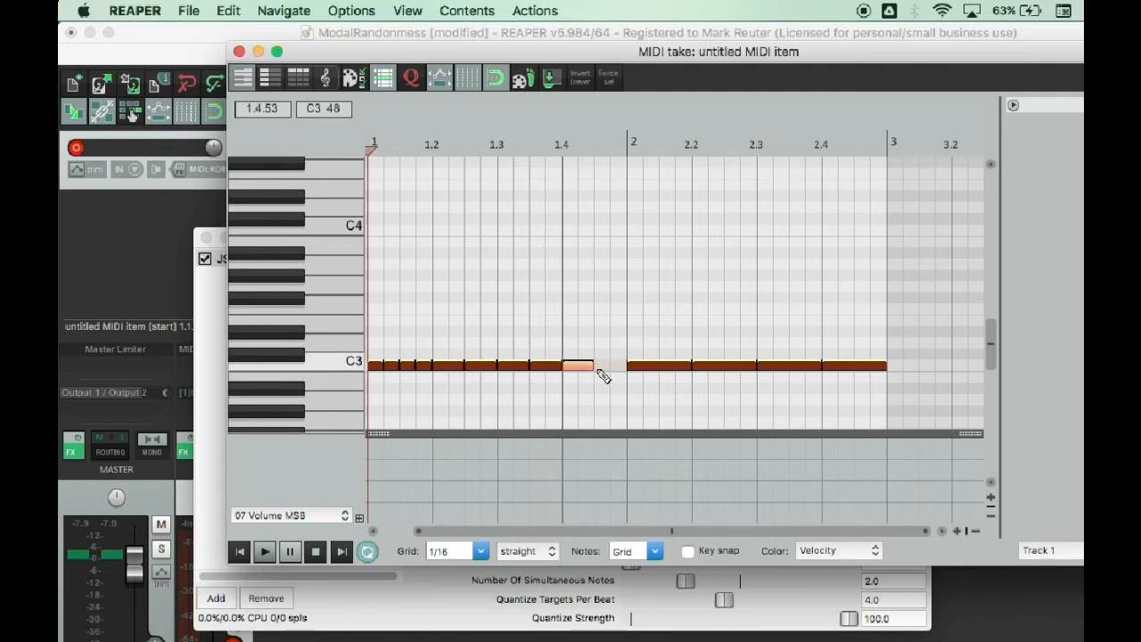
pyautogui.click(604, 369)
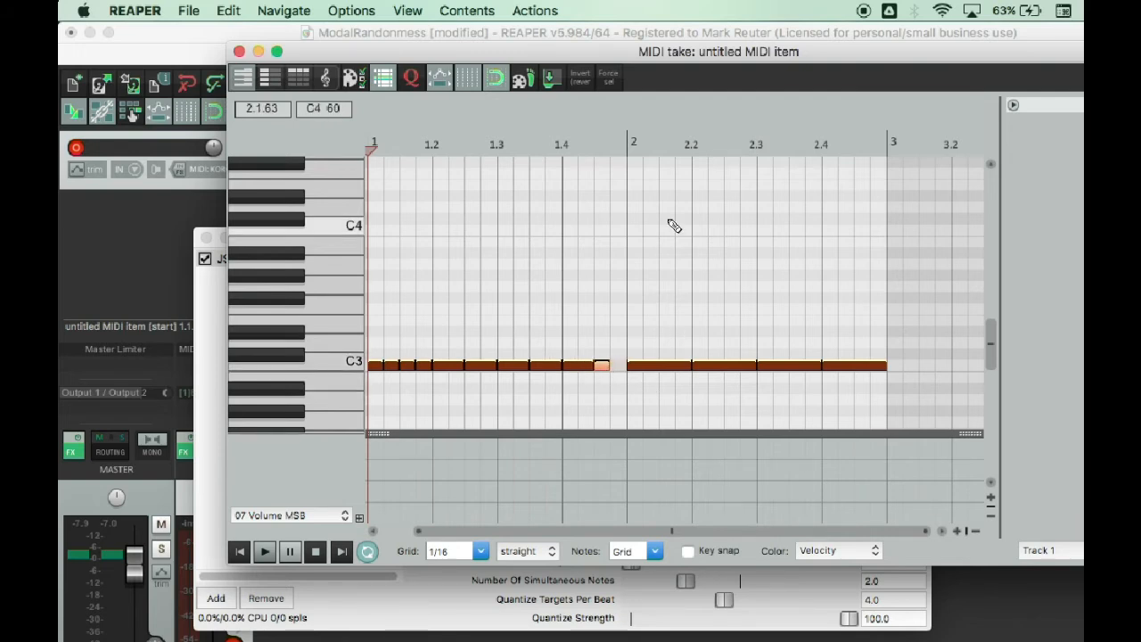
# Play the edited C3 rhythm through the effect, stop playback, and close the MIDI editor.
pyautogui.press('space')
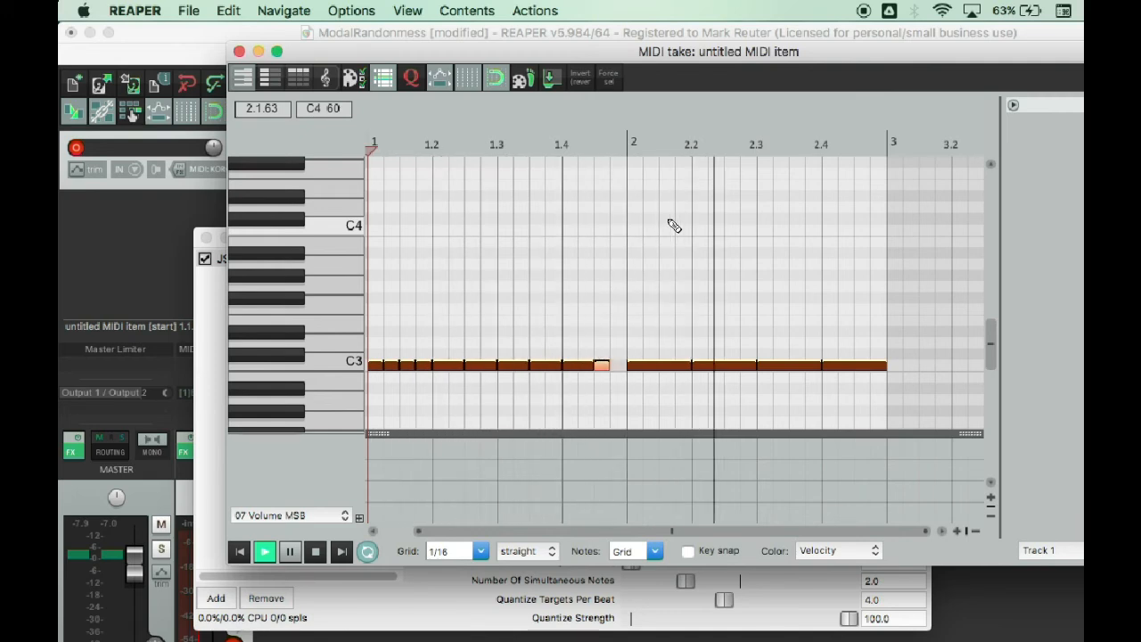
pyautogui.press('space')
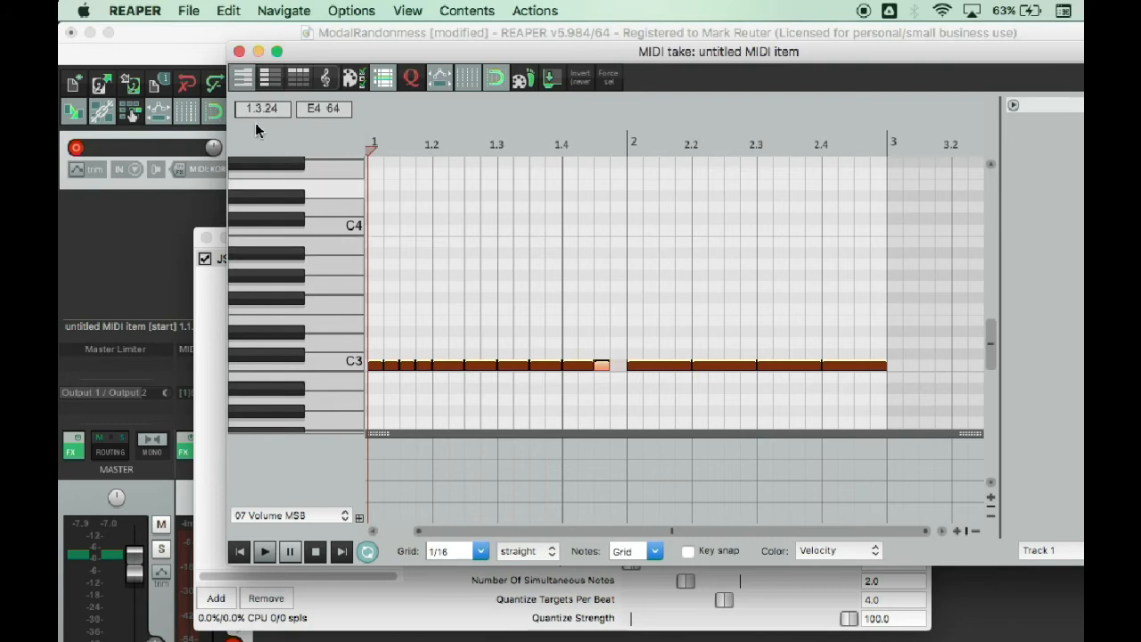
pyautogui.click(239, 52)
# Insert a new two-bar MIDI item on track 1 from bar 5 to bar 7 and fill it with one sustained note.
pyautogui.moveTo(603, 164); pyautogui.dragTo(685, 162)
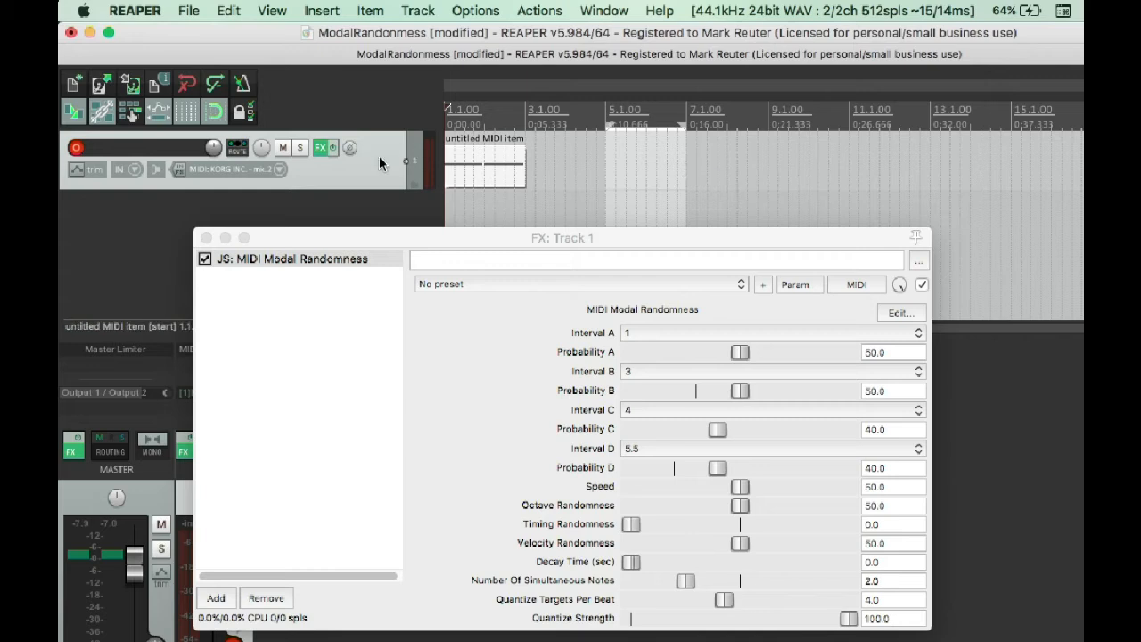
pyautogui.click(318, 10)
pyautogui.click(359, 69)
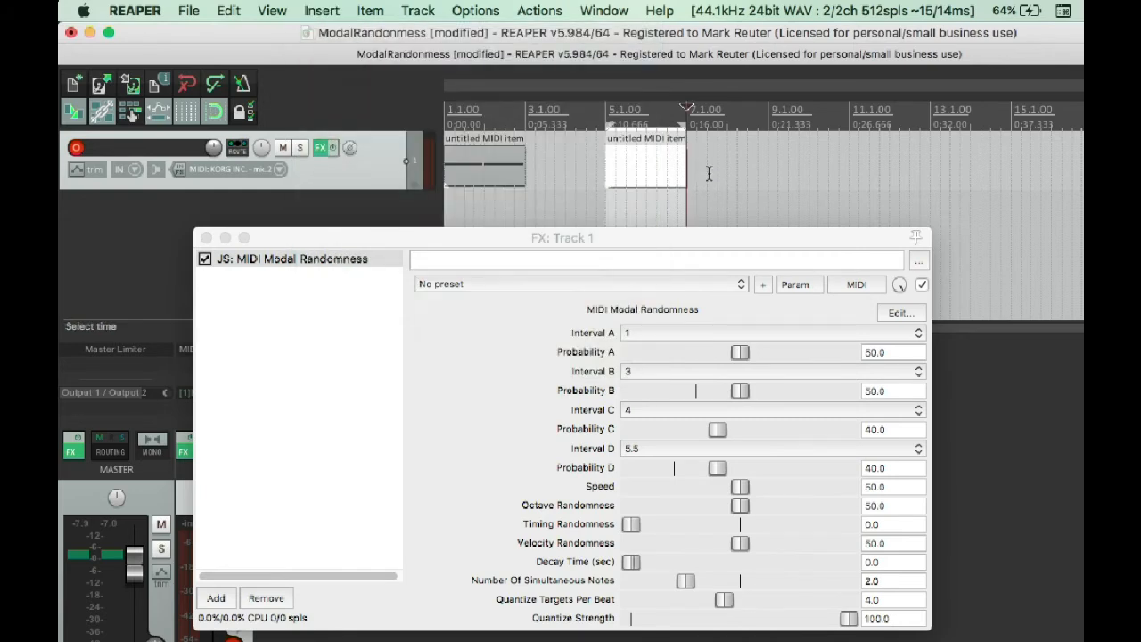
pyautogui.doubleClick(641, 170)
pyautogui.moveTo(386, 376); pyautogui.dragTo(899, 375)
pyautogui.click(254, 51)
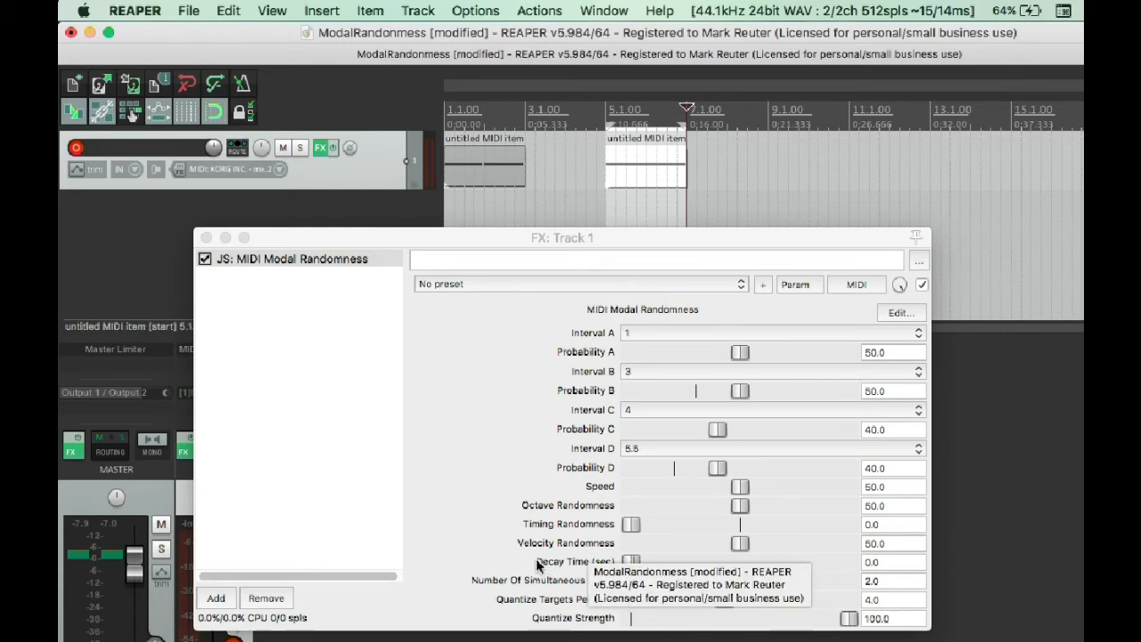
# Place the edit cursor at bar 5 and set the effect's Decay Time to 12.0 seconds.
pyautogui.moveTo(443, 236); pyautogui.dragTo(427, 206)
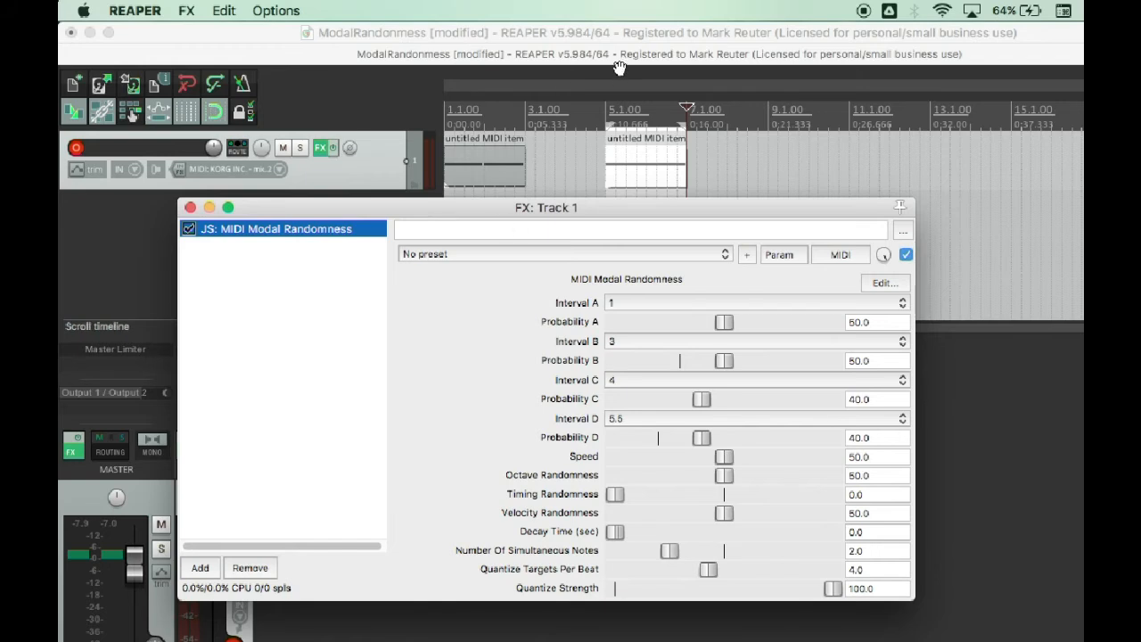
pyautogui.click(605, 104)
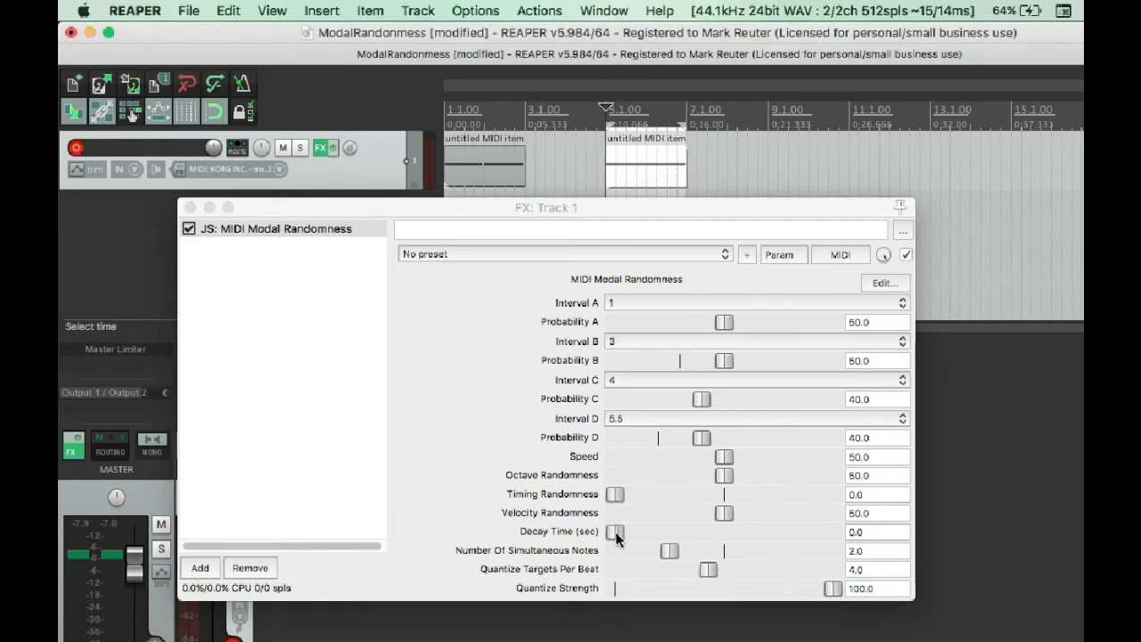
pyautogui.moveTo(615, 533); pyautogui.dragTo(621, 539)
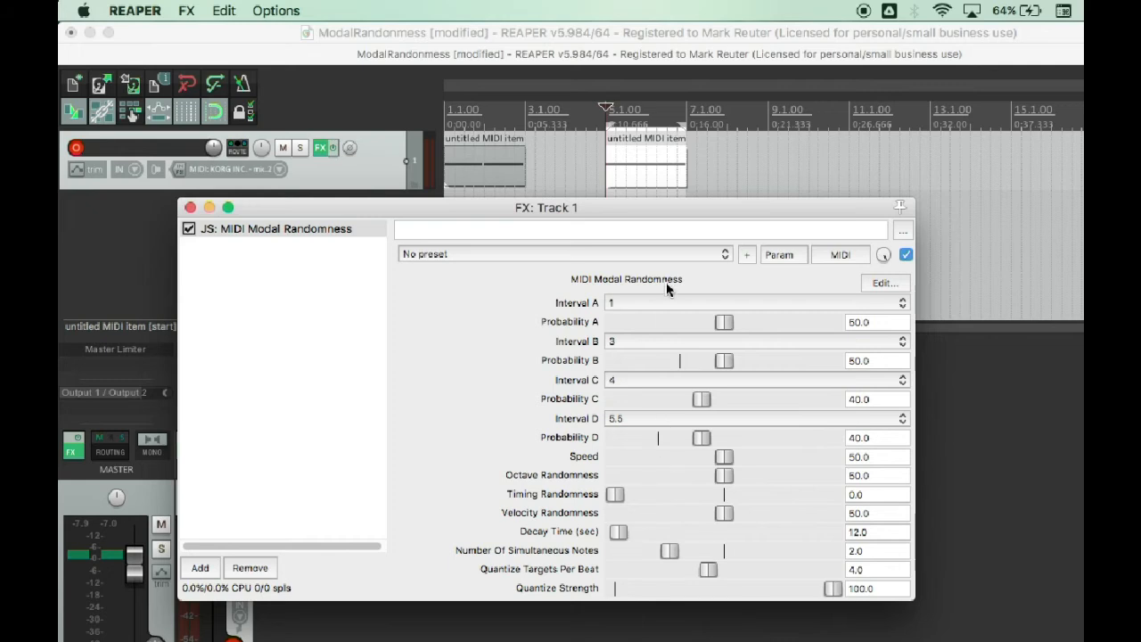
# Play the sustained note through the effect, then set Decay Time to 10.0 seconds.
pyautogui.press('space')
pyautogui.moveTo(496, 211); pyautogui.dragTo(481, 280)
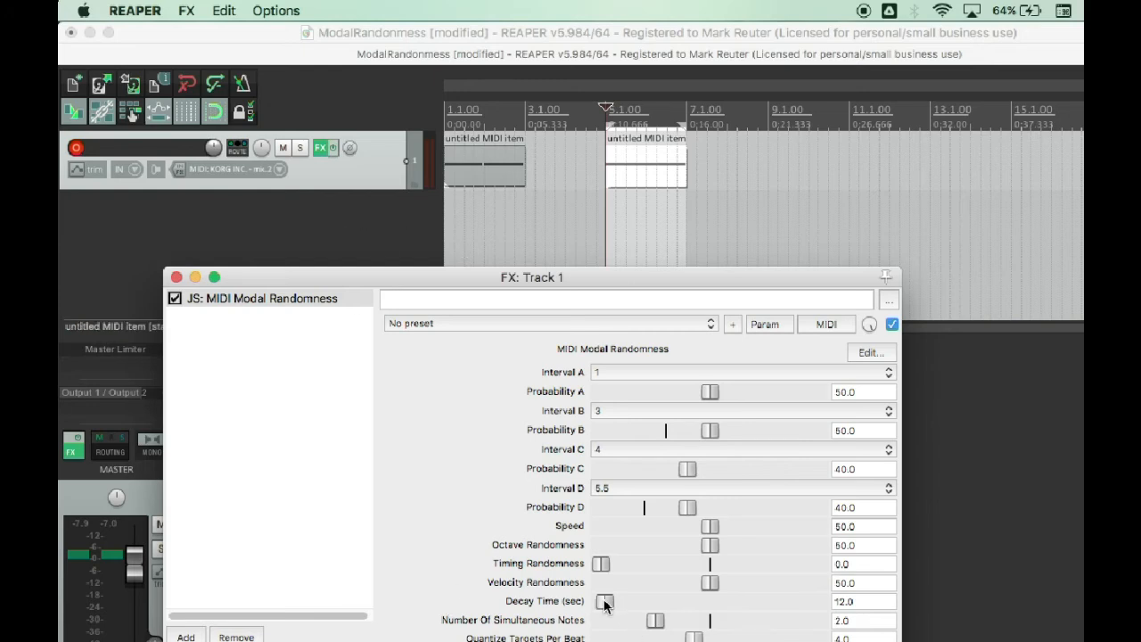
pyautogui.moveTo(604, 605); pyautogui.dragTo(597, 610)
pyautogui.moveTo(603, 606); pyautogui.dragTo(604, 607)
# Duplicate track 1 with its MIDI items and effect, and disarm recording on the copy.
pyautogui.doubleClick(327, 223)
pyautogui.press('super+z')
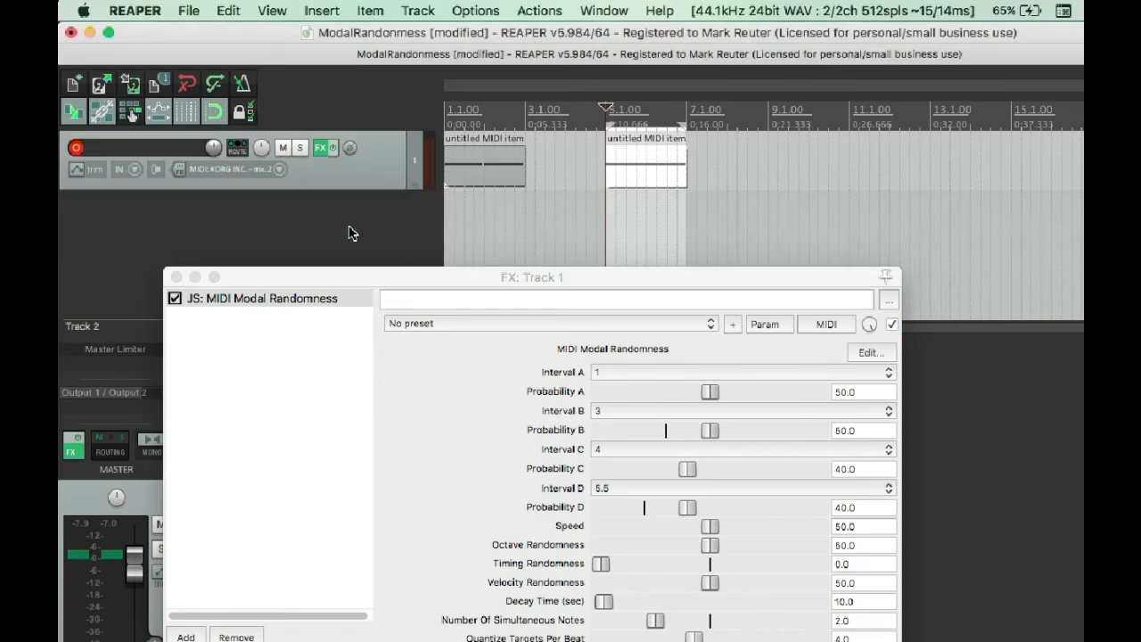
pyautogui.rightClick(374, 161)
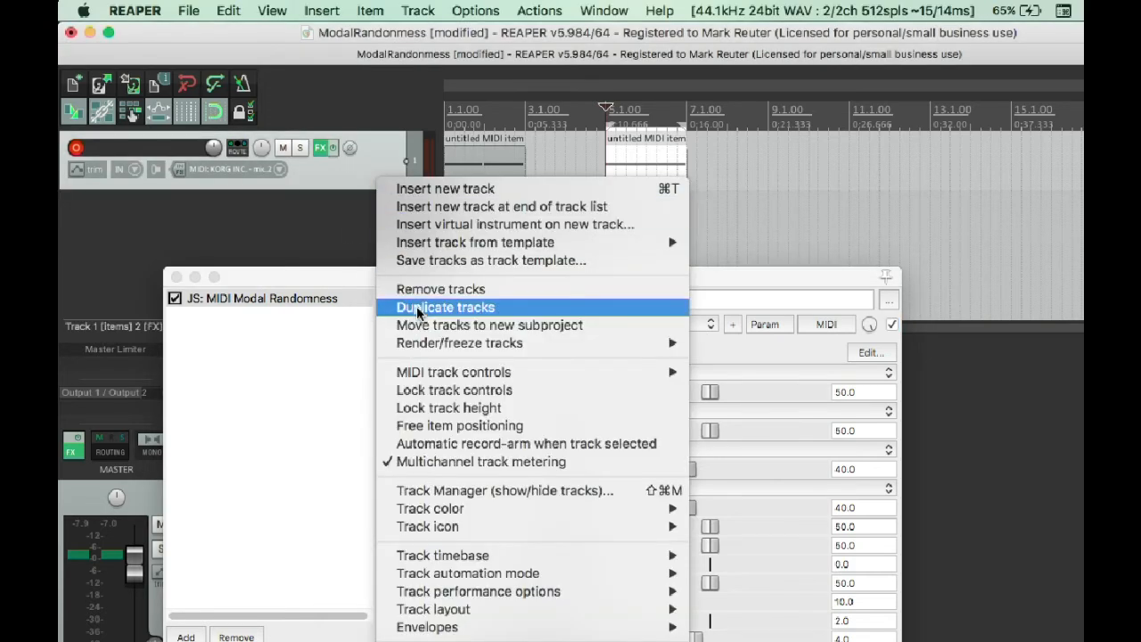
pyautogui.click(248, 234)
pyautogui.click(77, 207)
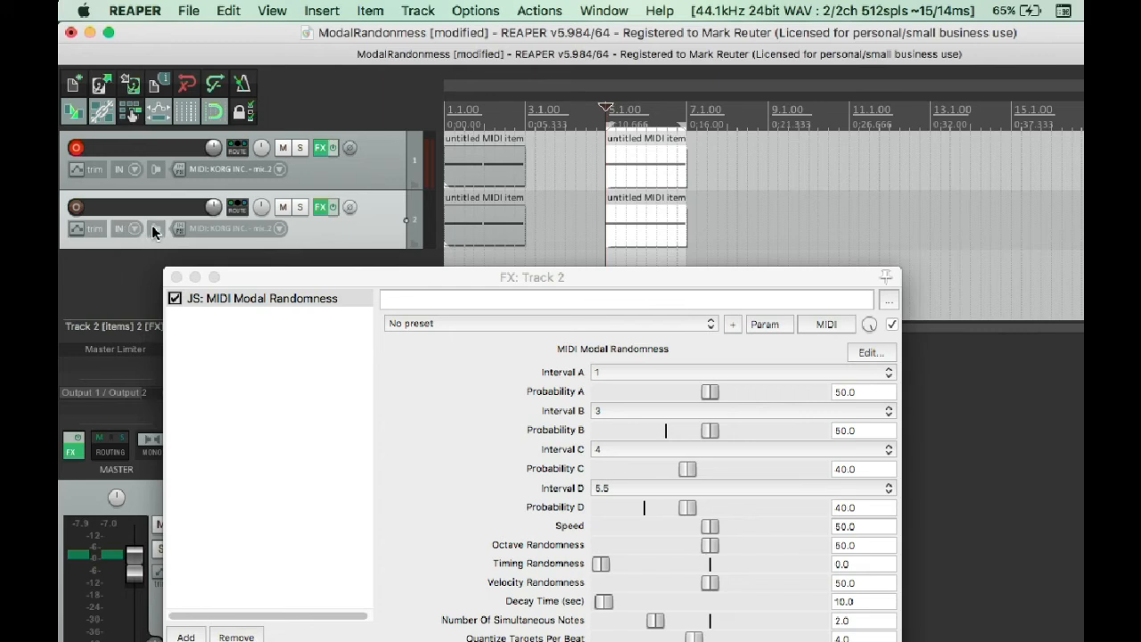
# Set track 2's MIDI hardware output to <no output>, and close the routing and effect windows.
pyautogui.click(238, 208)
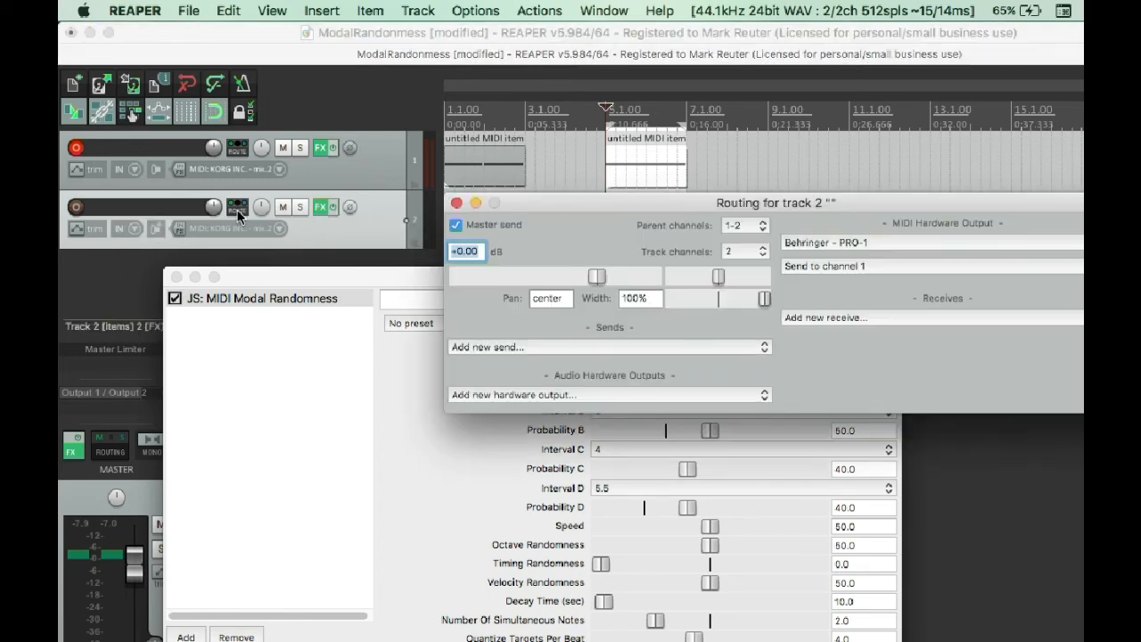
pyautogui.click(825, 241)
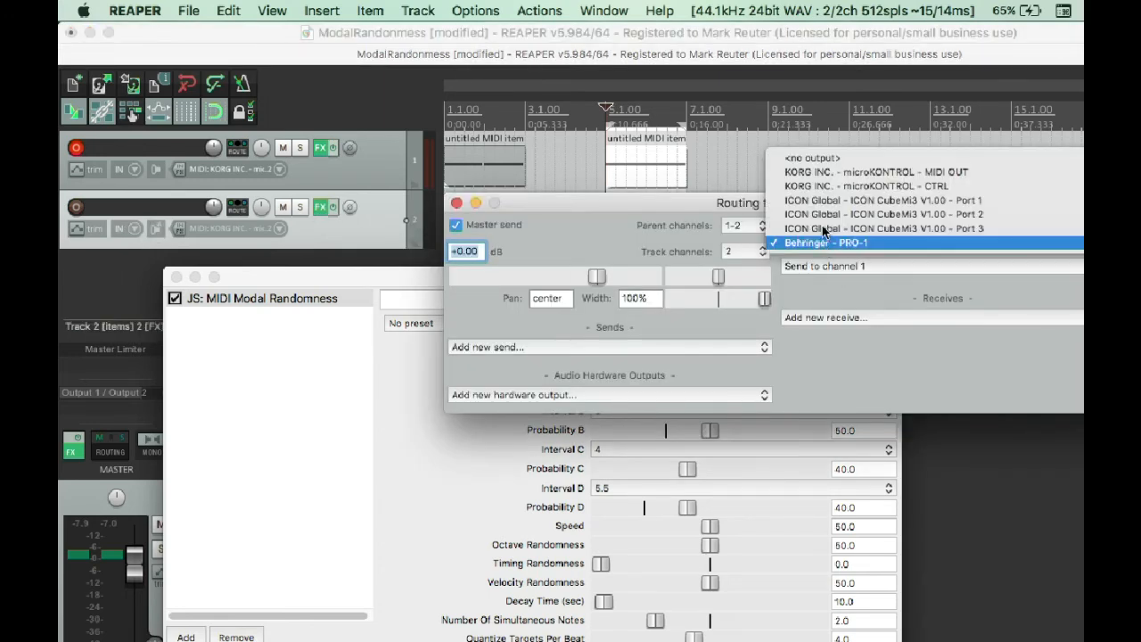
pyautogui.click(802, 153)
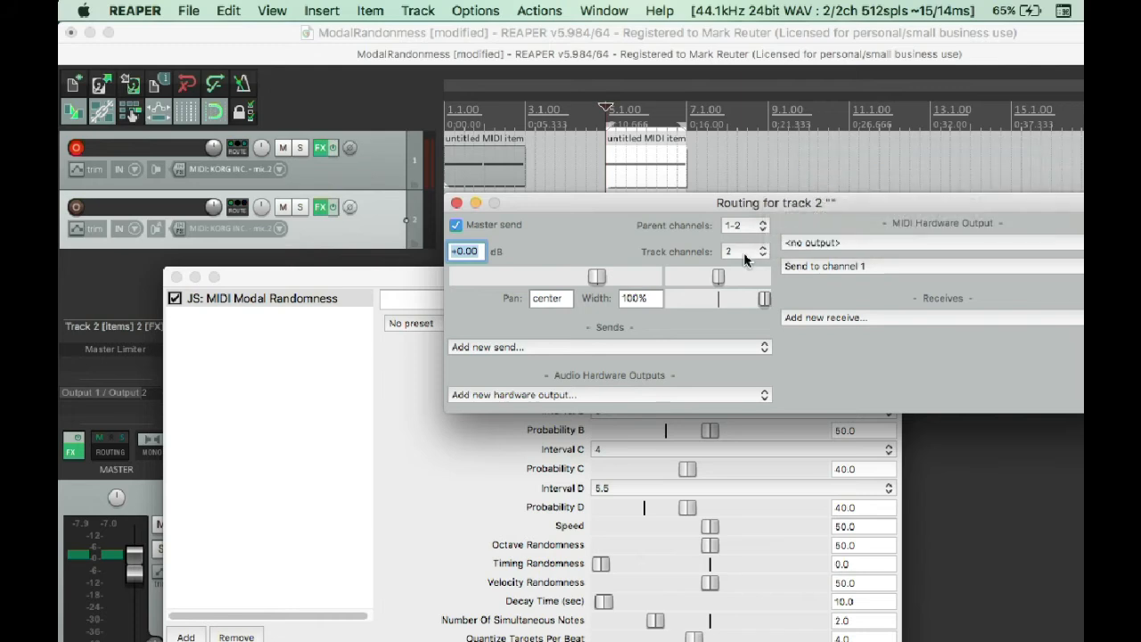
pyautogui.click(456, 203)
pyautogui.click(177, 277)
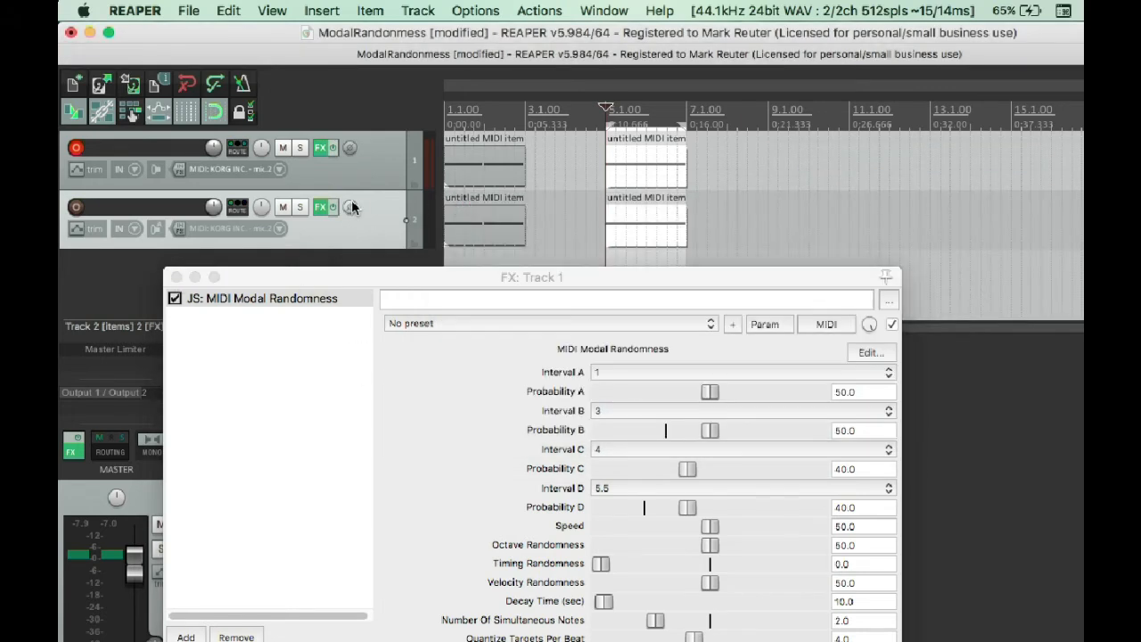
pyautogui.click(169, 276)
pyautogui.click(178, 277)
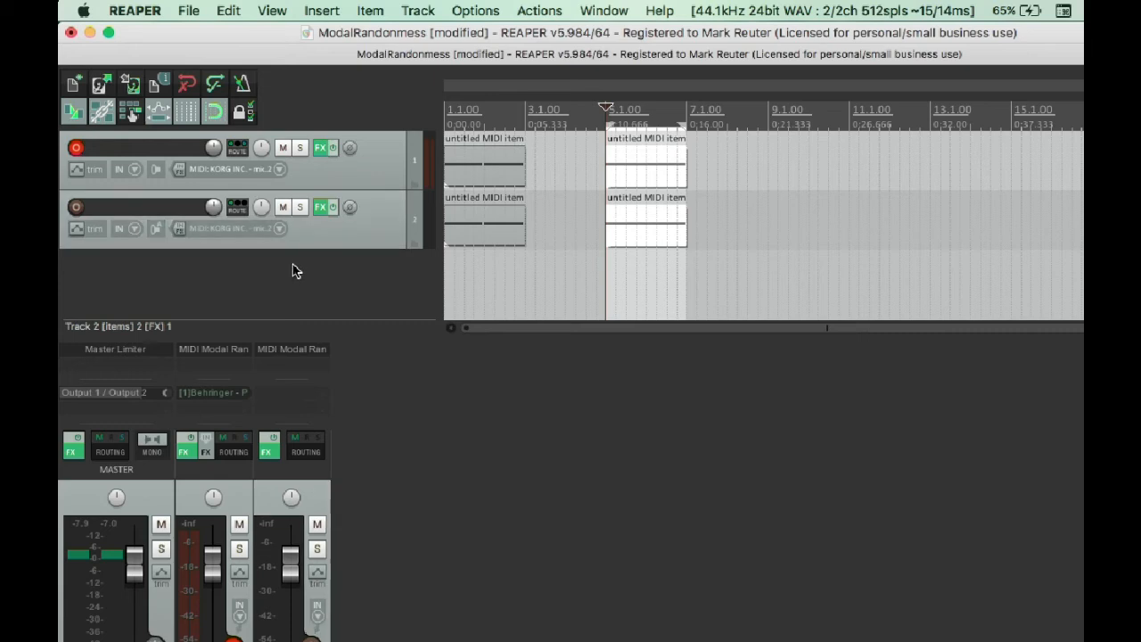
# Add the VSTi Surge (Vember Audio) to track 2's effects chain after MIDI Modal Randomness.
pyautogui.click(321, 207)
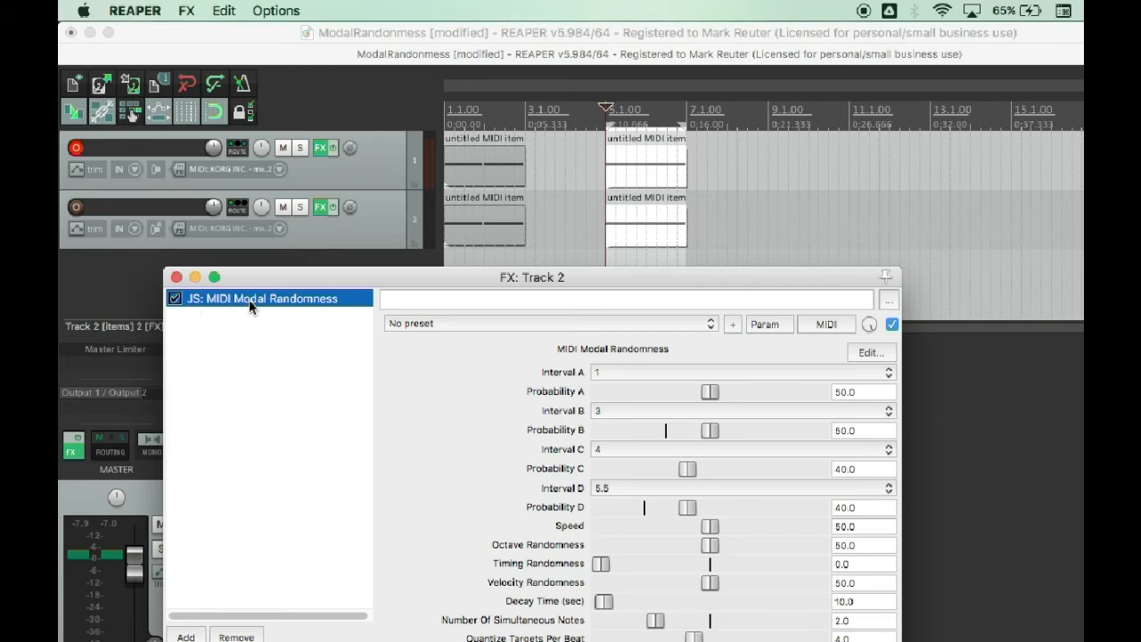
pyautogui.click(185, 638)
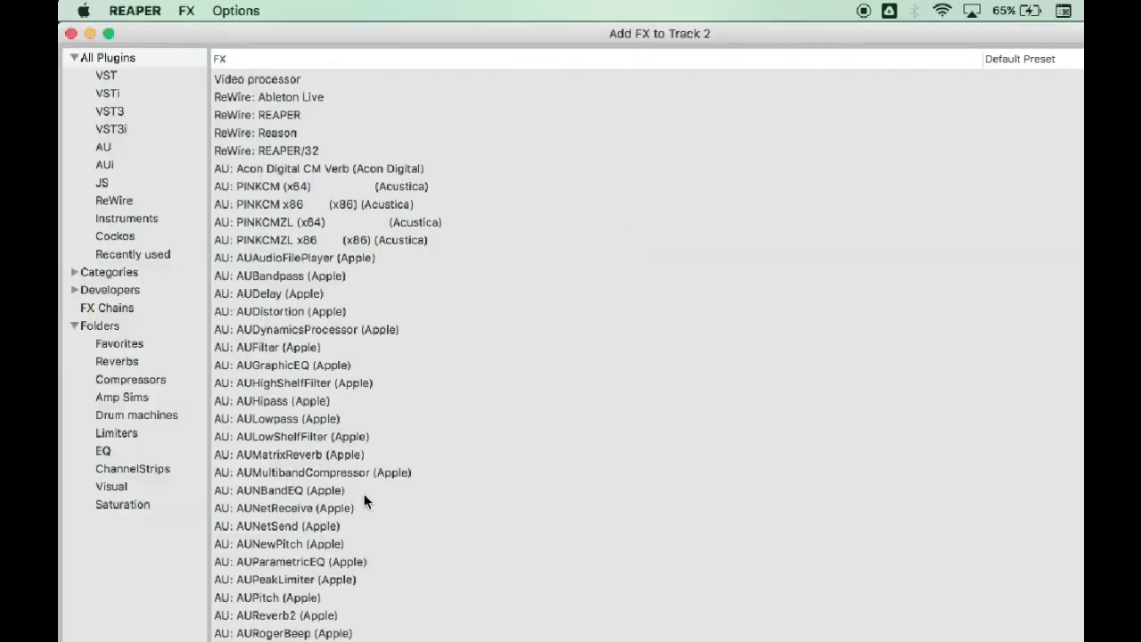
pyautogui.write('surge')
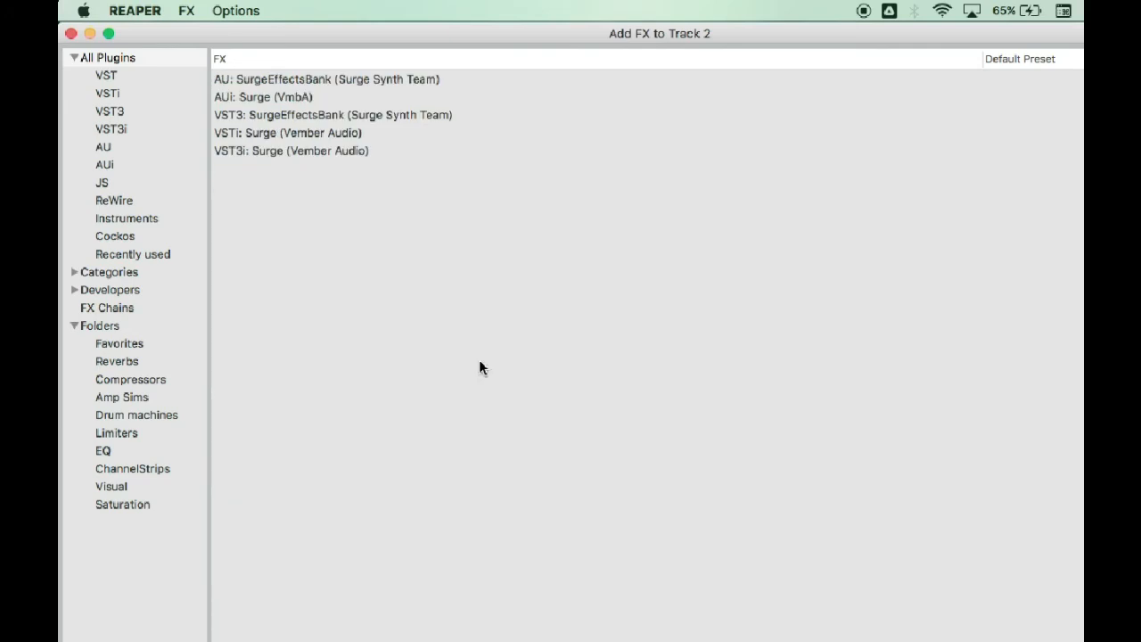
pyautogui.click(319, 136)
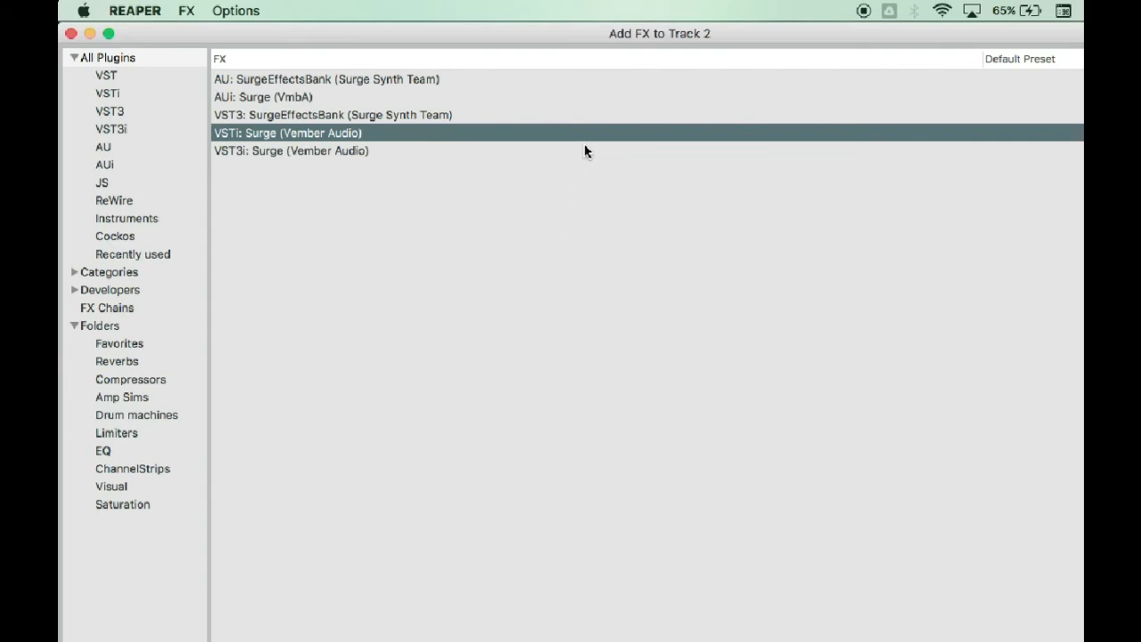
pyautogui.press('Return')
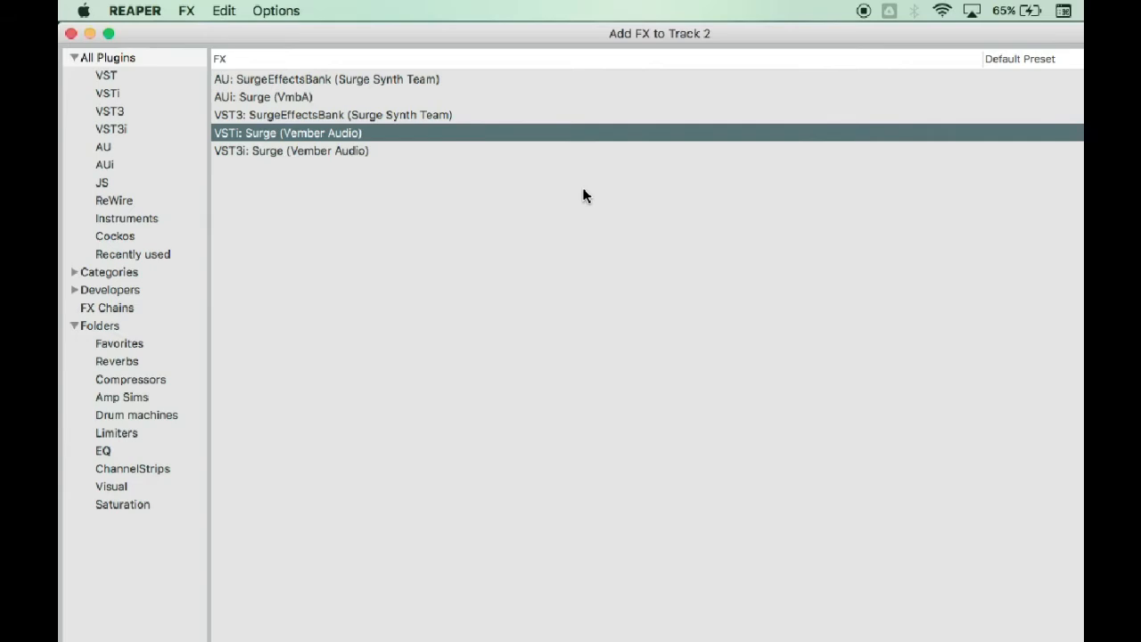
# Load the FM Pluck patch from Surge's Pluck category and close track 2's effects window.
pyautogui.click(690, 236)
pyautogui.moveTo(771, 404)
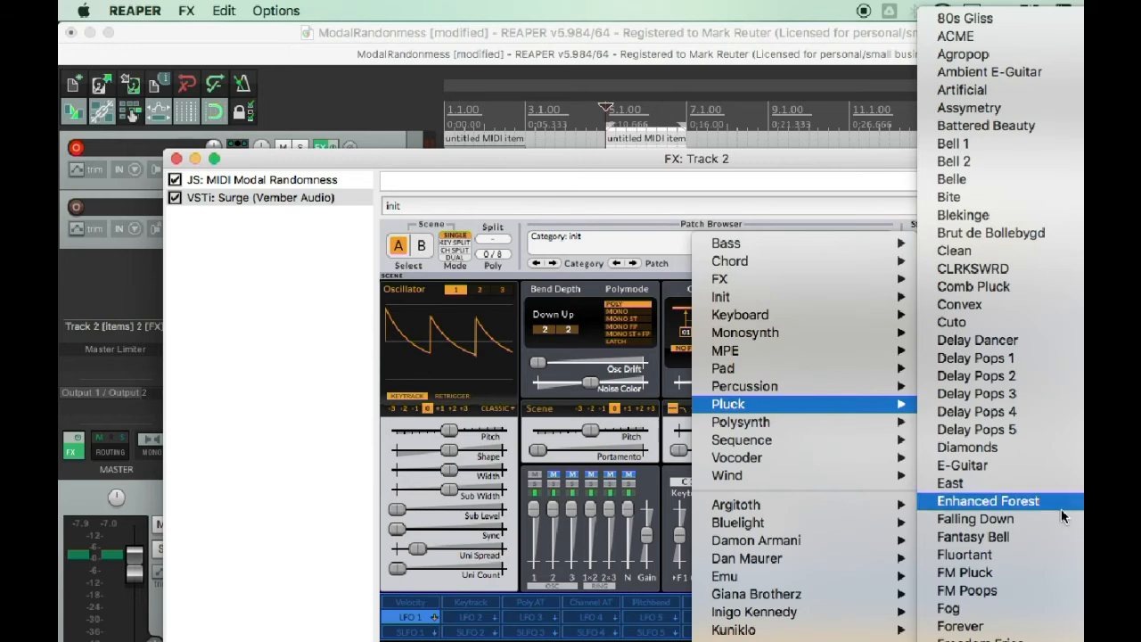
pyautogui.click(965, 572)
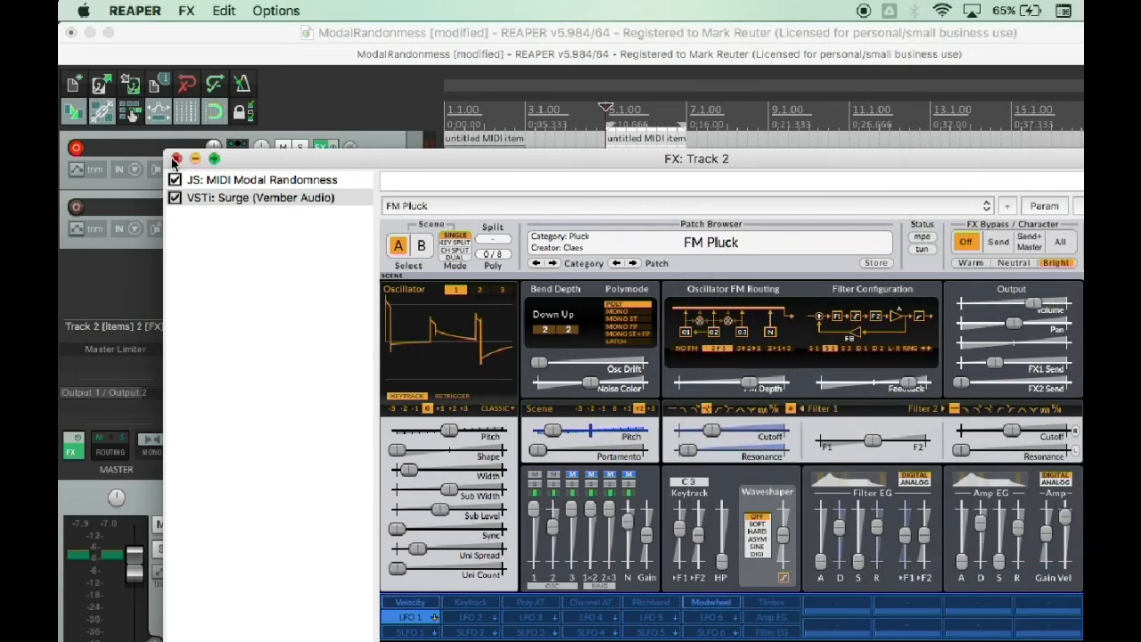
pyautogui.click(176, 159)
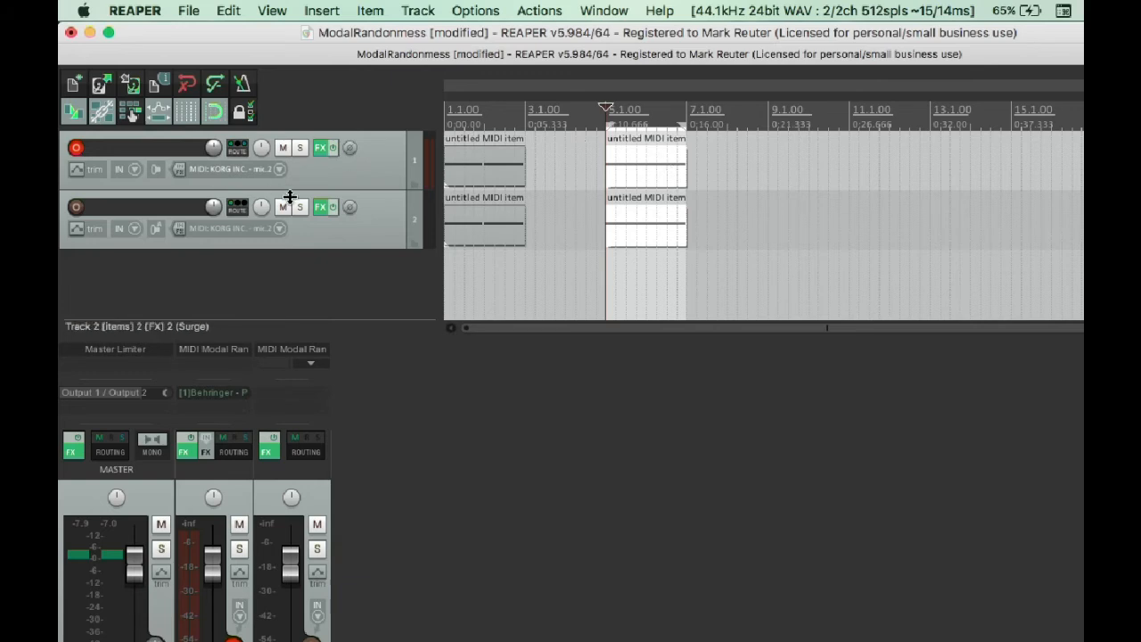
# Start playback and add VST: ReaDelay (Cockos) to track 2's effects chain after Surge.
pyautogui.press('space')
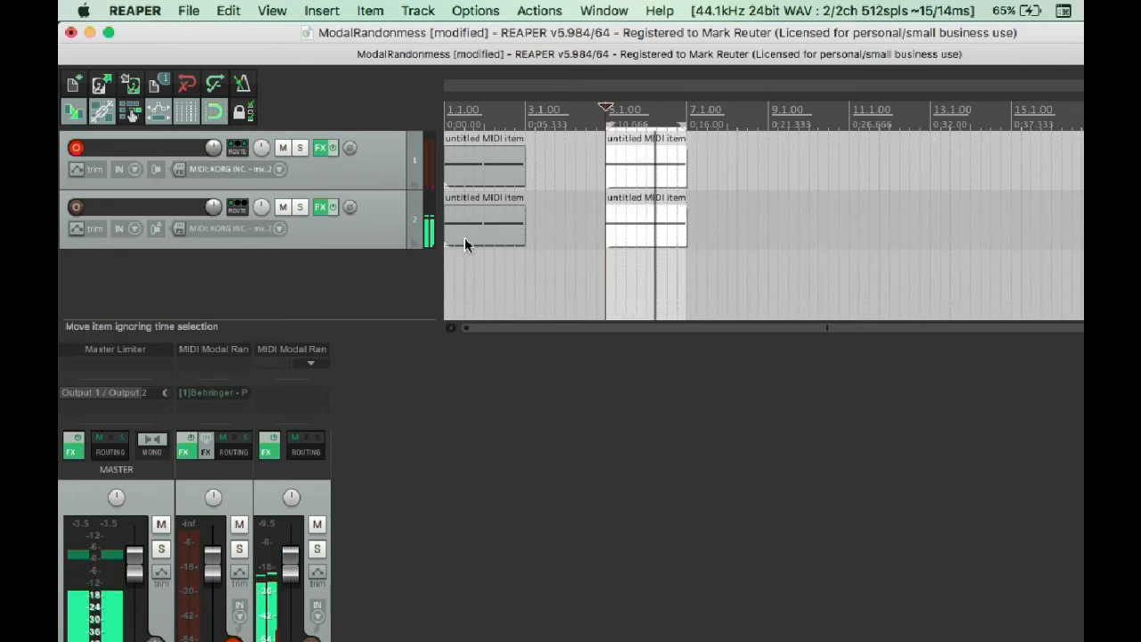
pyautogui.click(321, 209)
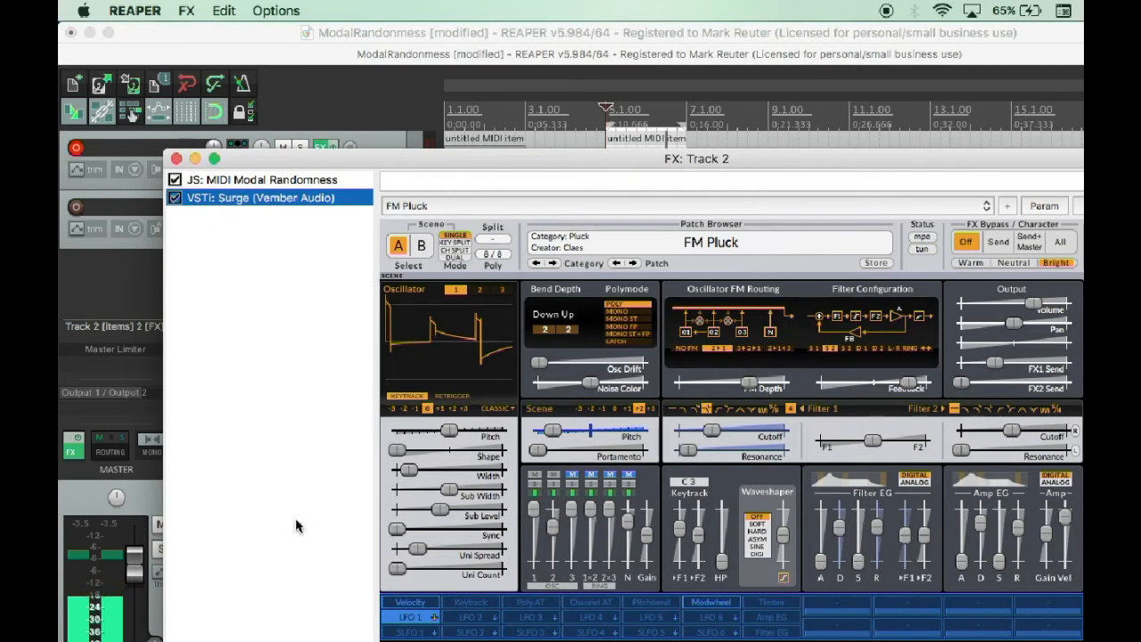
pyautogui.click(209, 641)
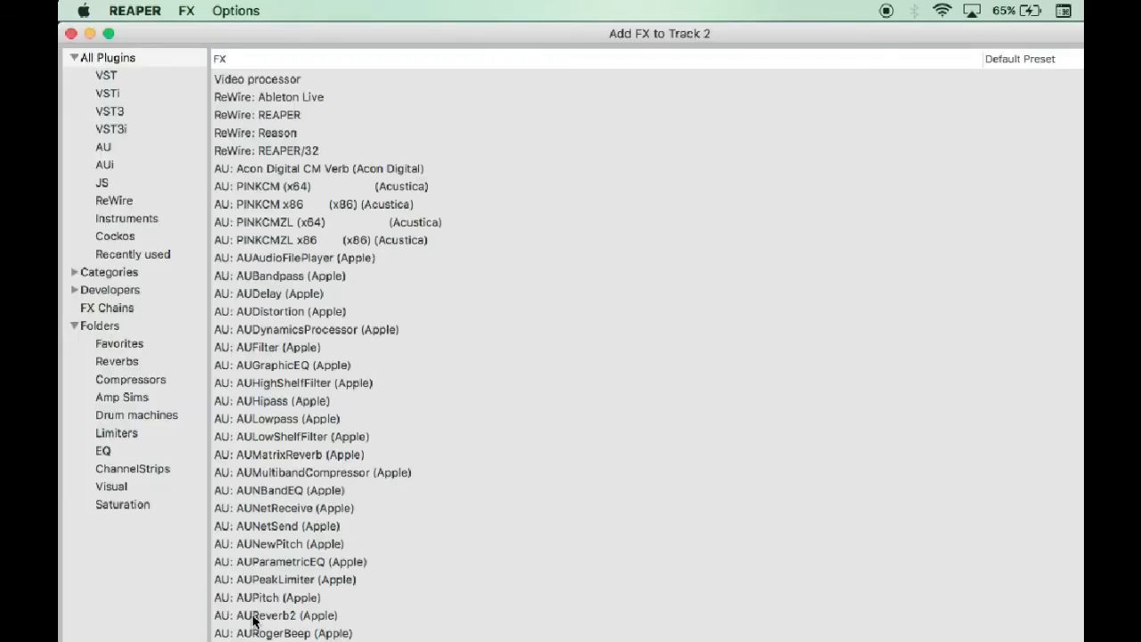
pyautogui.write('read')
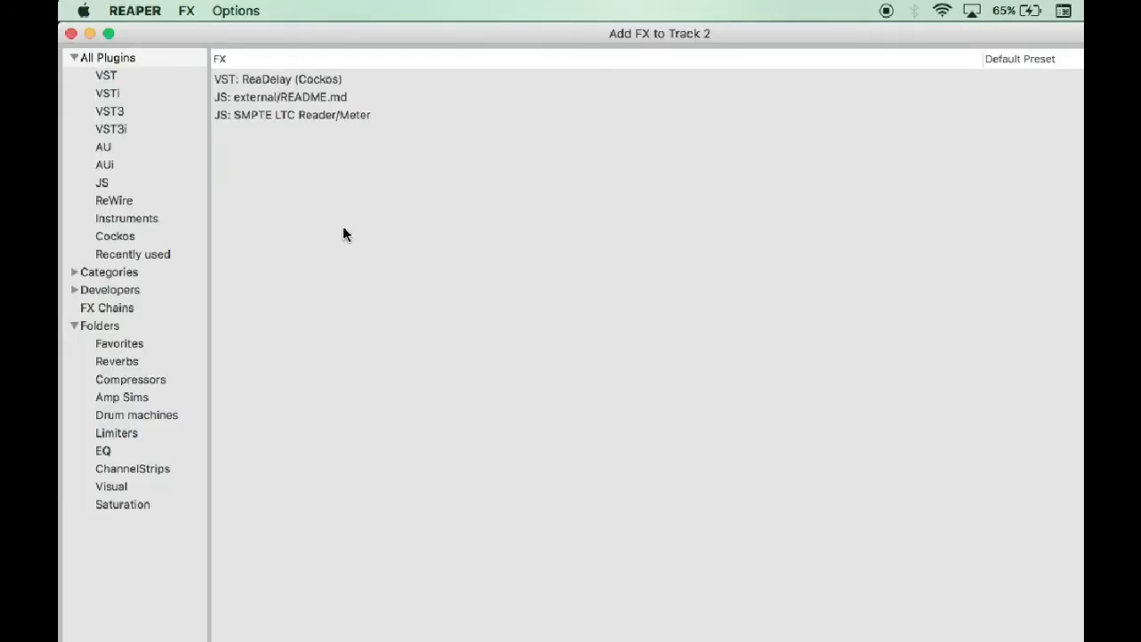
pyautogui.click(277, 80)
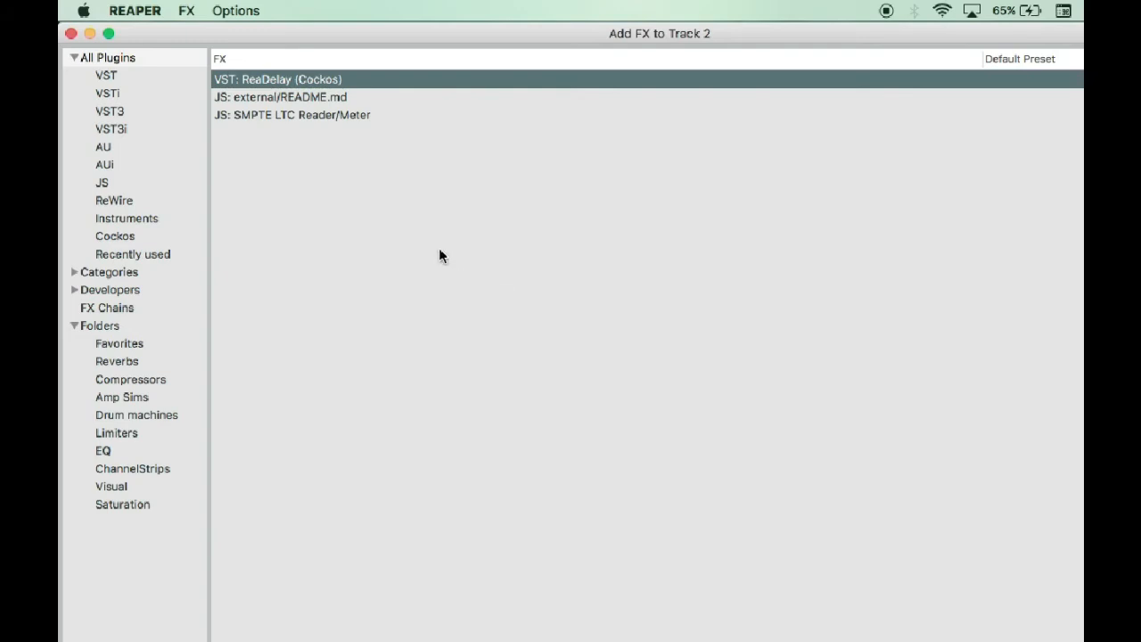
pyautogui.press('Return')
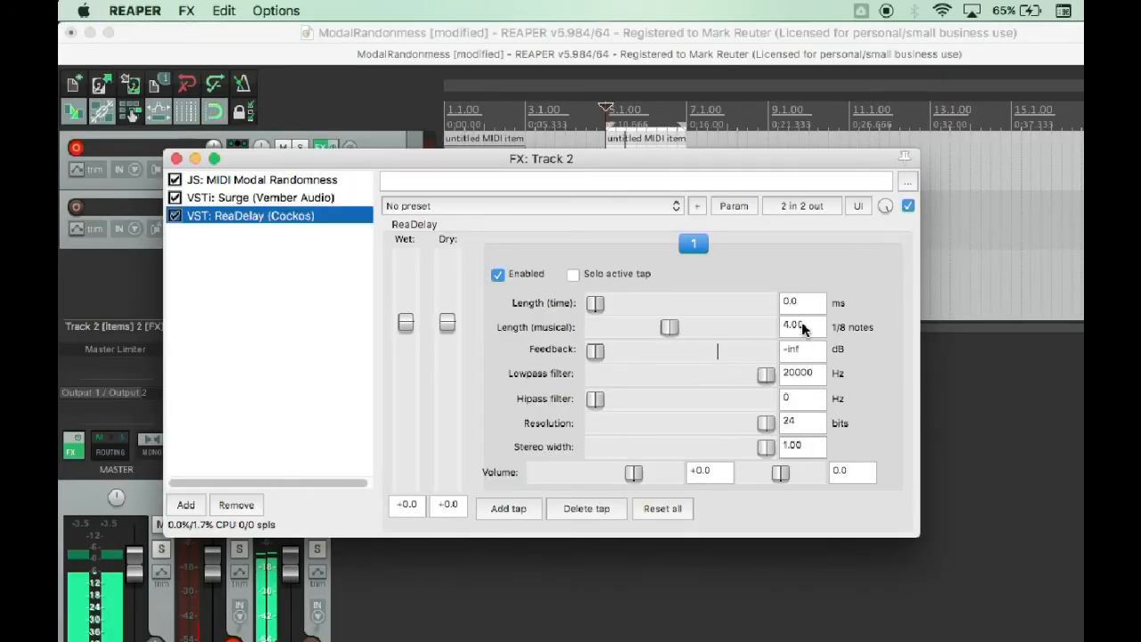
# Set ReaDelay's musical length to 1.5 eighth notes and its wet level to -2.2.
pyautogui.click(803, 326)
pyautogui.write('1.5')
pyautogui.press('Return')
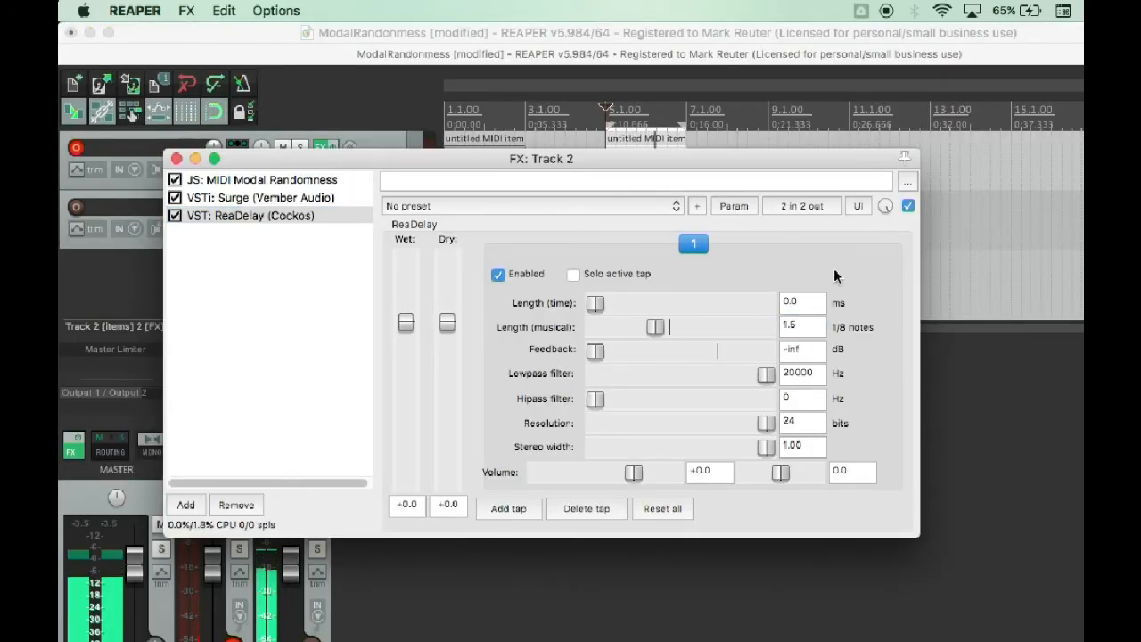
pyautogui.moveTo(408, 320); pyautogui.dragTo(407, 331)
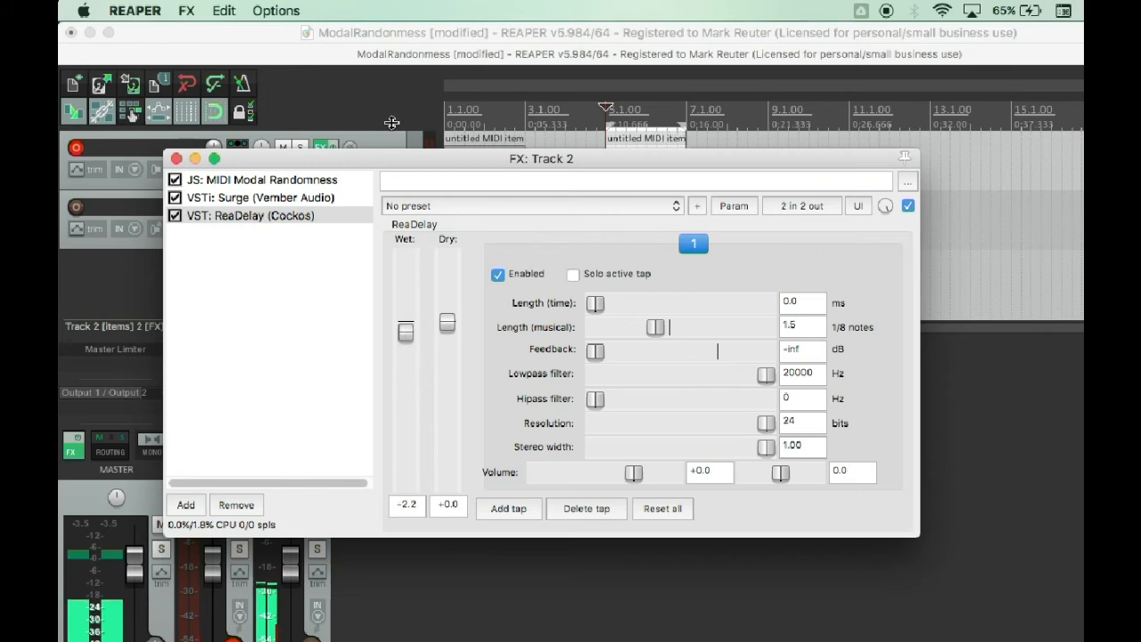
# Dismiss the Google Drive notification and close track 2's effects window.
pyautogui.moveTo(378, 165); pyautogui.dragTo(386, 306)
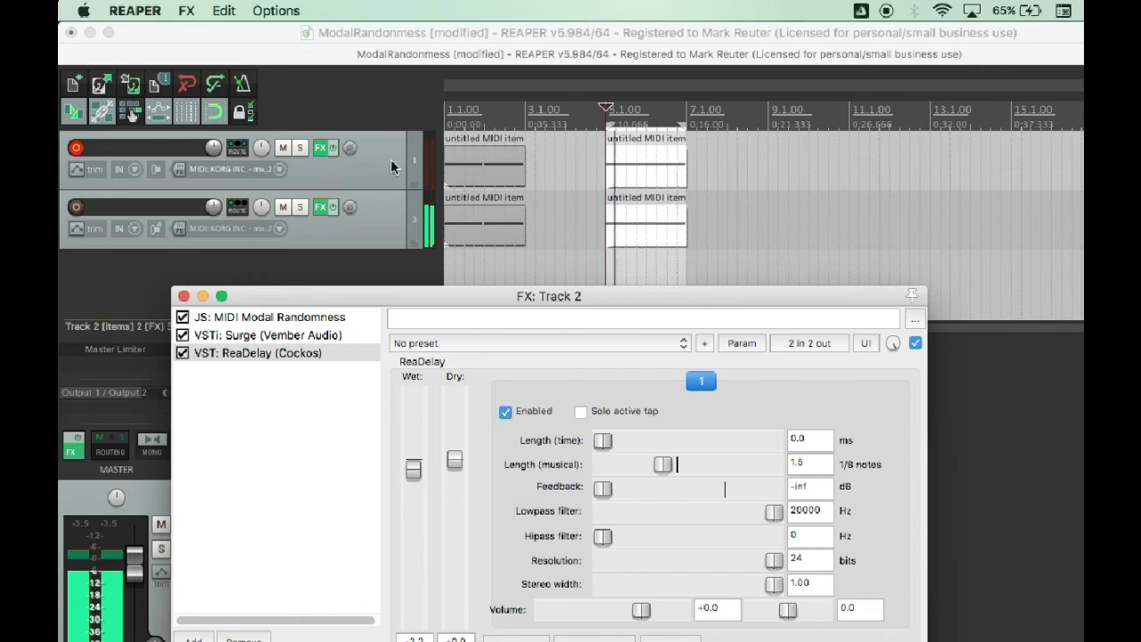
pyautogui.click(321, 150)
pyautogui.click(321, 149)
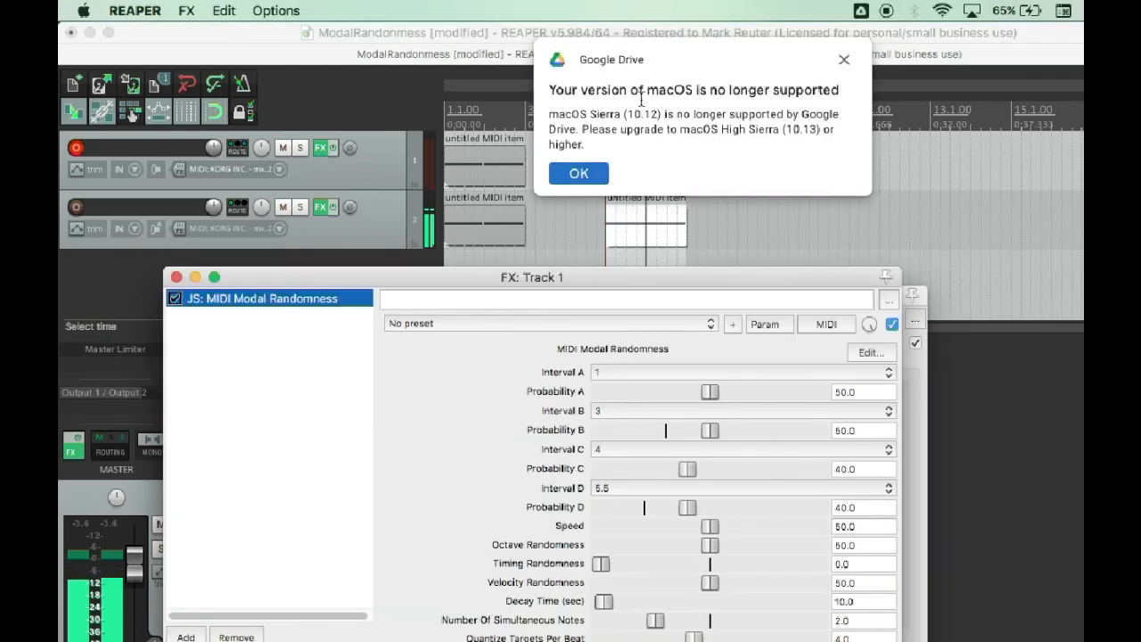
pyautogui.click(843, 62)
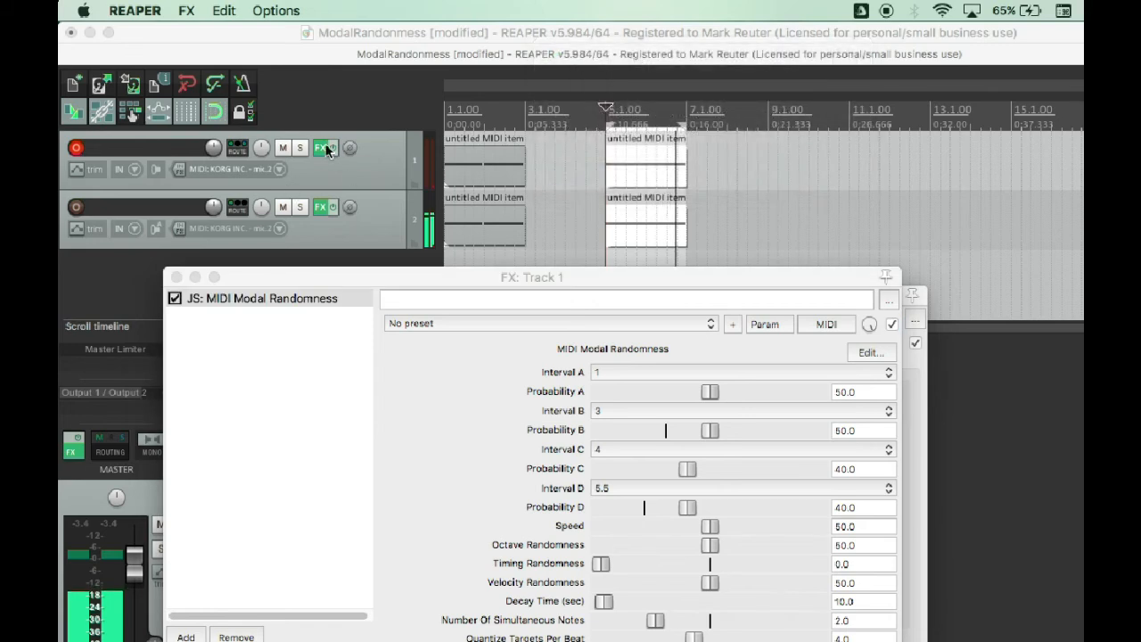
pyautogui.click(321, 207)
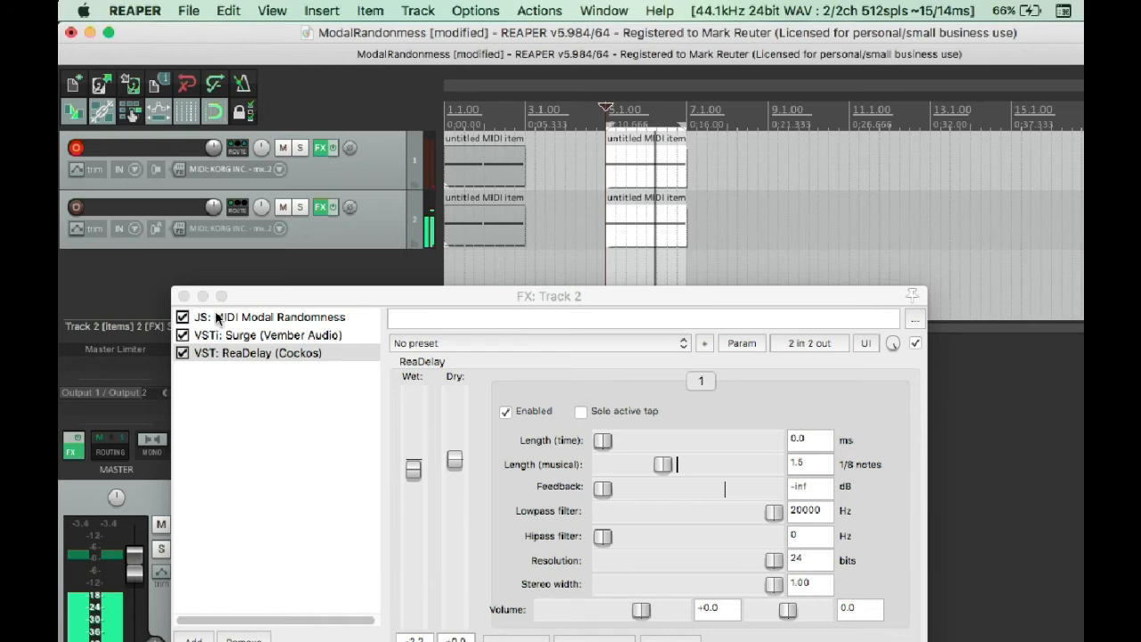
pyautogui.click(184, 297)
# Set Decay Time to 2.0 sec in track 1's MIDI Modal Randomness, close its effects window and stop playback.
pyautogui.click(321, 147)
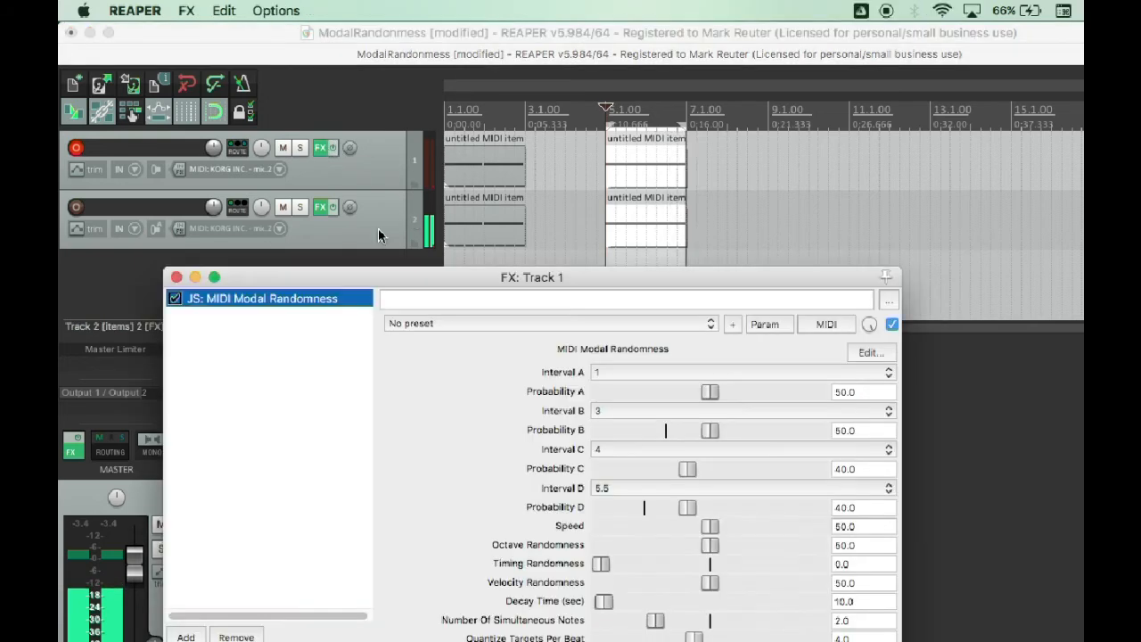
pyautogui.moveTo(603, 602); pyautogui.dragTo(601, 614)
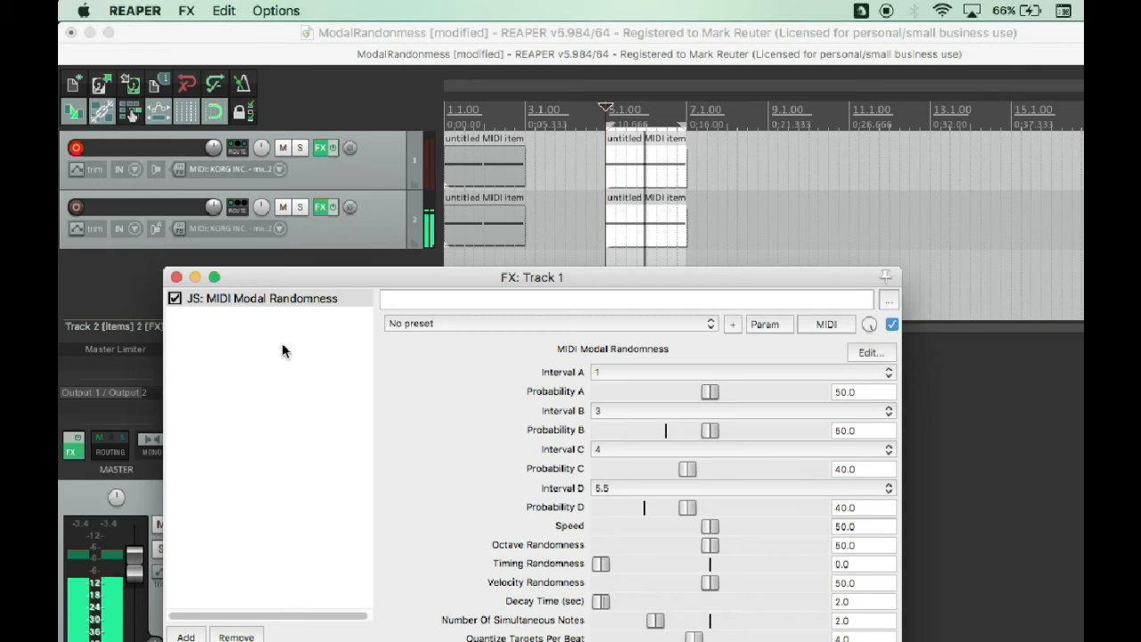
pyautogui.click(176, 277)
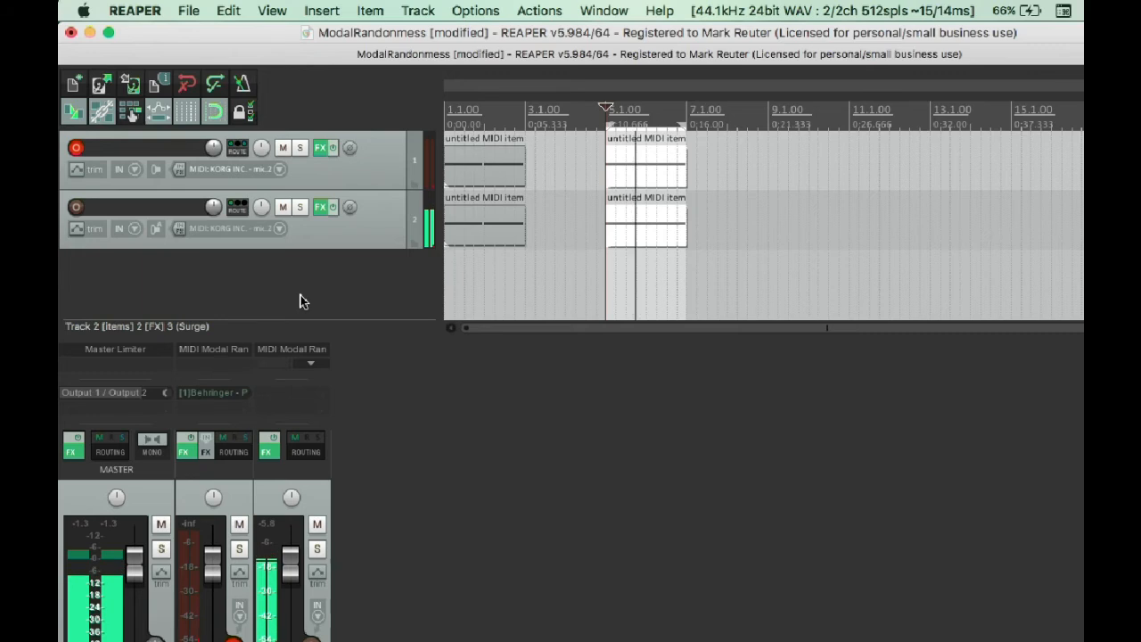
pyautogui.press('space')
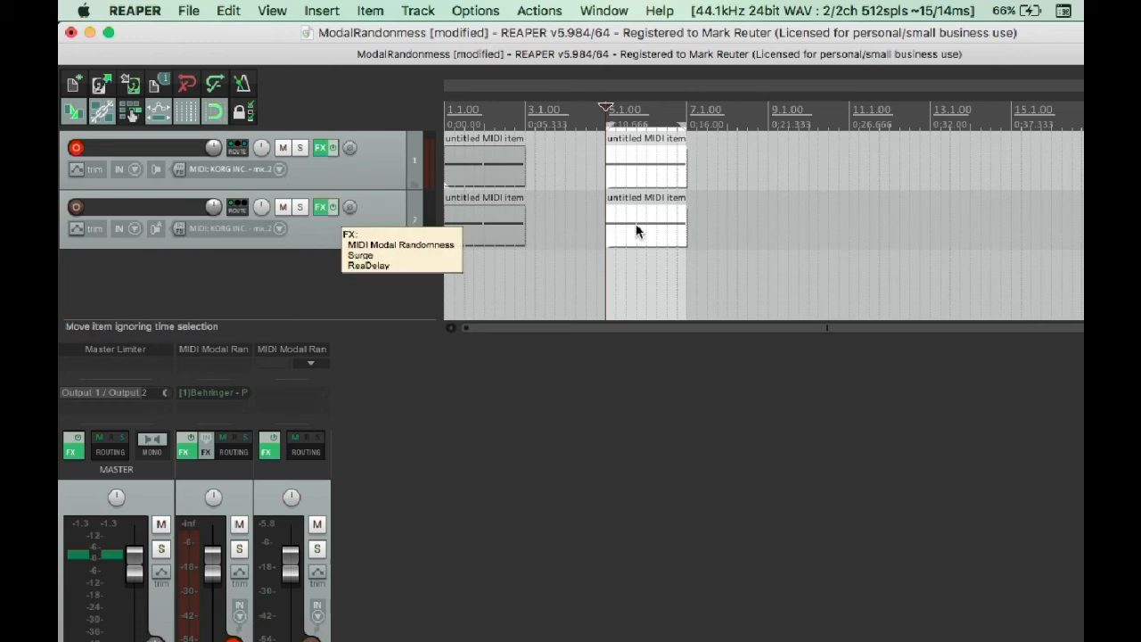
# Copy the bar 5 MIDI items on both tracks to bars 9 and 13, and deselect all items.
pyautogui.moveTo(636, 223); pyautogui.dragTo(822, 233)
pyautogui.moveTo(825, 234); pyautogui.dragTo(990, 233)
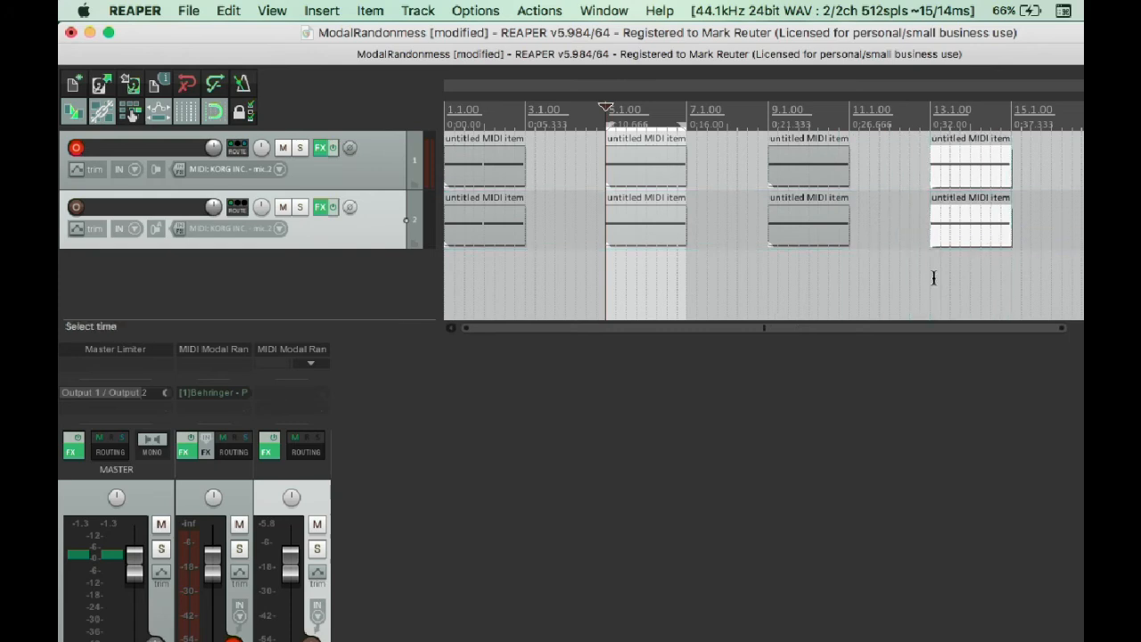
pyautogui.click(900, 254)
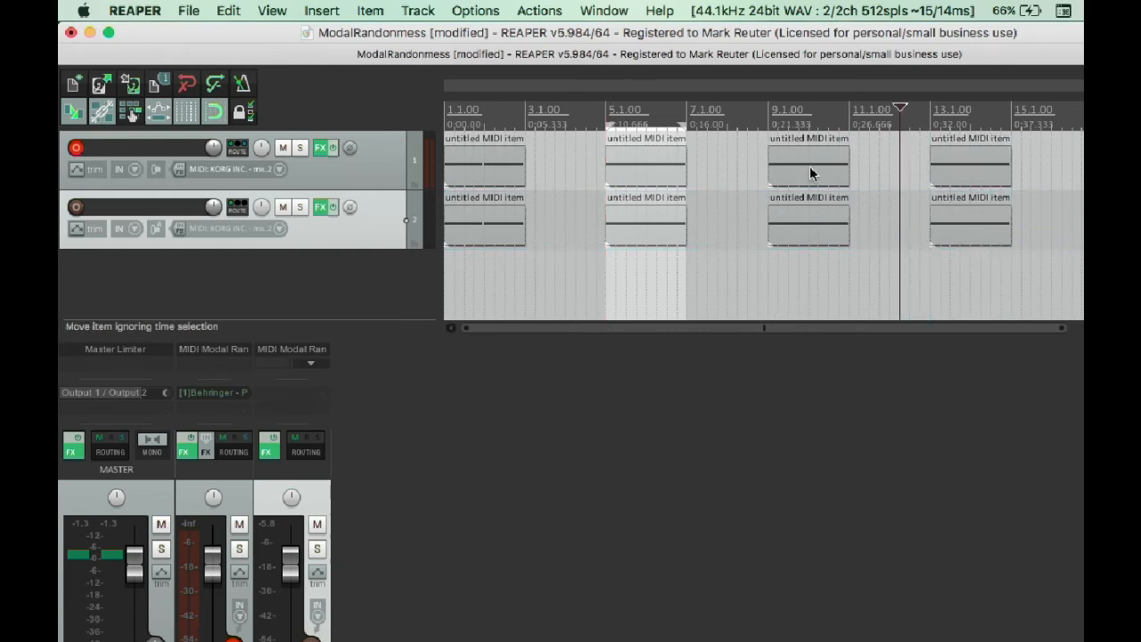
# Solo track 2 and select its MIDI items at bars 5, 9 and 13.
pyautogui.click(300, 207)
pyautogui.click(652, 234)
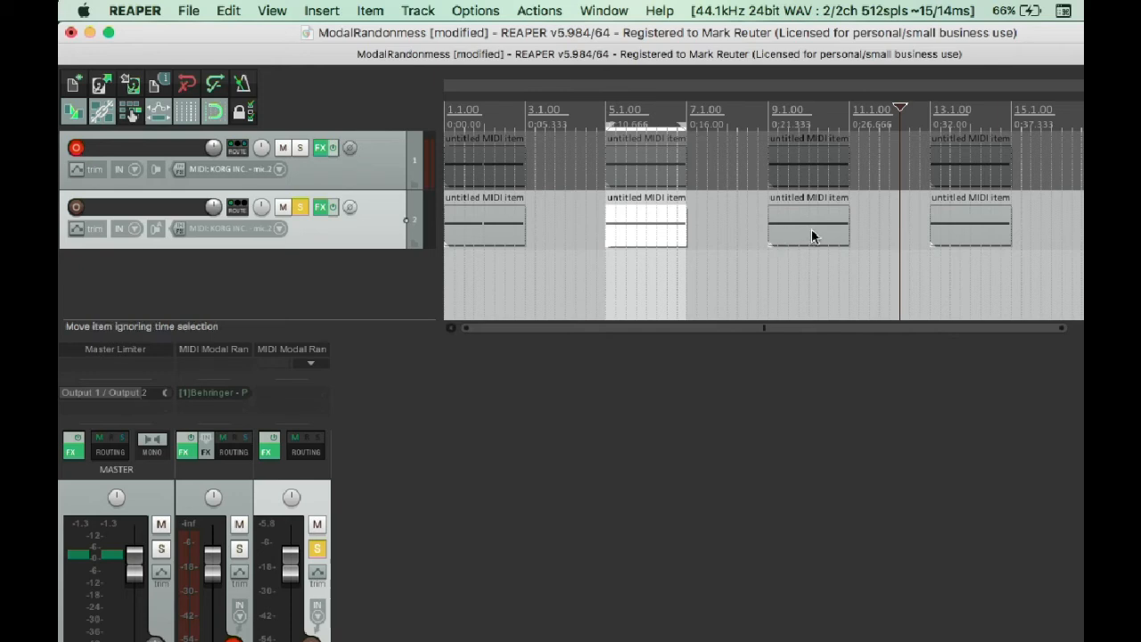
pyautogui.keyDown('shift'); pyautogui.click(811, 228); pyautogui.keyUp('shift')
pyautogui.keyDown('shift'); pyautogui.click(972, 239); pyautogui.keyUp('shift')
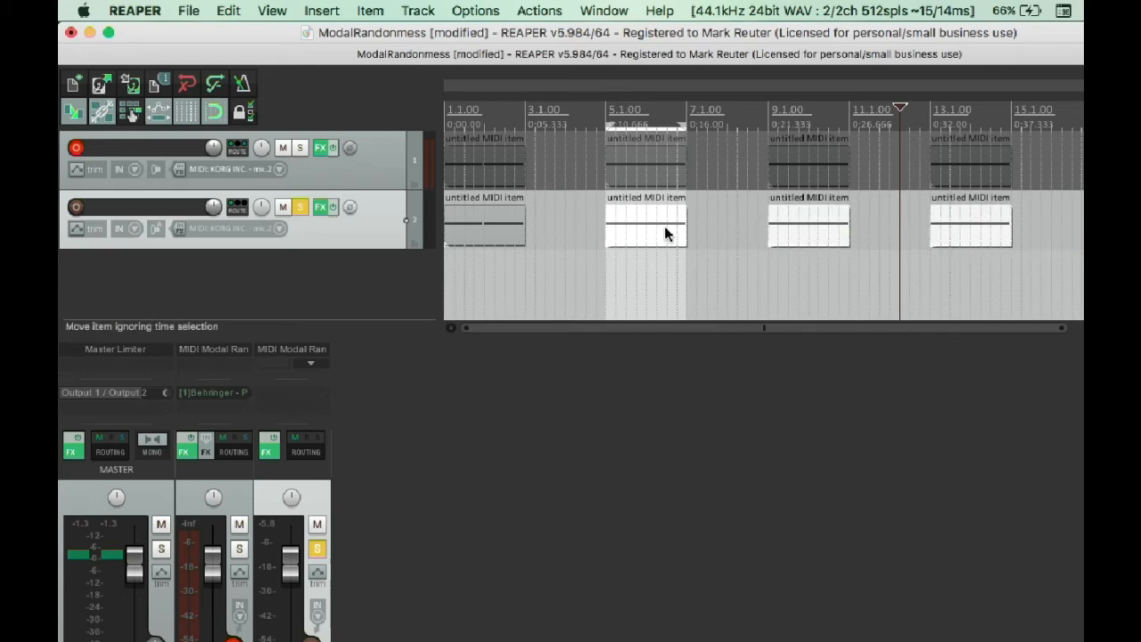
# Set up a render with selected media items via master as the source and modalMadness as the file name.
pyautogui.click(190, 12)
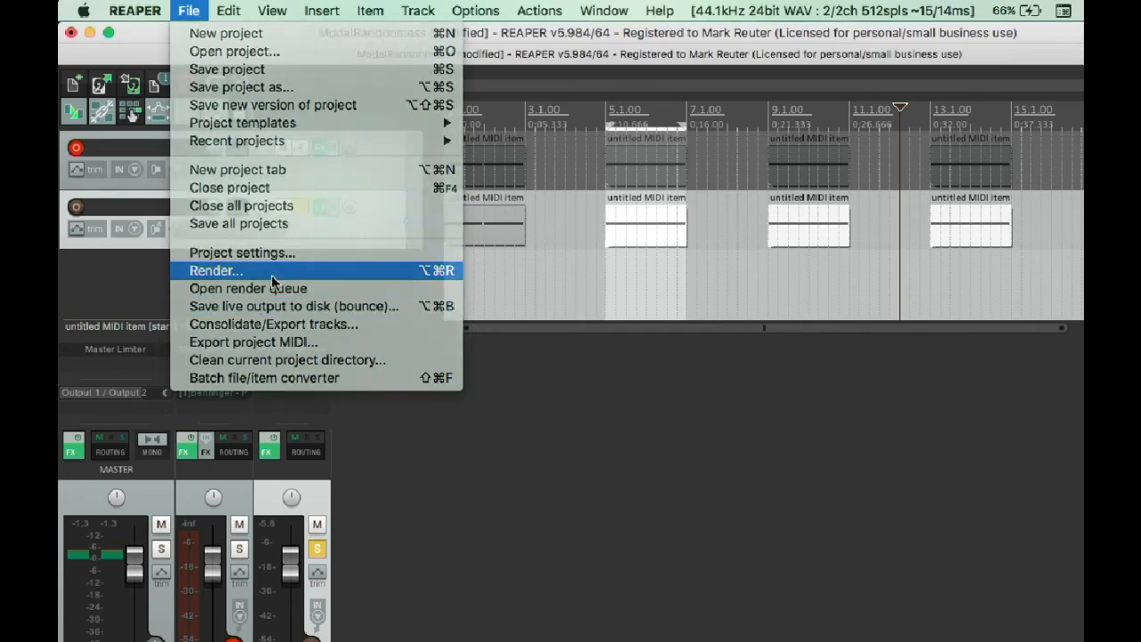
pyautogui.click(271, 275)
pyautogui.click(505, 183)
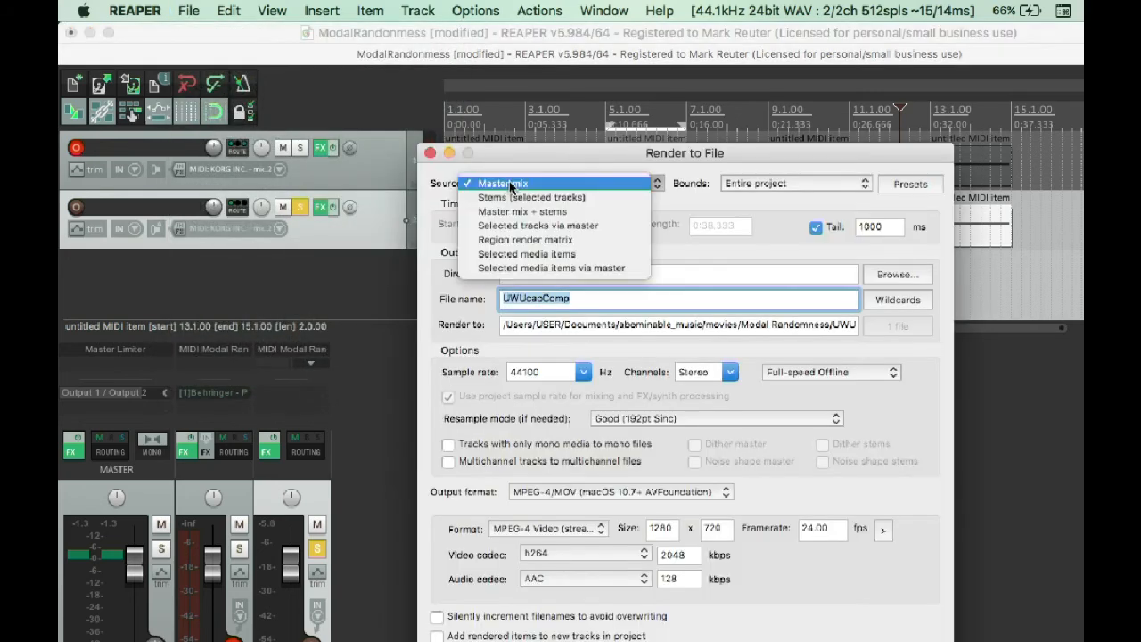
pyautogui.click(546, 269)
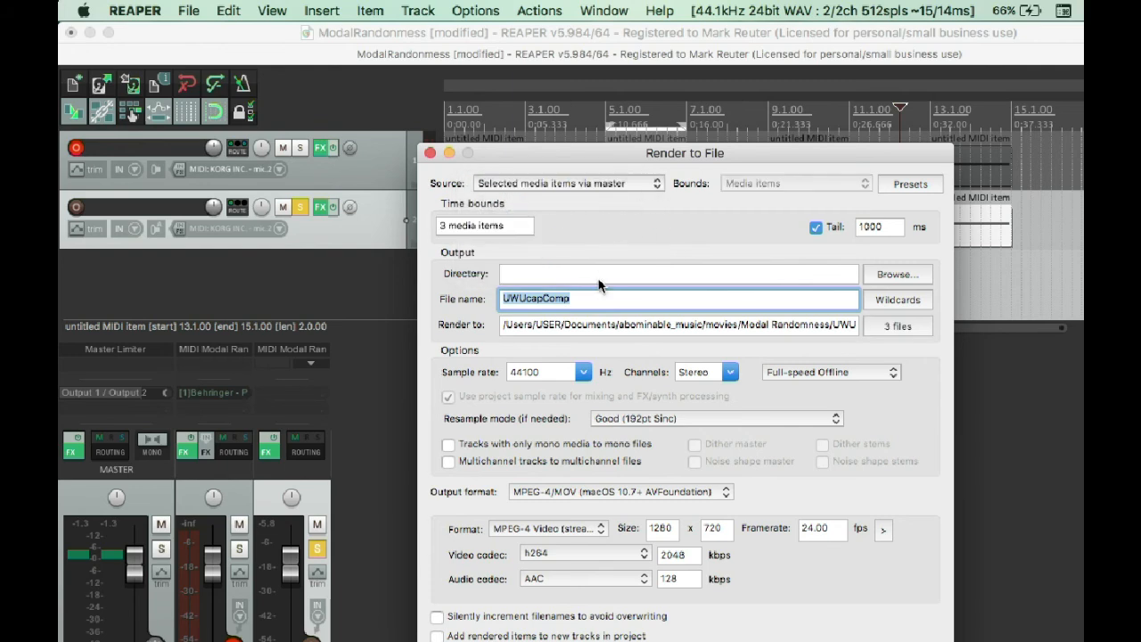
pyautogui.press('BackSpace')
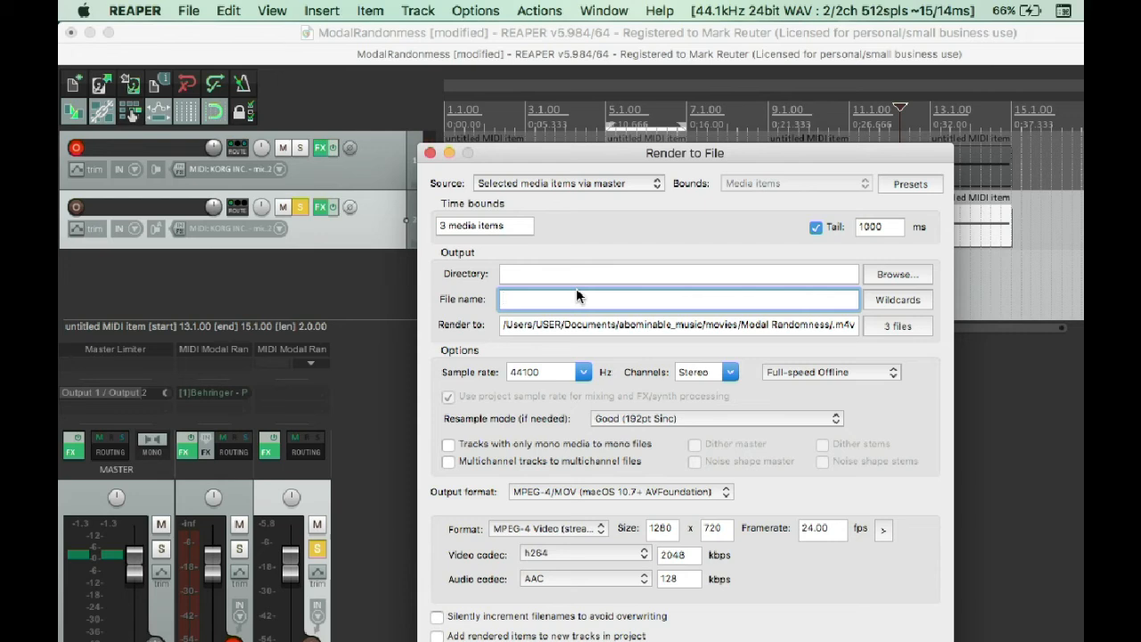
pyautogui.write('modalMadness')
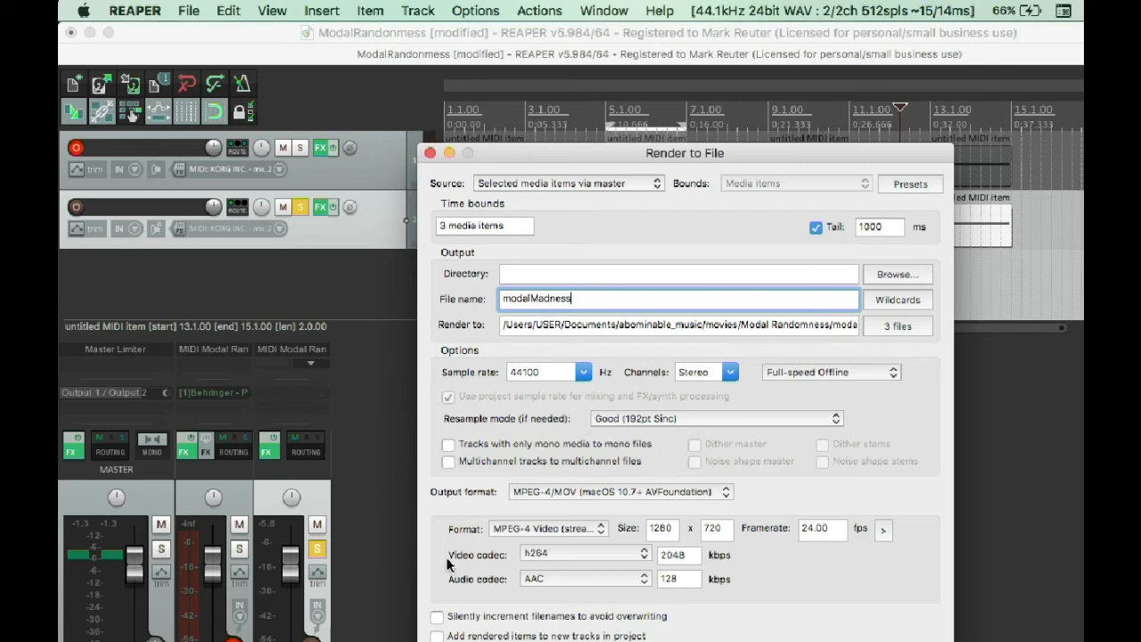
# Render the selected items in WAV format without a tail and show the rendered files in Finder.
pyautogui.click(543, 492)
pyautogui.click(575, 367)
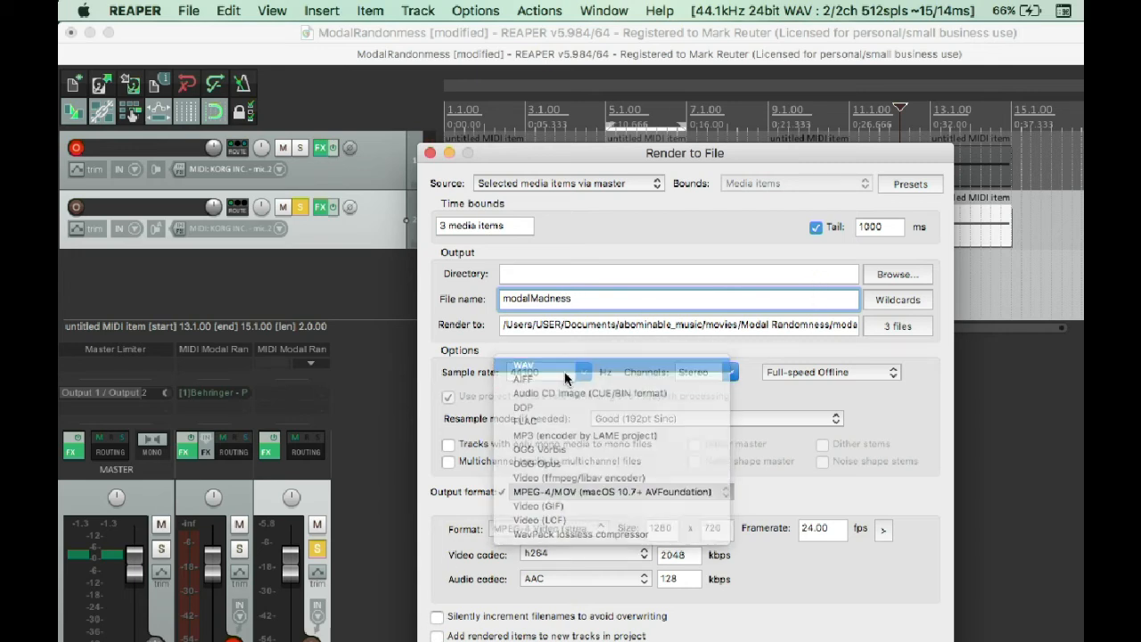
pyautogui.click(816, 227)
pyautogui.moveTo(797, 153); pyautogui.dragTo(703, 137)
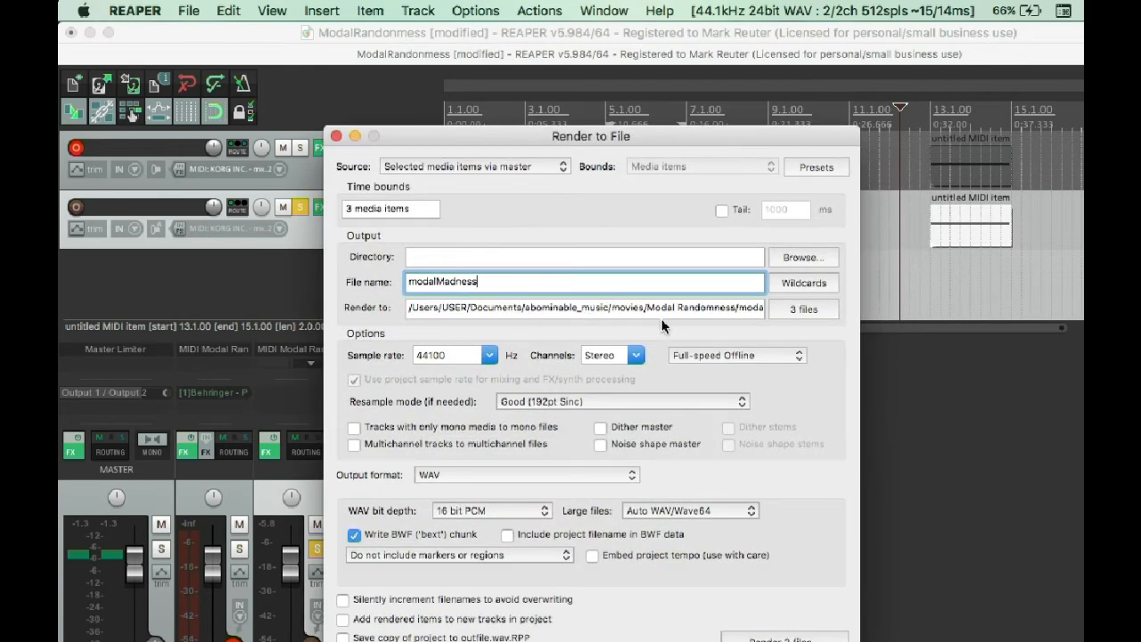
pyautogui.click(784, 638)
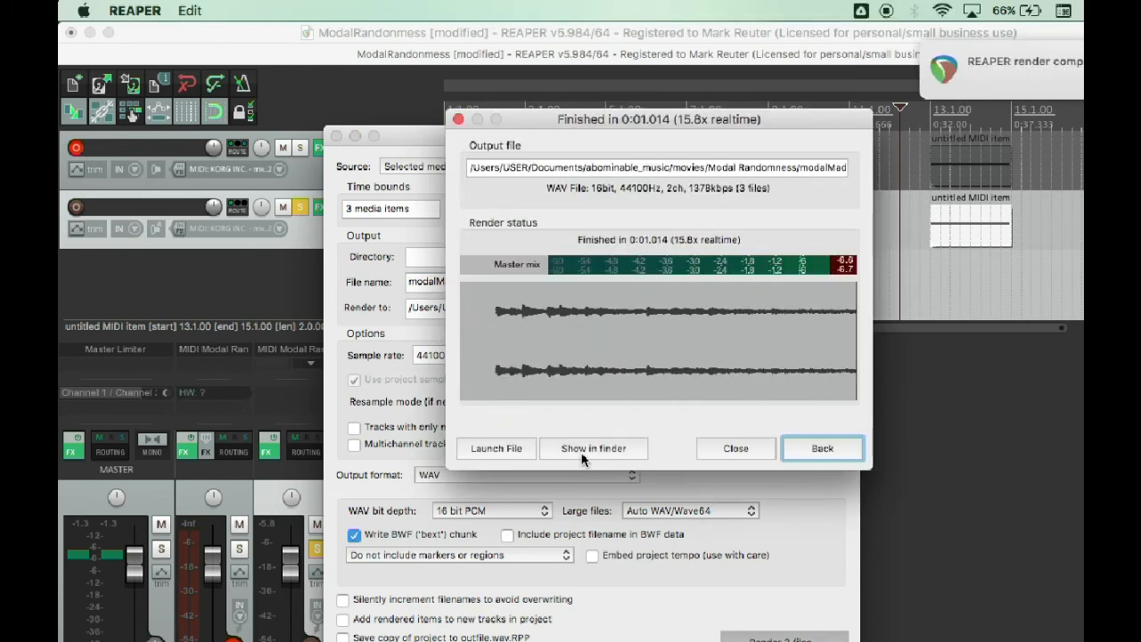
pyautogui.click(583, 455)
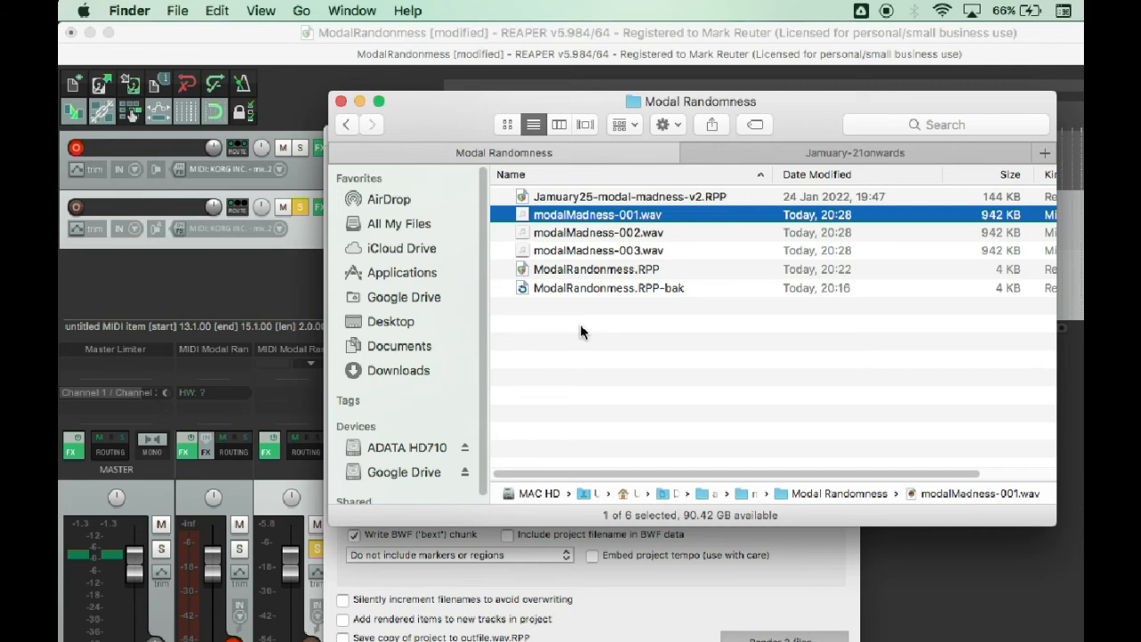
# Preview modalMadness-001.wav, modalMadness-002.wav and modalMadness-003.wav one after another in Finder.
pyautogui.press('space')
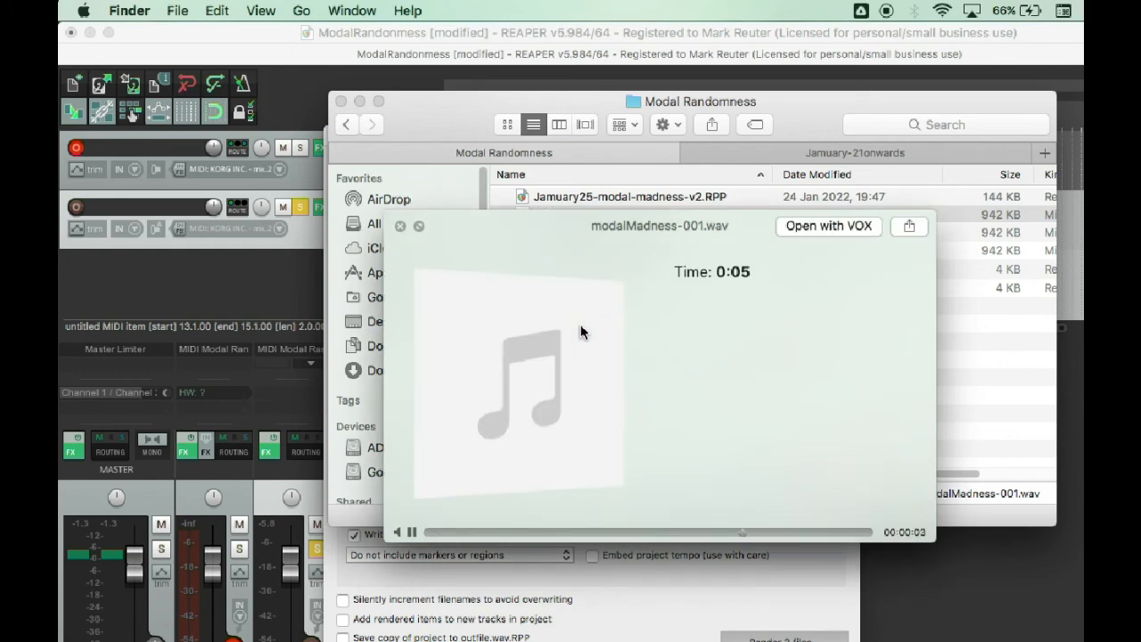
pyautogui.press('space')
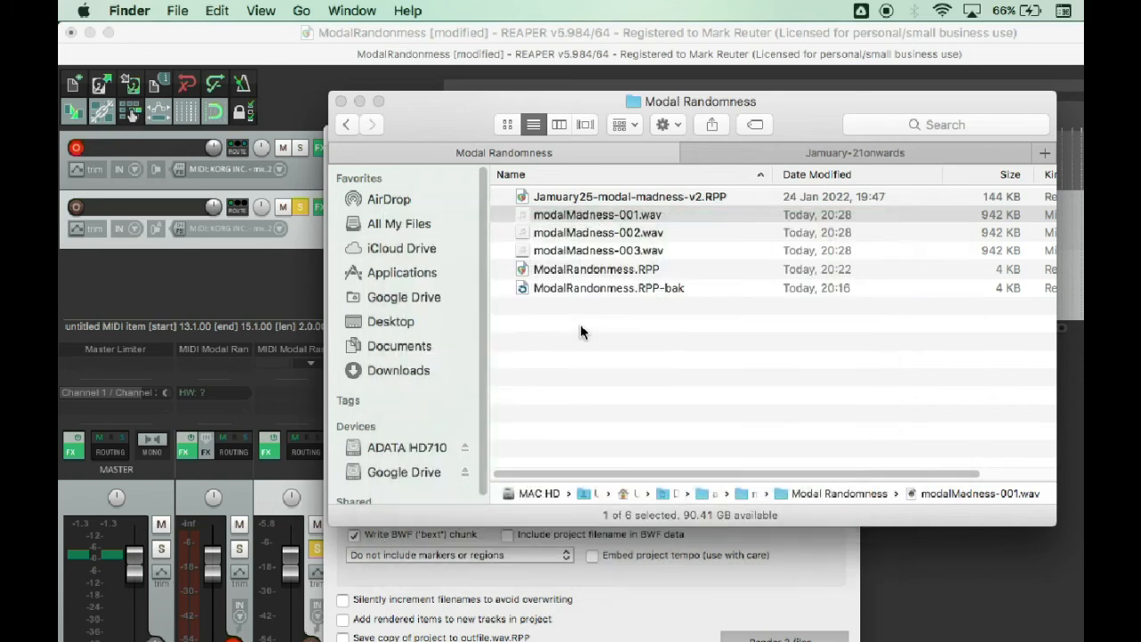
pyautogui.press('Down')
pyautogui.press('space')
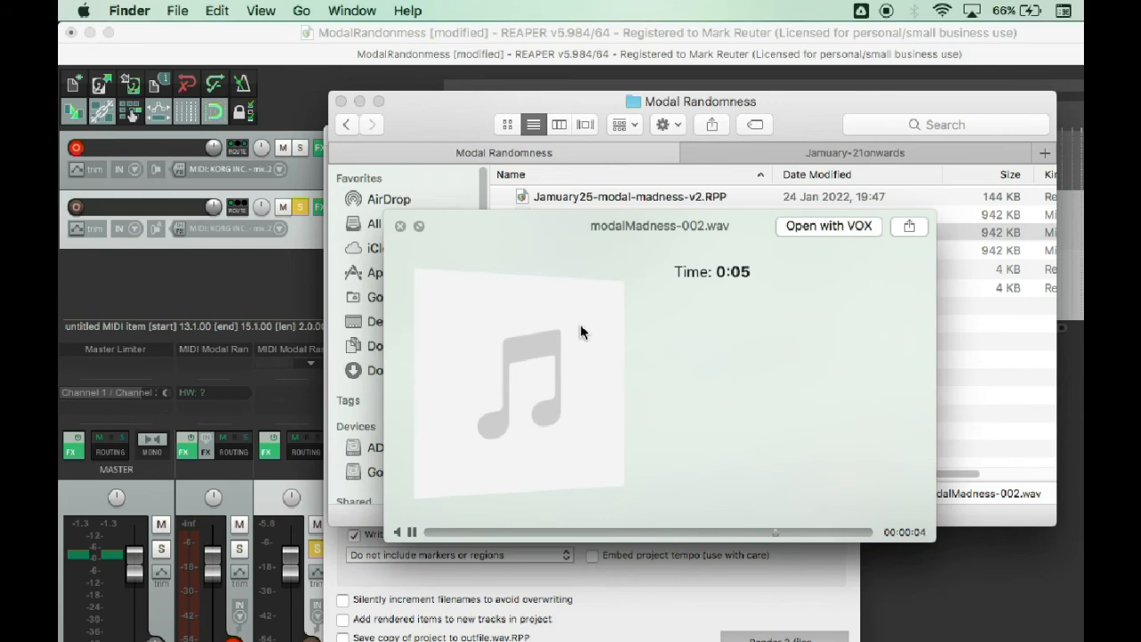
pyautogui.press('space')
pyautogui.press('Down')
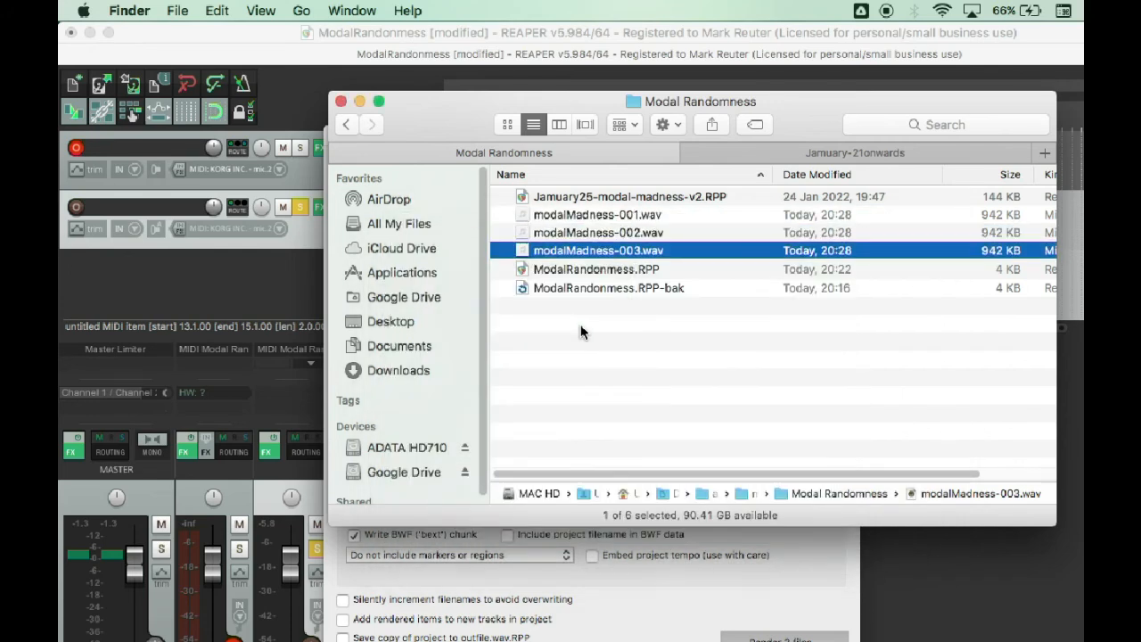
pyautogui.press('space')
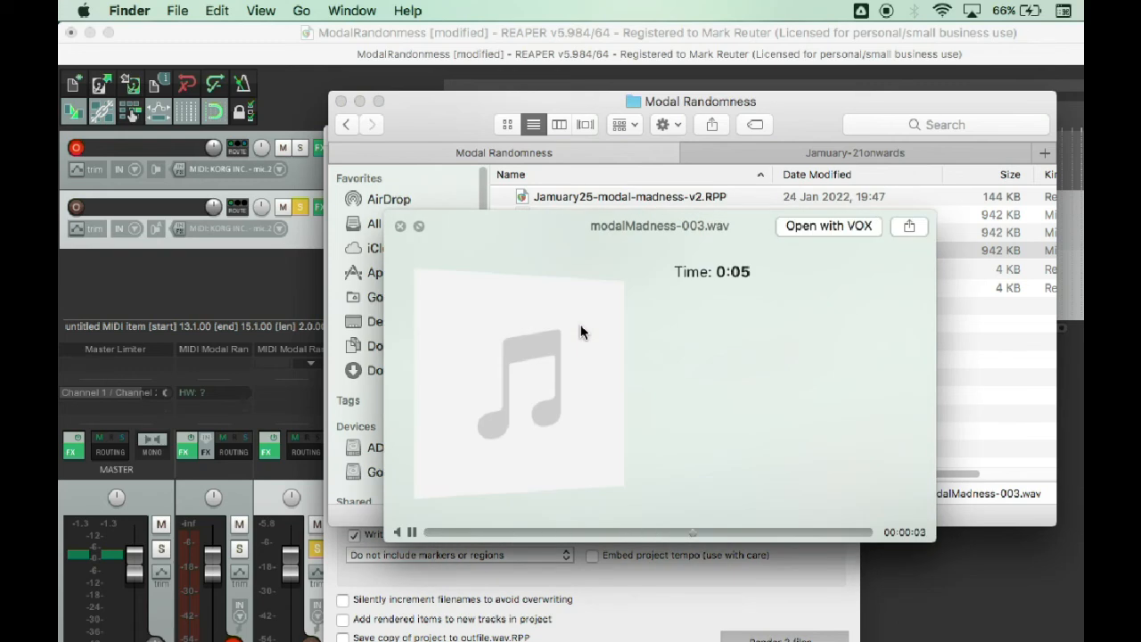
pyautogui.press('space')
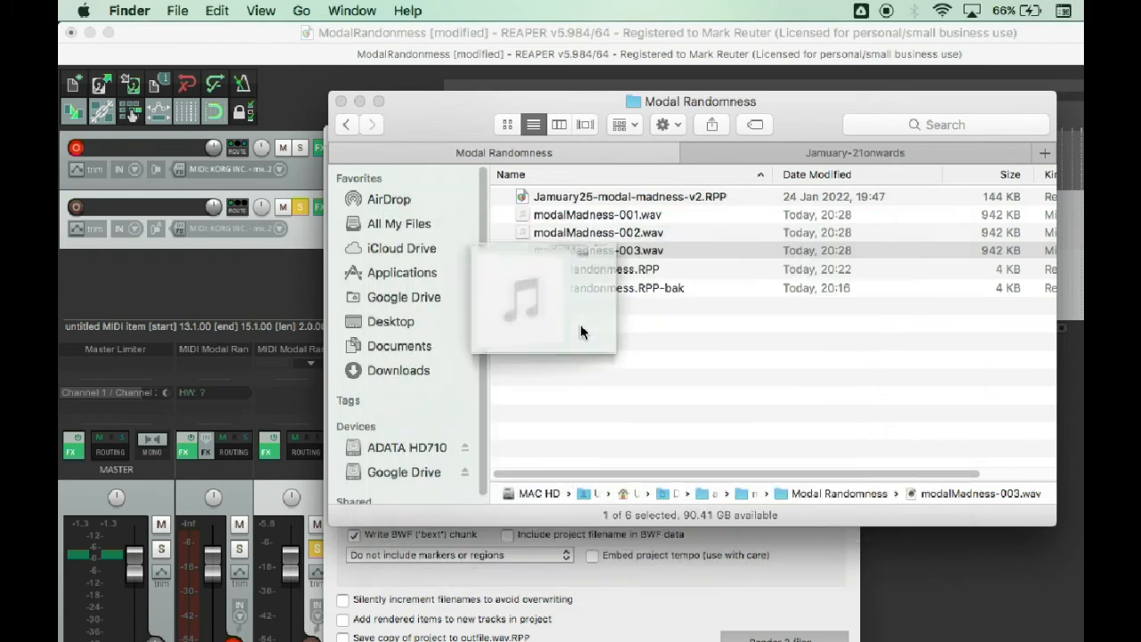
# Preview modalMadness-003.wav once more in Finder and clear the file selection.
pyautogui.click(581, 332)
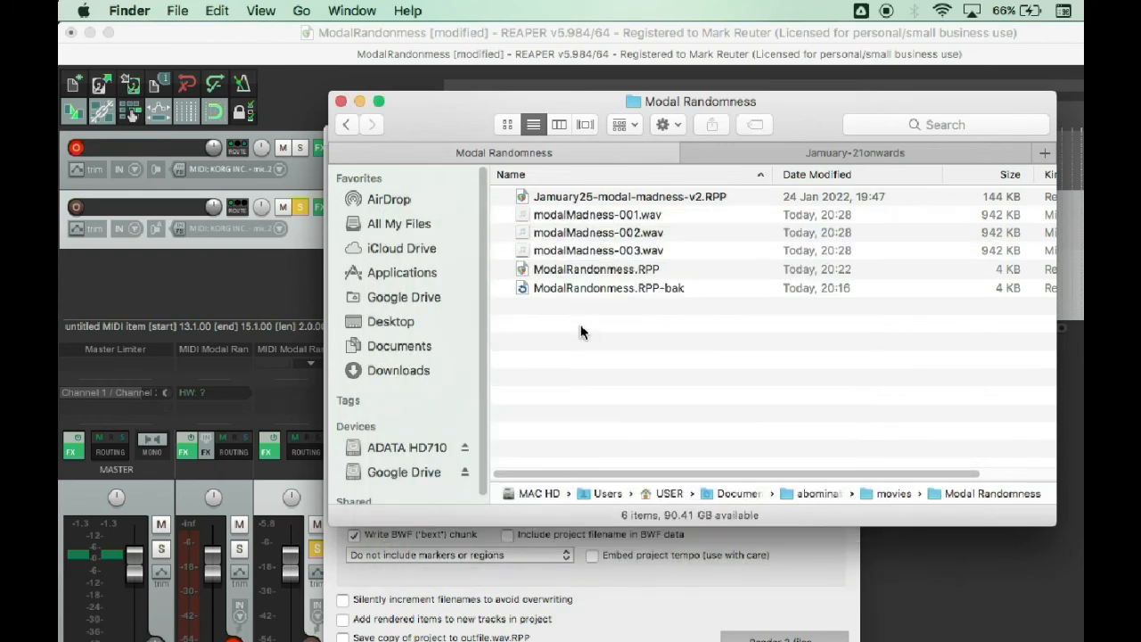
pyautogui.click(582, 251)
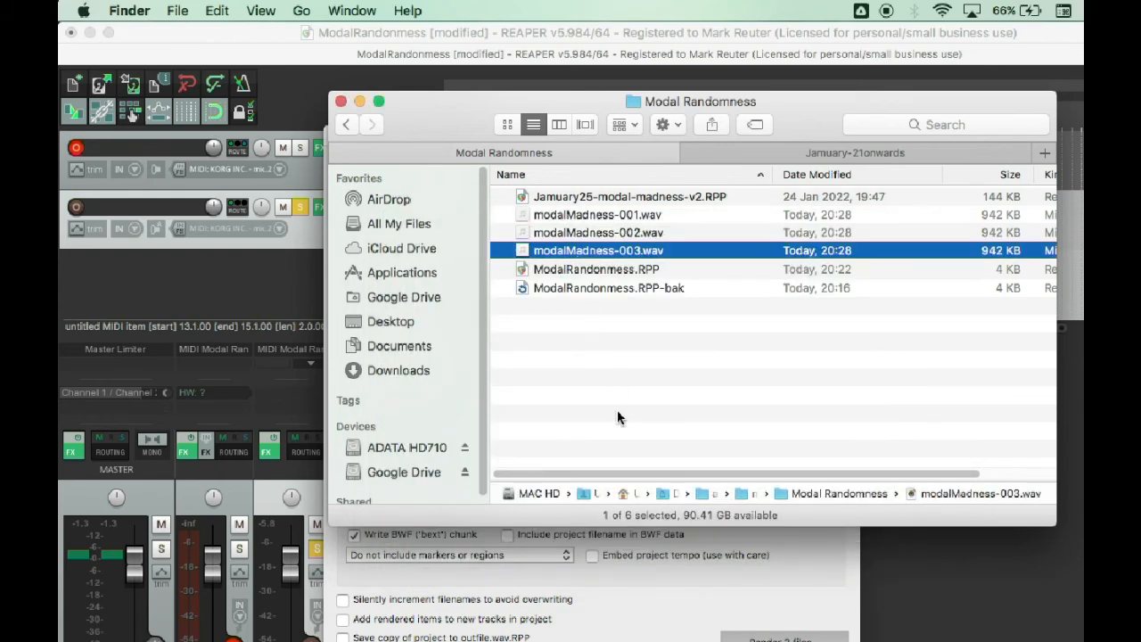
pyautogui.press('space')
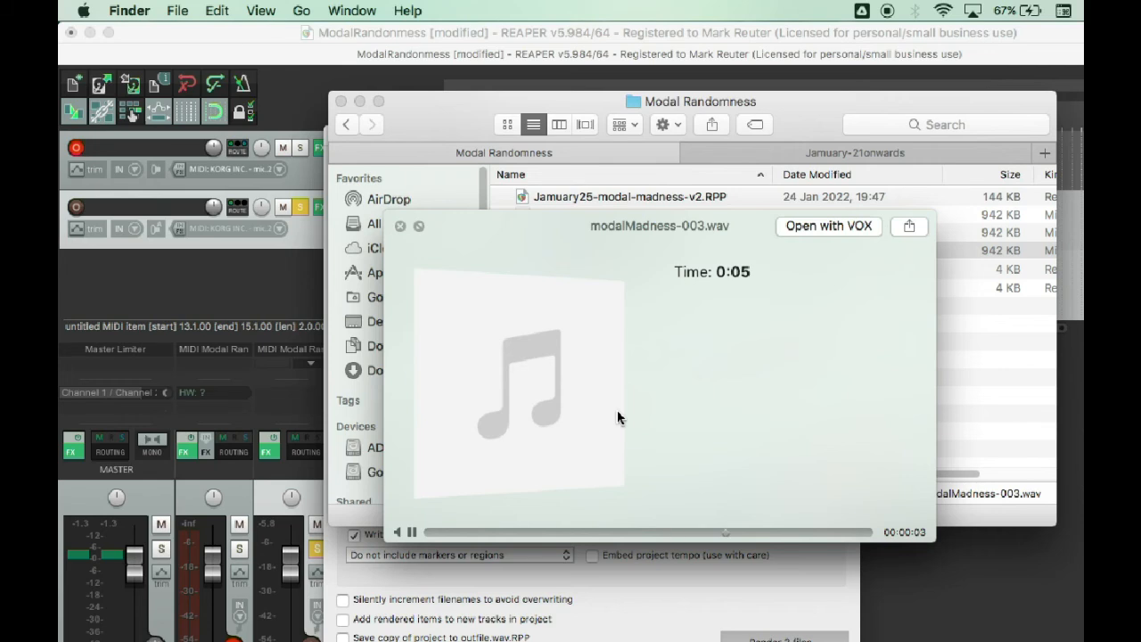
pyautogui.press('space')
pyautogui.click(608, 342)
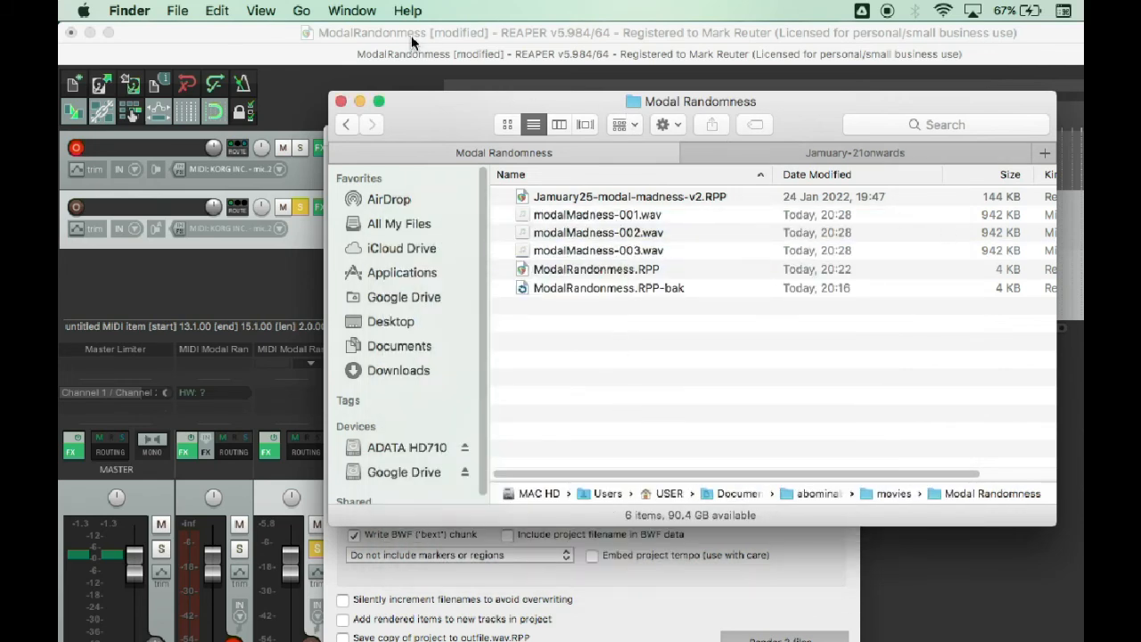
# Switch back to REAPER, dismiss the render window and open MIDI Modal Randomness in track 2's effects chain.
pyautogui.click(160, 33)
pyautogui.click(756, 451)
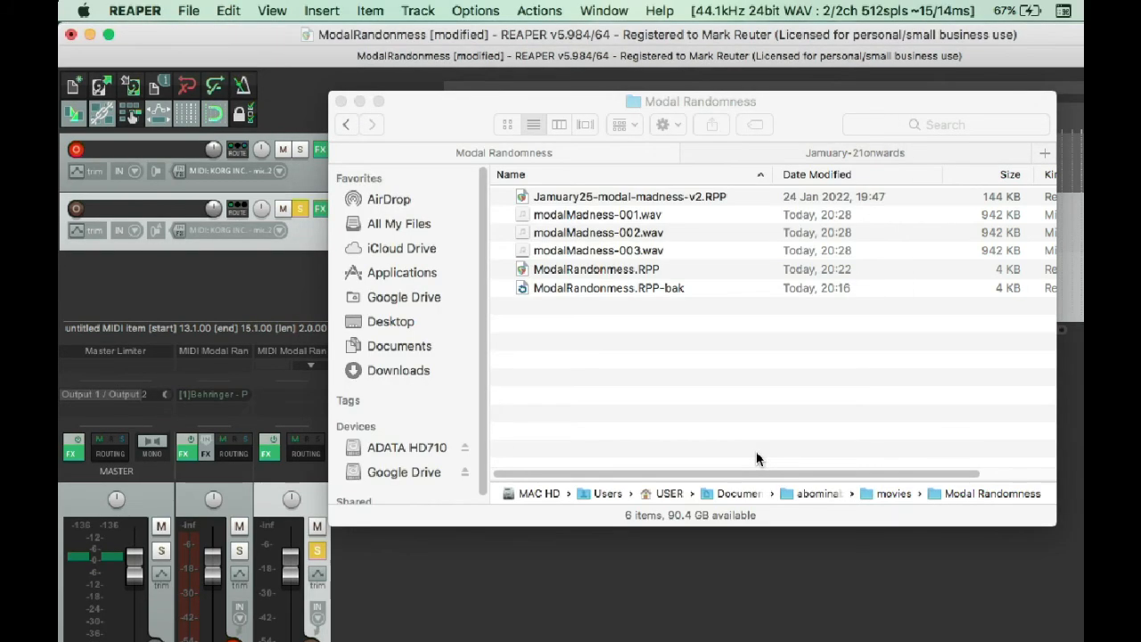
pyautogui.click(280, 282)
pyautogui.click(320, 209)
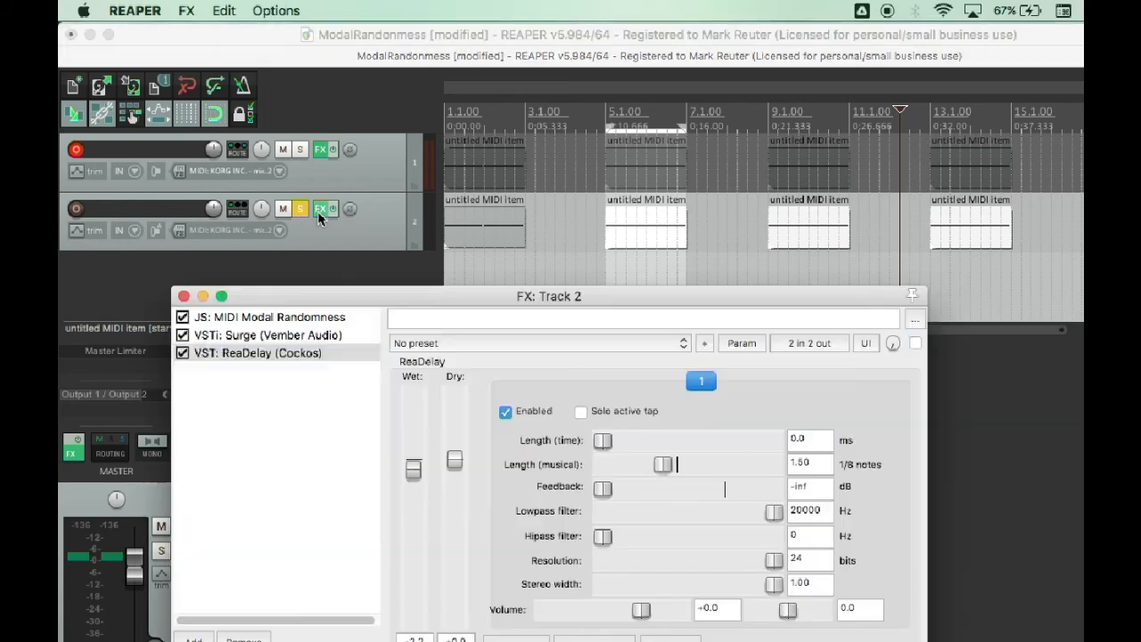
pyautogui.click(264, 318)
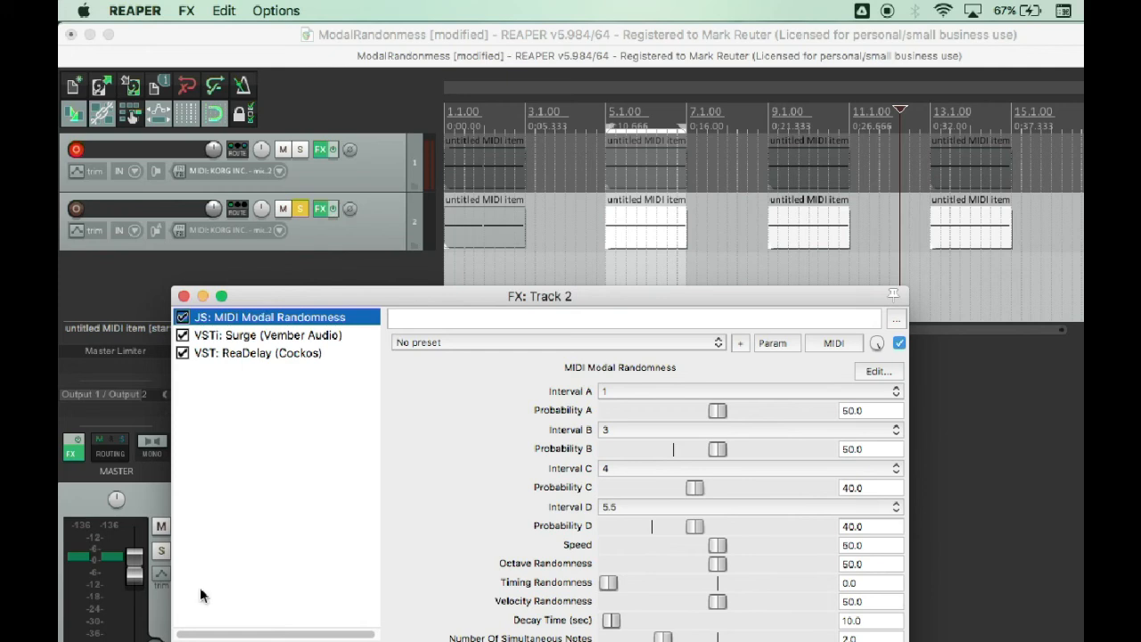
# Add JS: MIDI Velocity and Timing Humanizer to track 2 and place it between MIDI Modal Randomness and Surge.
pyautogui.click(198, 641)
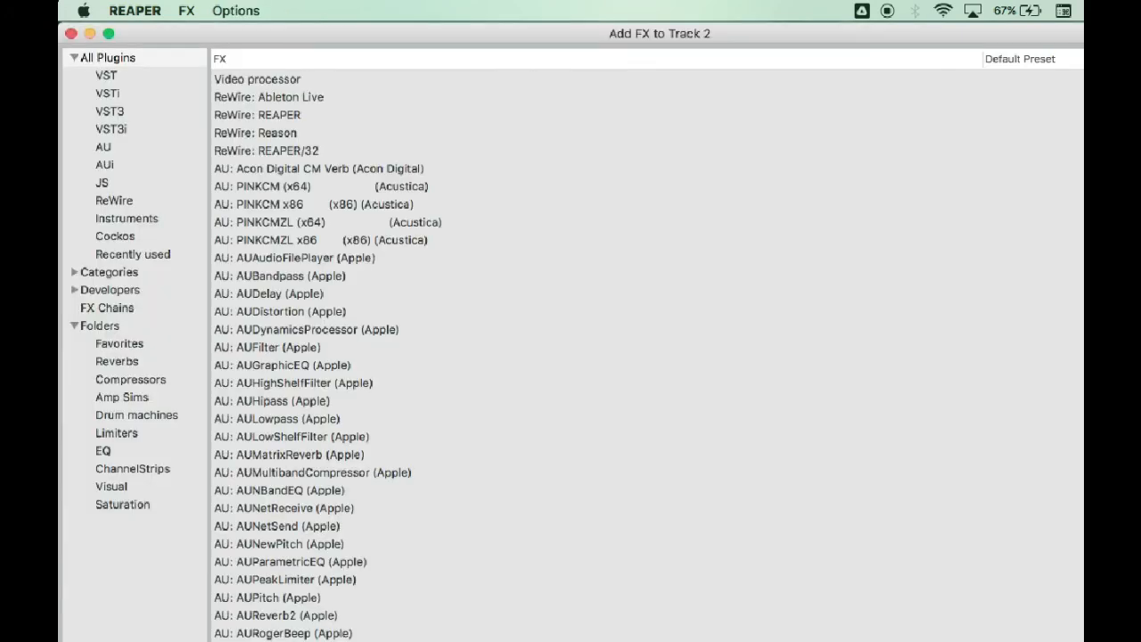
pyautogui.scroll(-10, 415, 366)
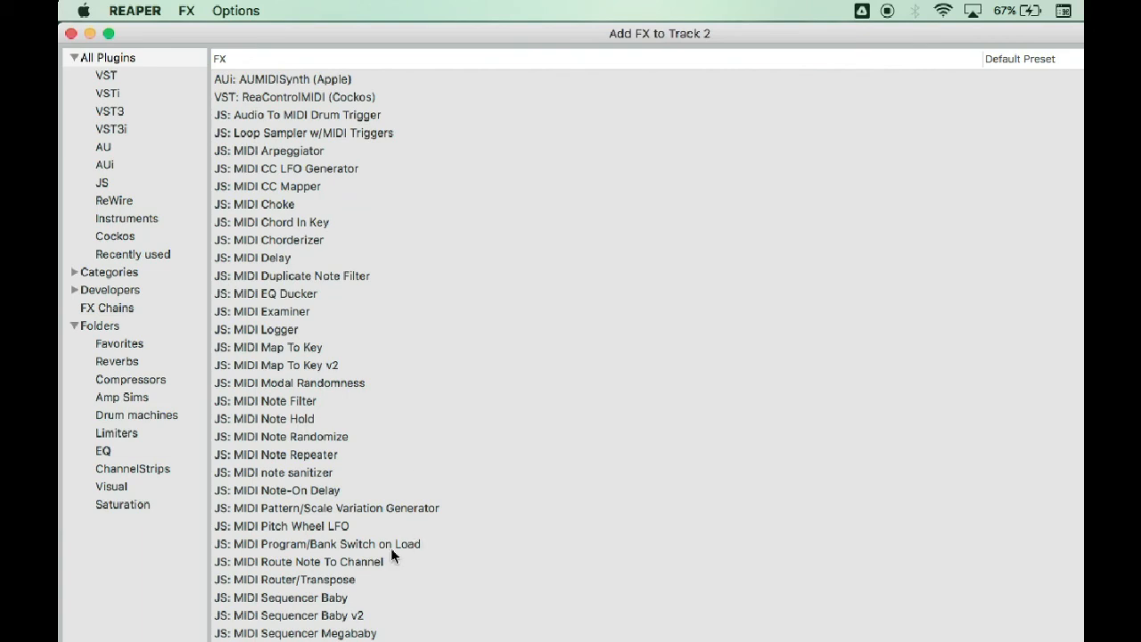
pyautogui.scroll(-4, 444, 549)
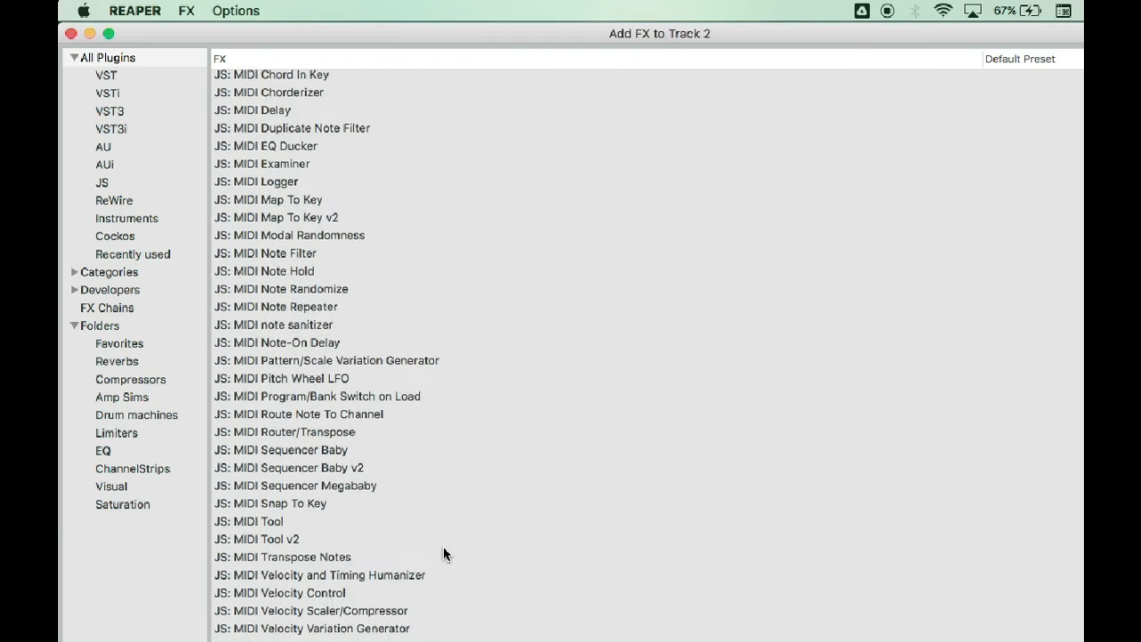
pyautogui.click(389, 577)
pyautogui.doubleClick(389, 578)
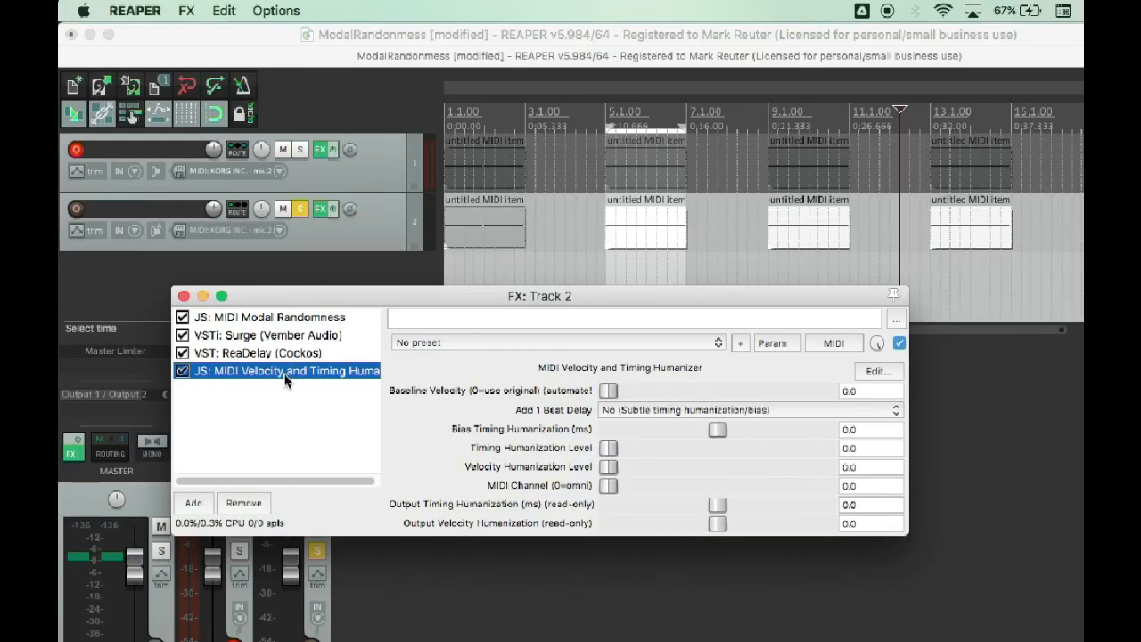
pyautogui.moveTo(282, 371); pyautogui.dragTo(278, 336)
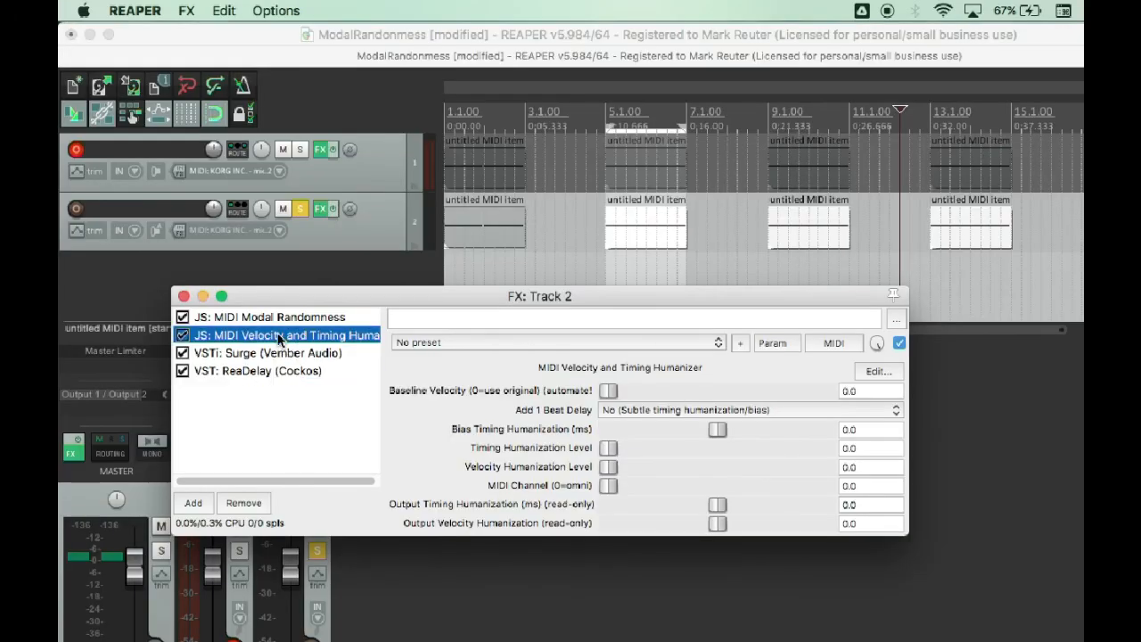
# Load the Humanizer1 preset in MIDI Velocity and Timing Humanizer and play track 2 from bar 9.
pyautogui.click(508, 343)
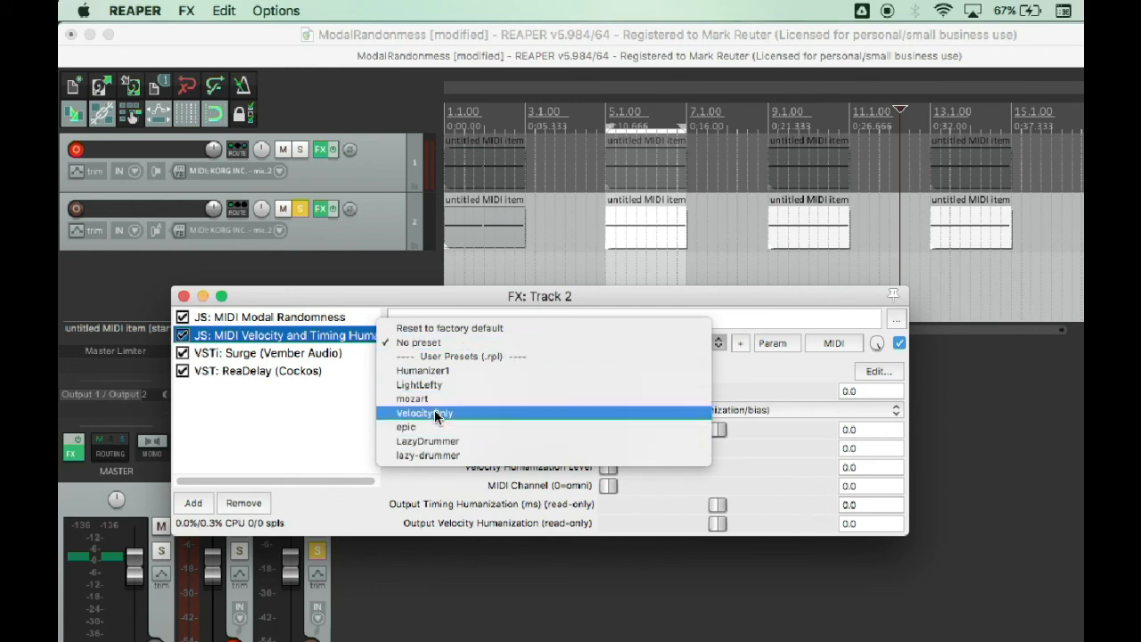
pyautogui.click(429, 370)
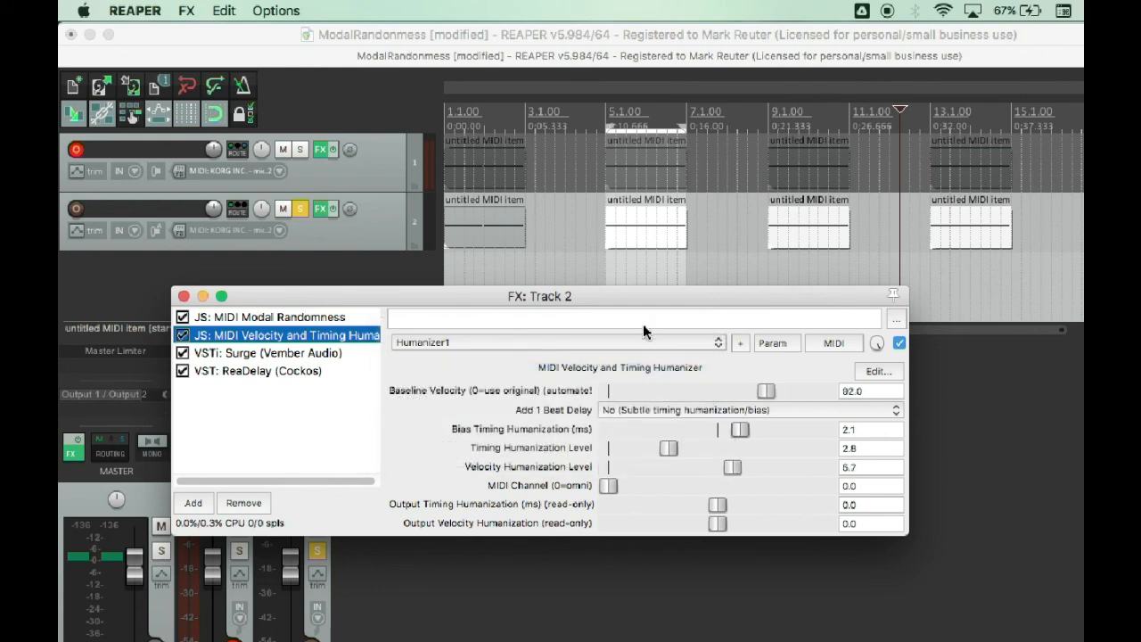
pyautogui.moveTo(633, 308); pyautogui.dragTo(630, 350)
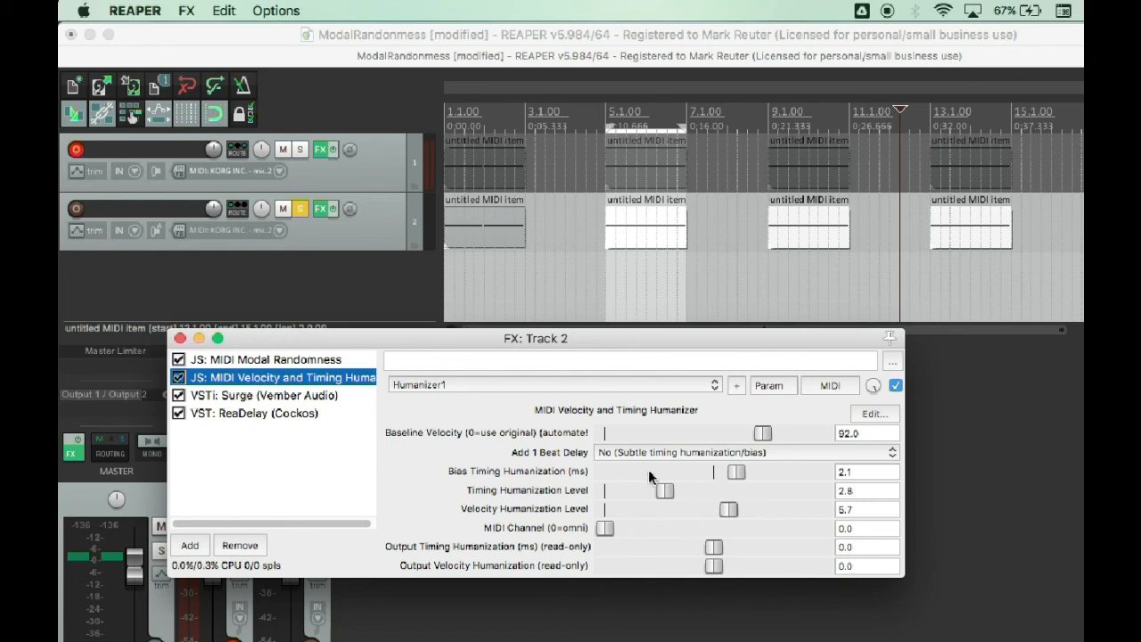
pyautogui.click(765, 273)
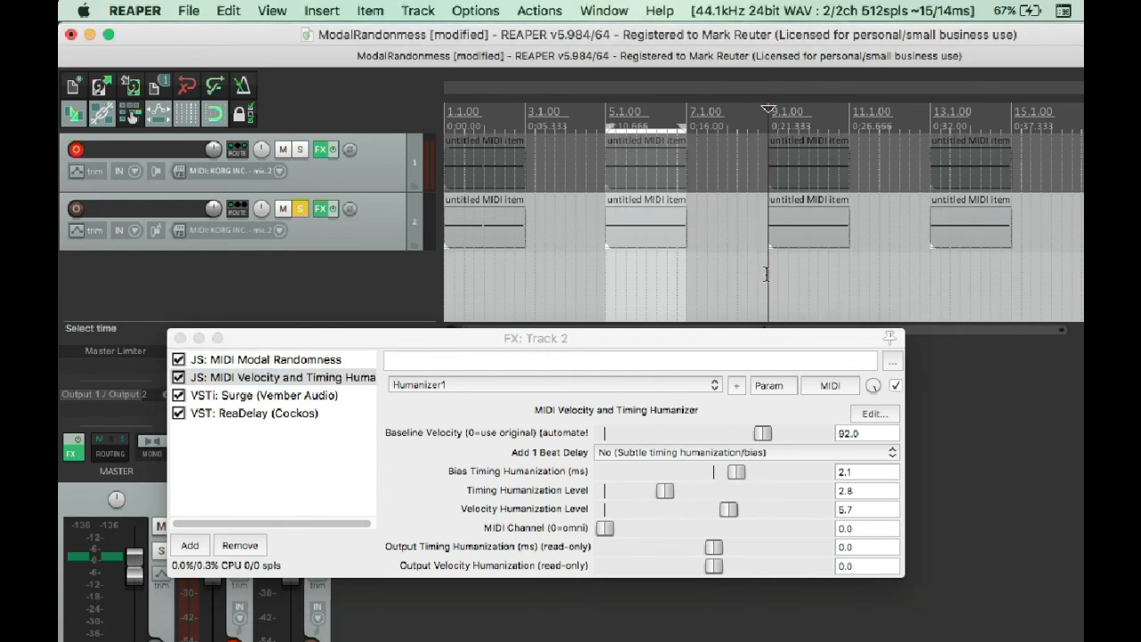
pyautogui.press('space')
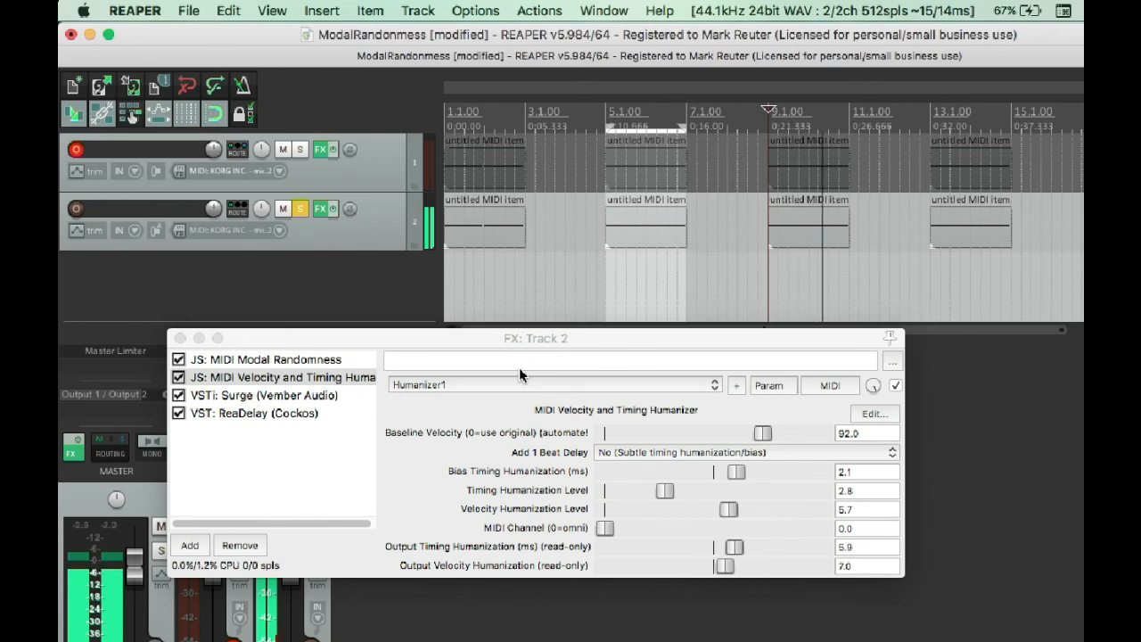
# Remove MIDI Velocity and Timing Humanizer from track 2's effects chain.
pyautogui.click(287, 379)
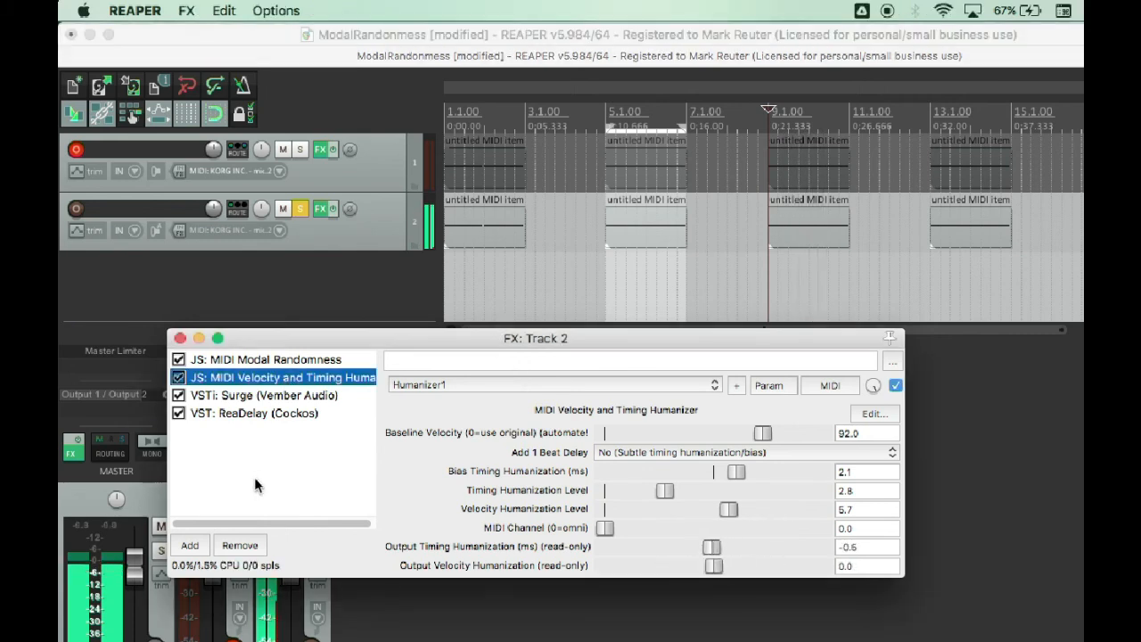
pyautogui.click(232, 551)
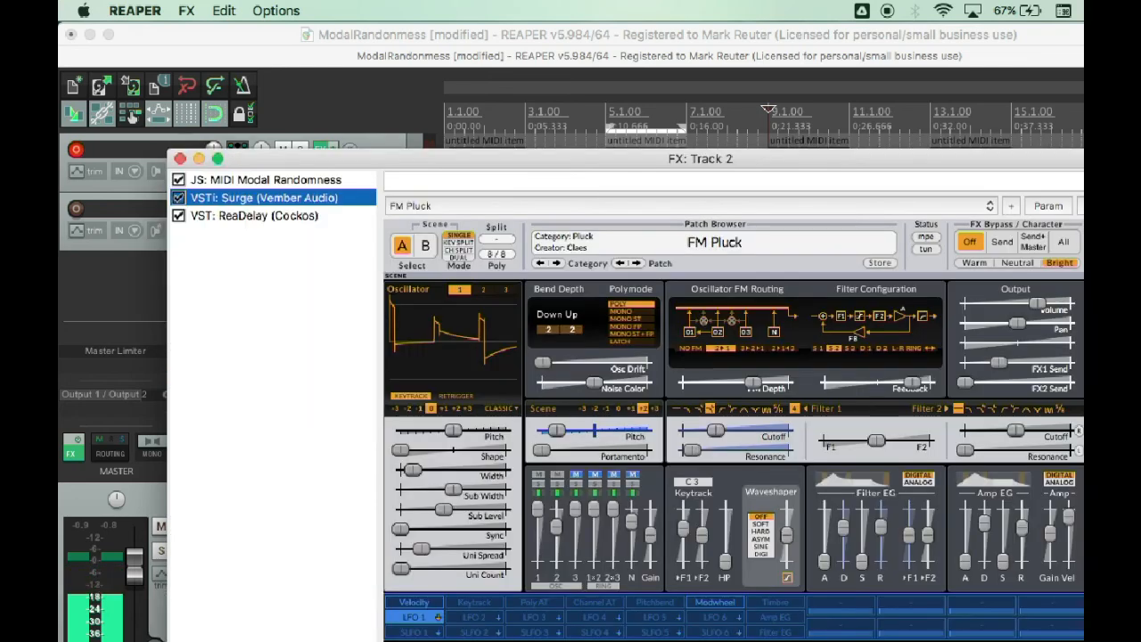
# Add JS: MIDI Transpose Notes before Surge on track 2 and try it at 12 and 24 semitones.
pyautogui.click(190, 640)
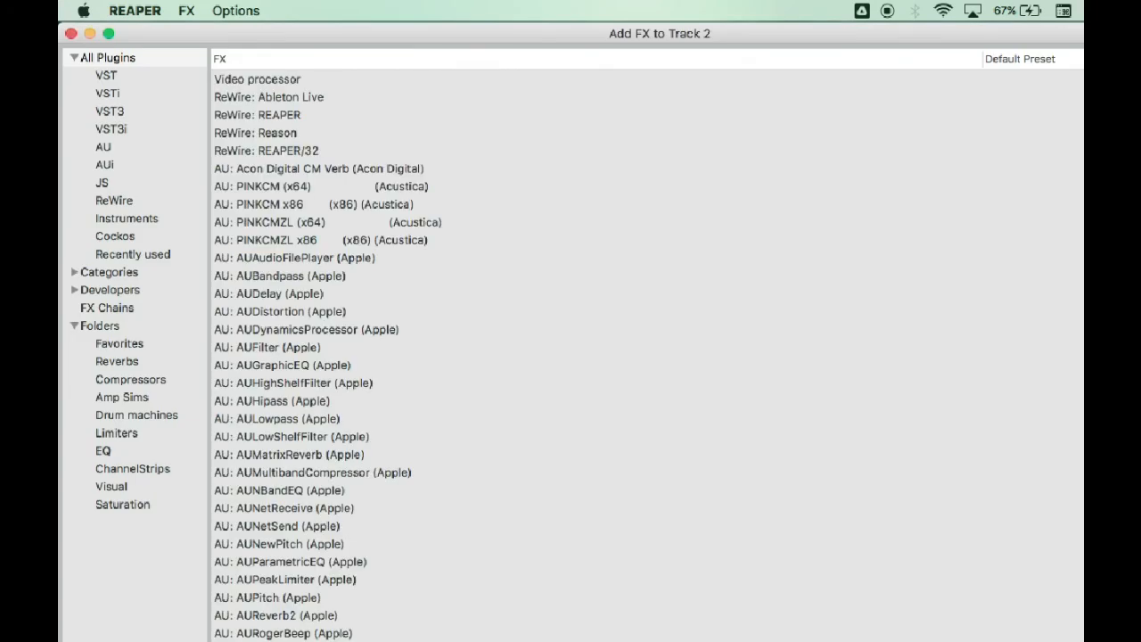
pyautogui.scroll(-15, 519, 457)
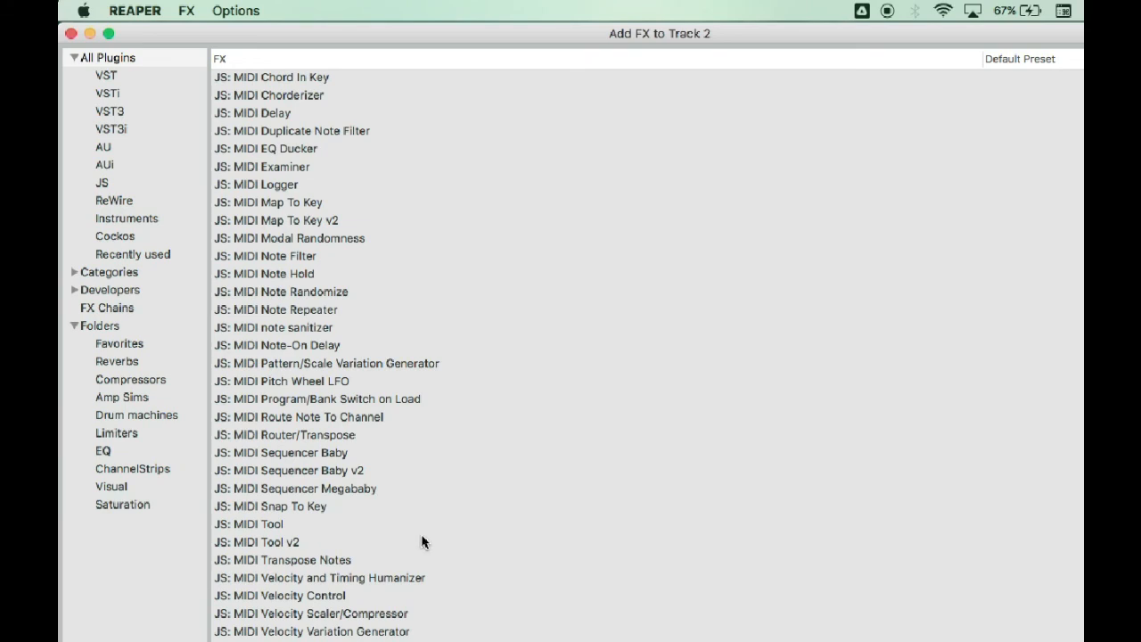
pyautogui.doubleClick(323, 559)
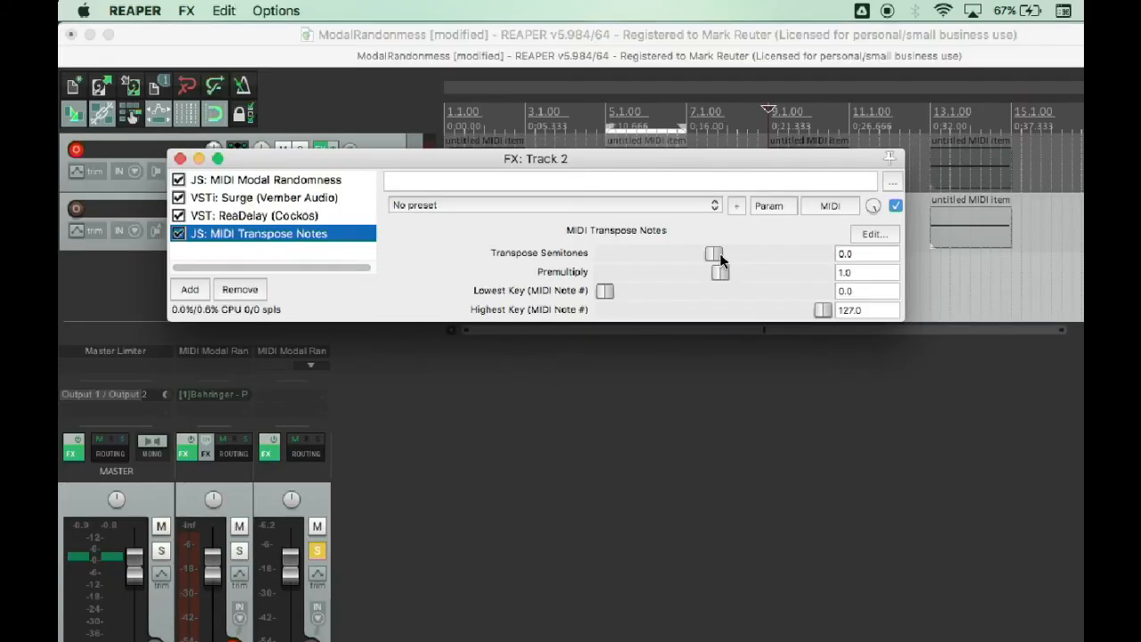
pyautogui.click(719, 257)
pyautogui.moveTo(725, 254); pyautogui.dragTo(730, 253)
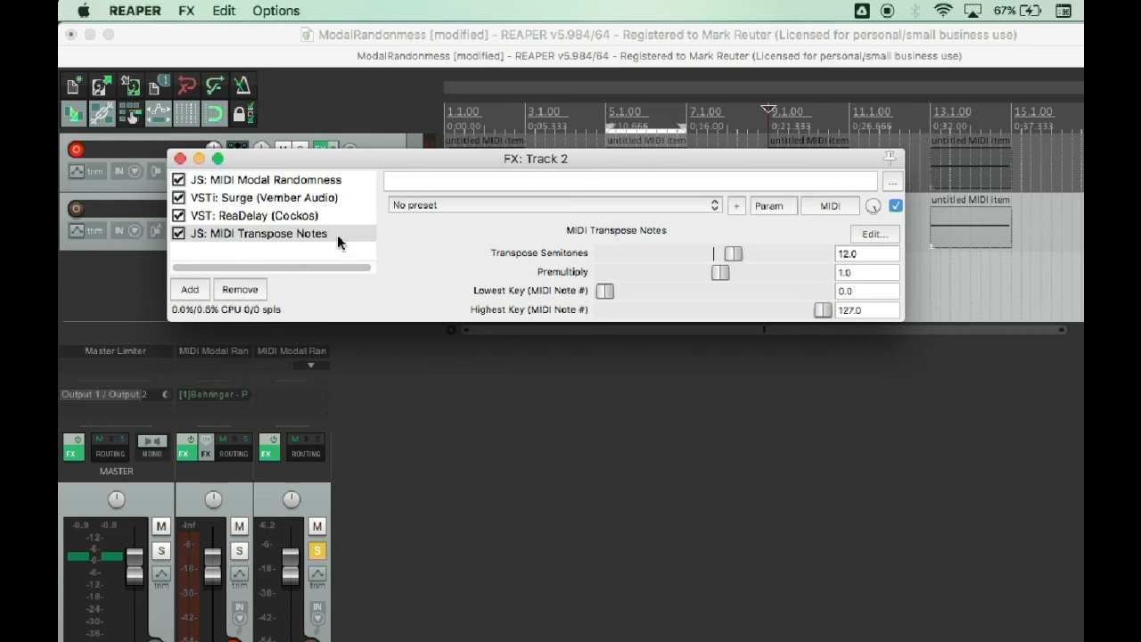
pyautogui.moveTo(308, 235); pyautogui.dragTo(284, 200)
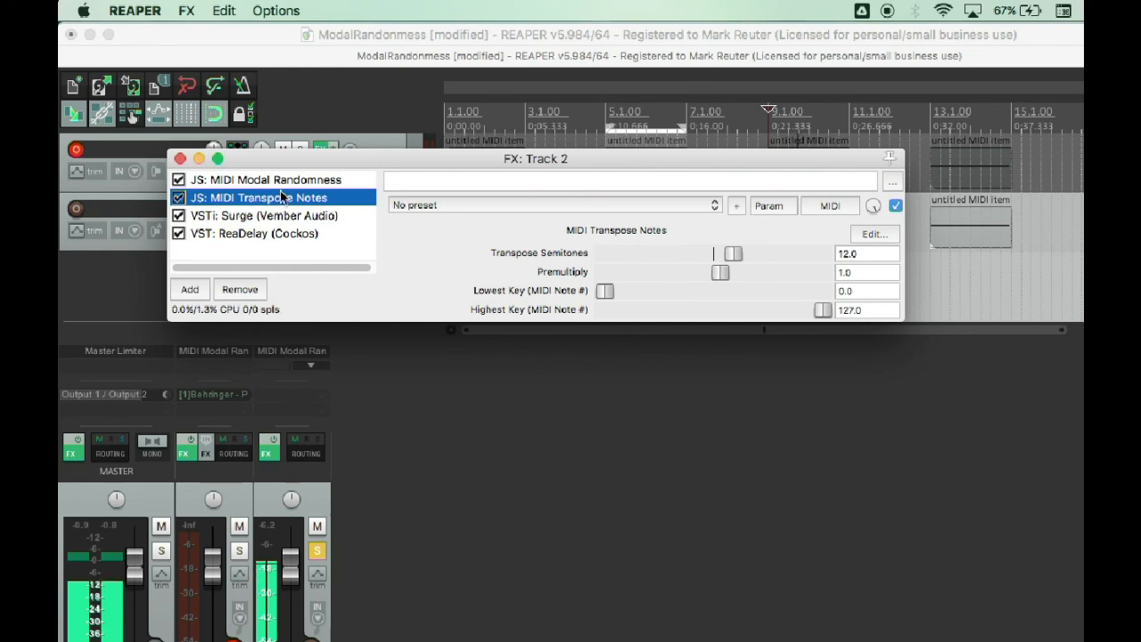
pyautogui.moveTo(734, 253); pyautogui.dragTo(754, 258)
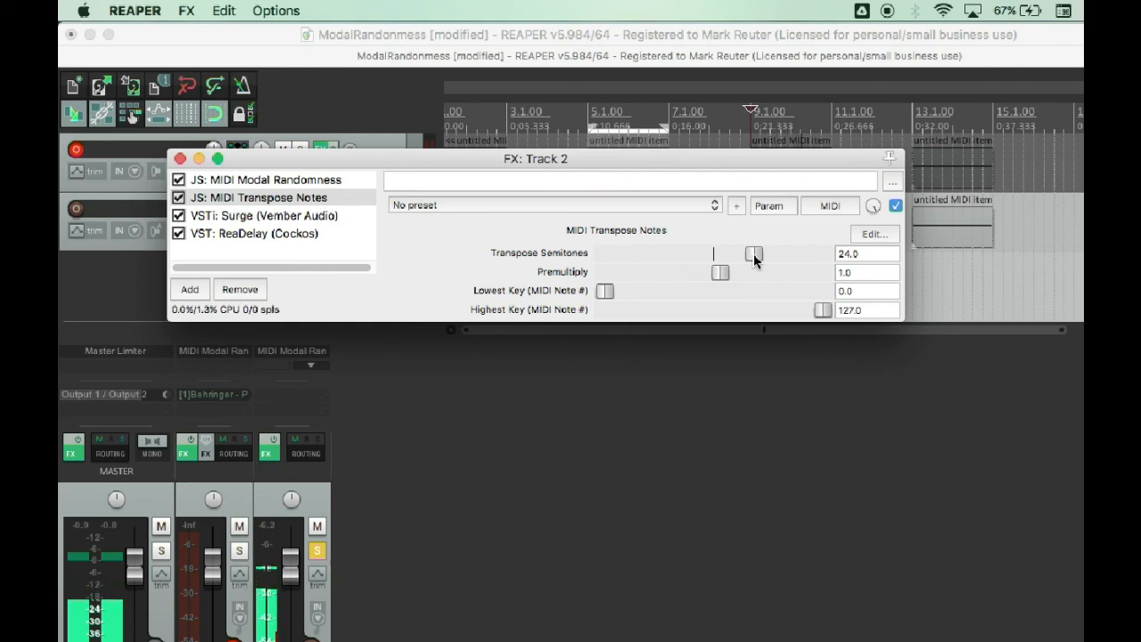
# Reset the transposition to 0 semitones, remove MIDI Transpose Notes from track 2 and close the effects window.
pyautogui.doubleClick(754, 257)
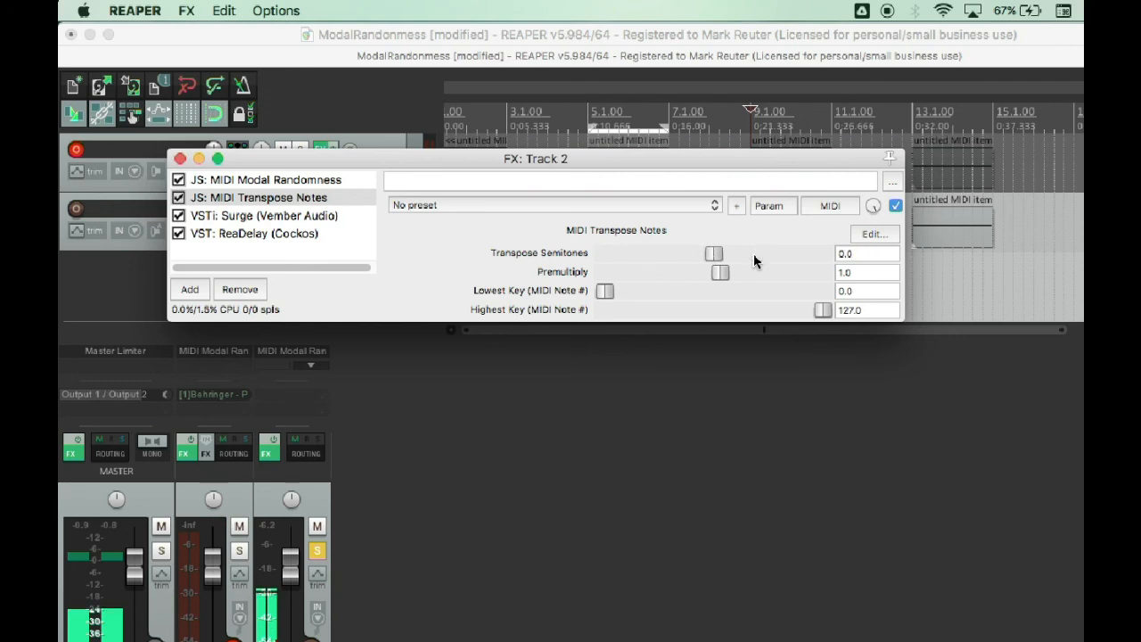
pyautogui.click(297, 263)
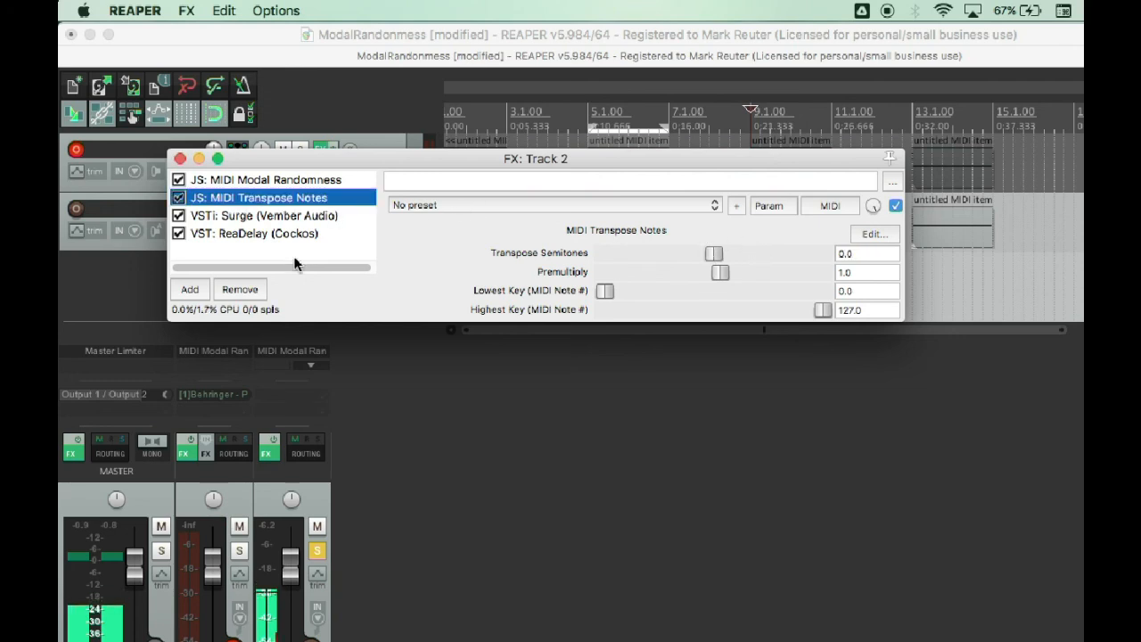
pyautogui.click(240, 289)
pyautogui.click(179, 158)
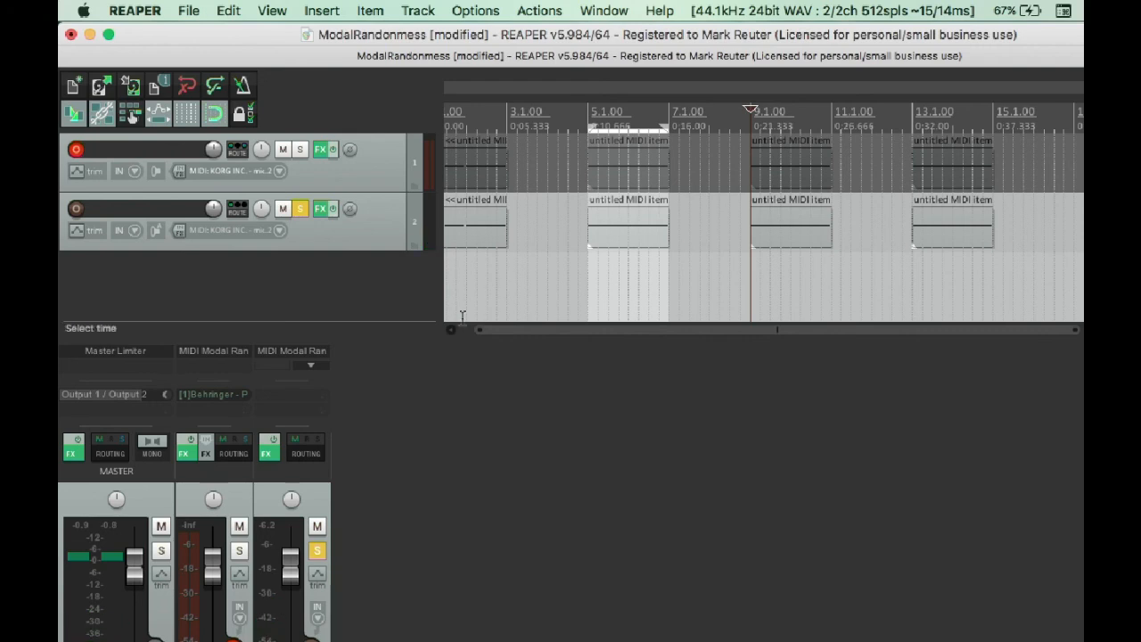
# Unsolo track 2 and play both tracks from bar 9.
pyautogui.click(298, 209)
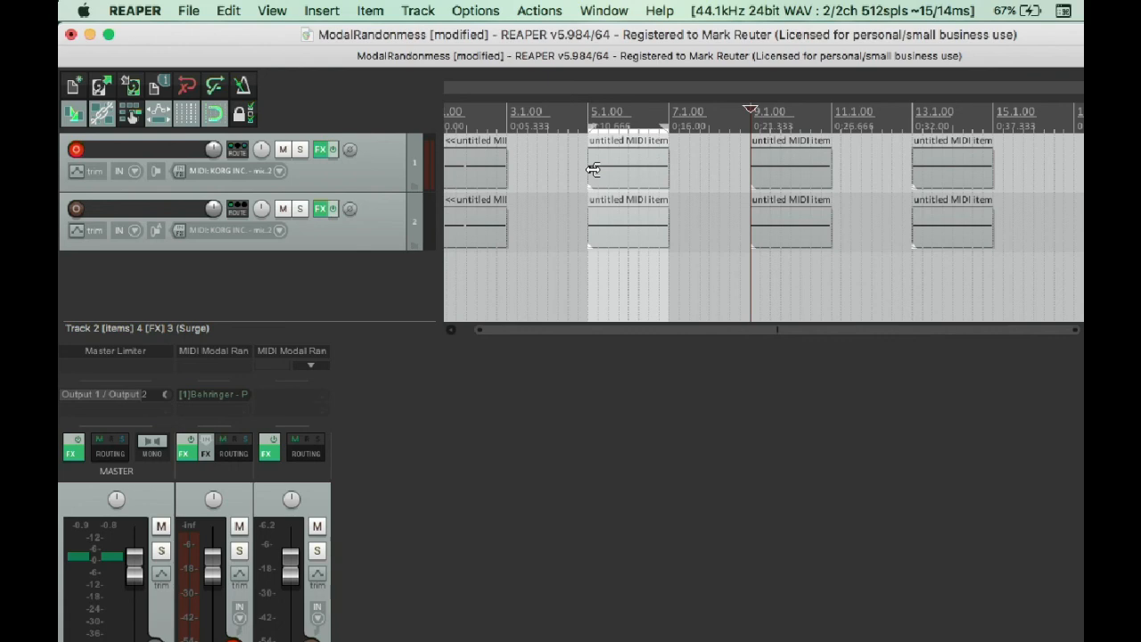
pyautogui.press('space')
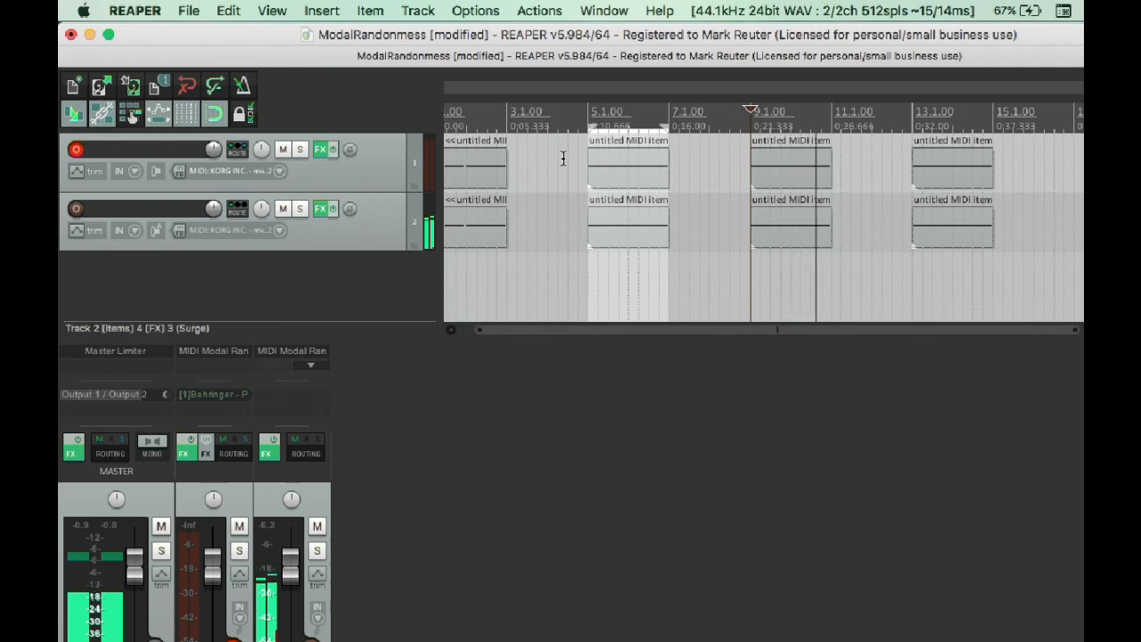
pyautogui.press('space')
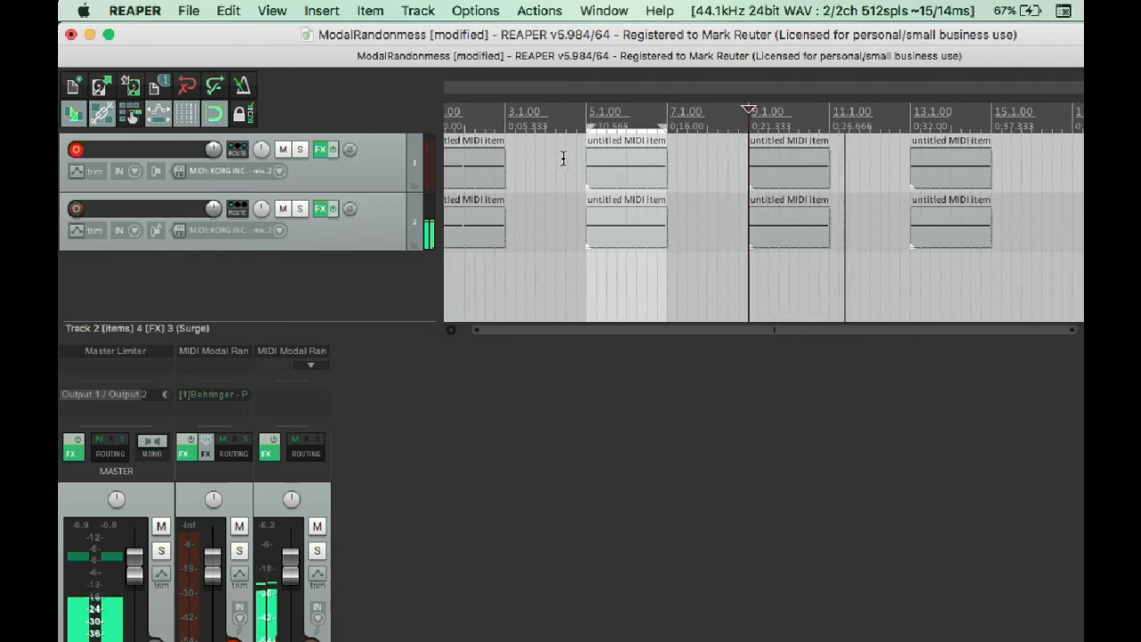
# Play both tracks from bar 5 and return the edit cursor to the project start.
pyautogui.click(580, 276)
pyautogui.press('space')
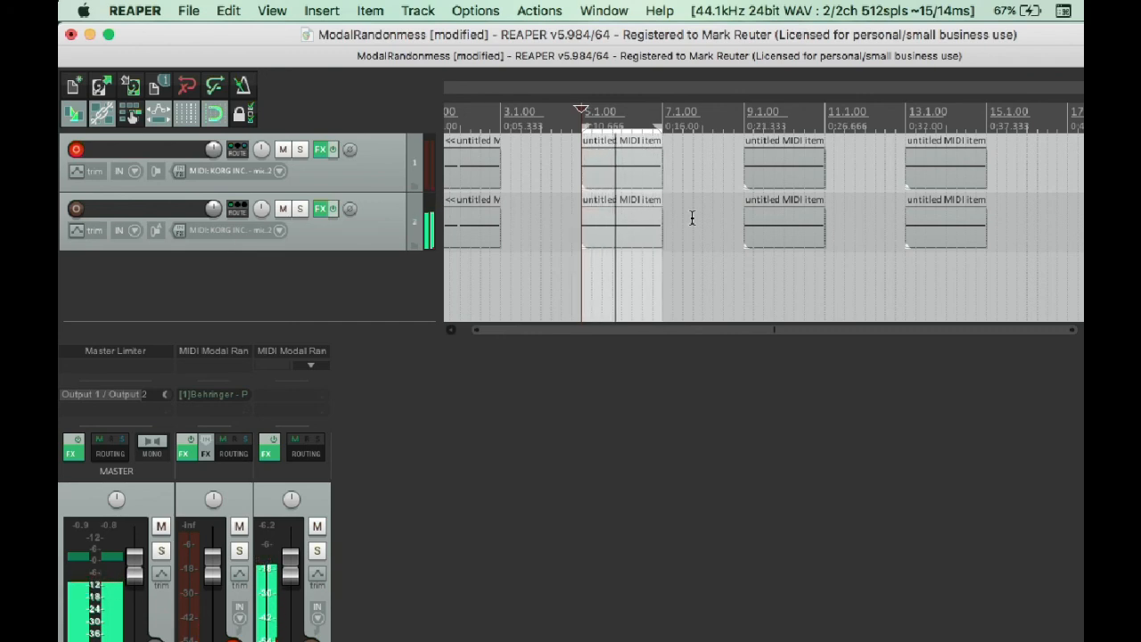
pyautogui.hscroll(-2, 691, 216)
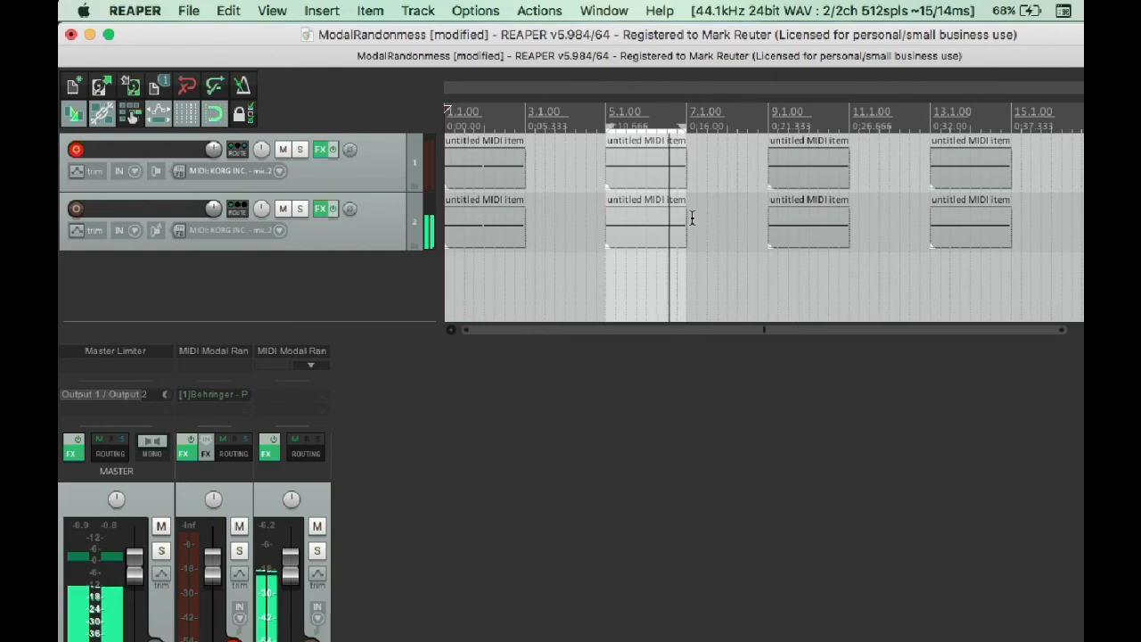